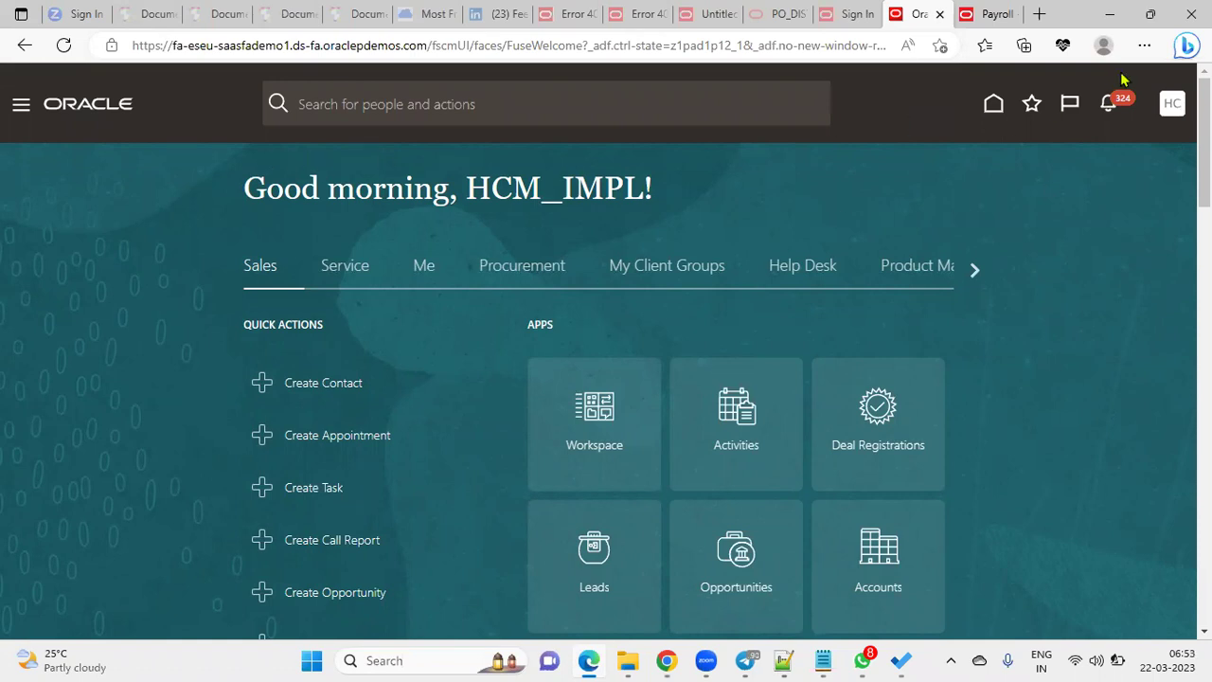
Go to My Client Groups > New Person > Hire an Employee, switch to full screen, and select Hire Date
{"action": "left_click", "coordinate": [21, 112]}
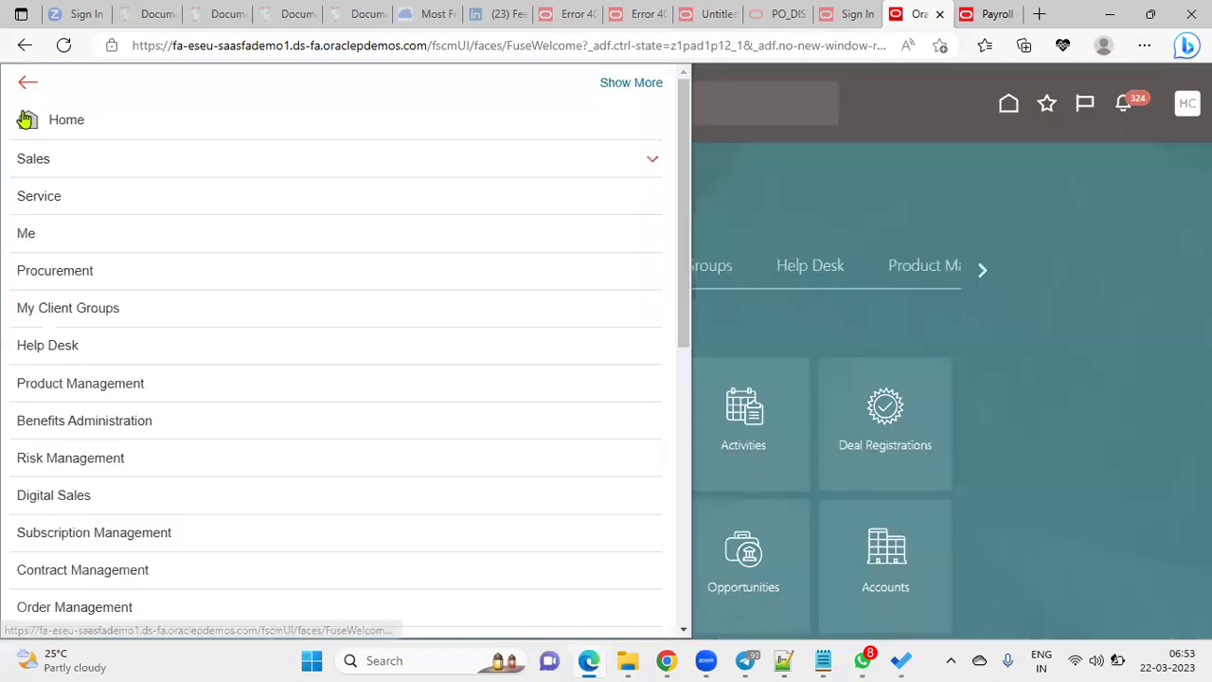
{"action": "left_click", "coordinate": [92, 316]}
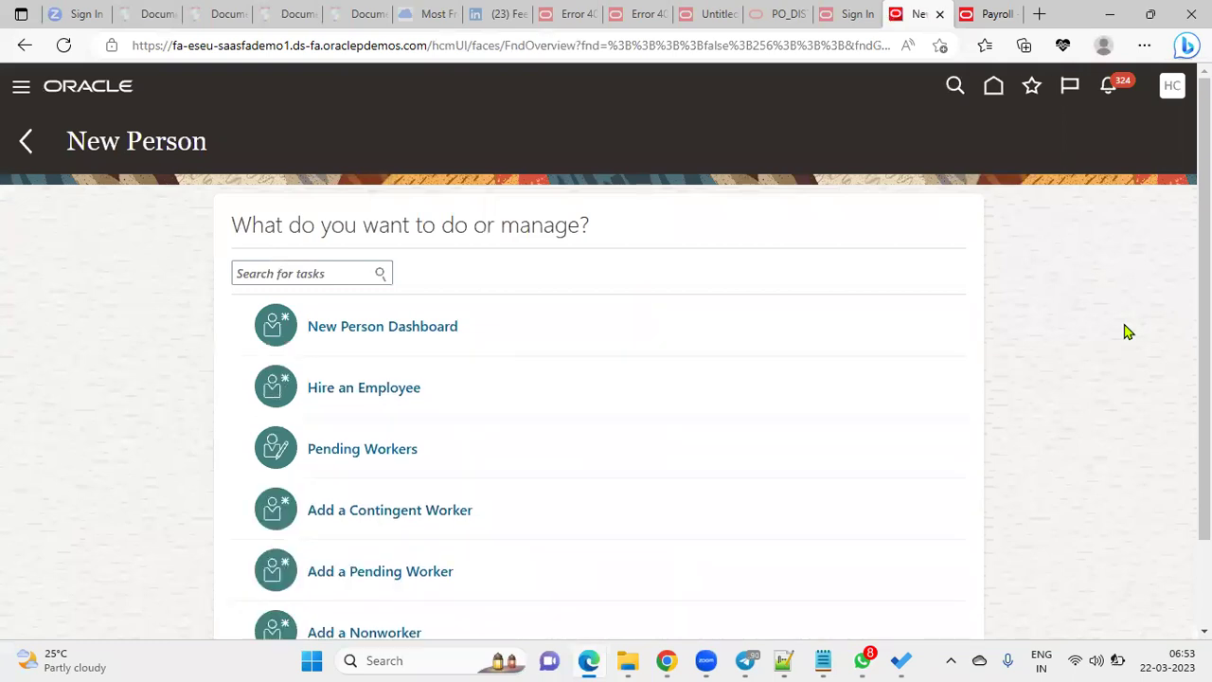
{"action": "left_click", "coordinate": [407, 391]}
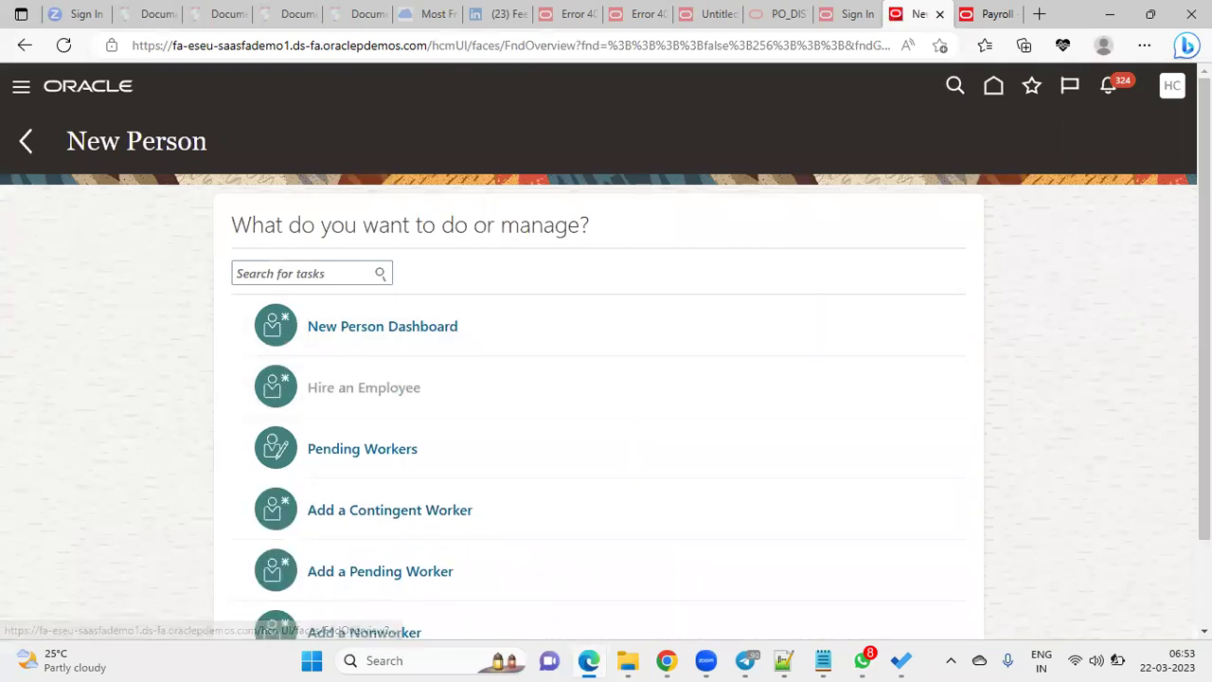
{"action": "left_click", "coordinate": [1144, 45]}
{"action": "left_click", "coordinate": [1104, 106]}
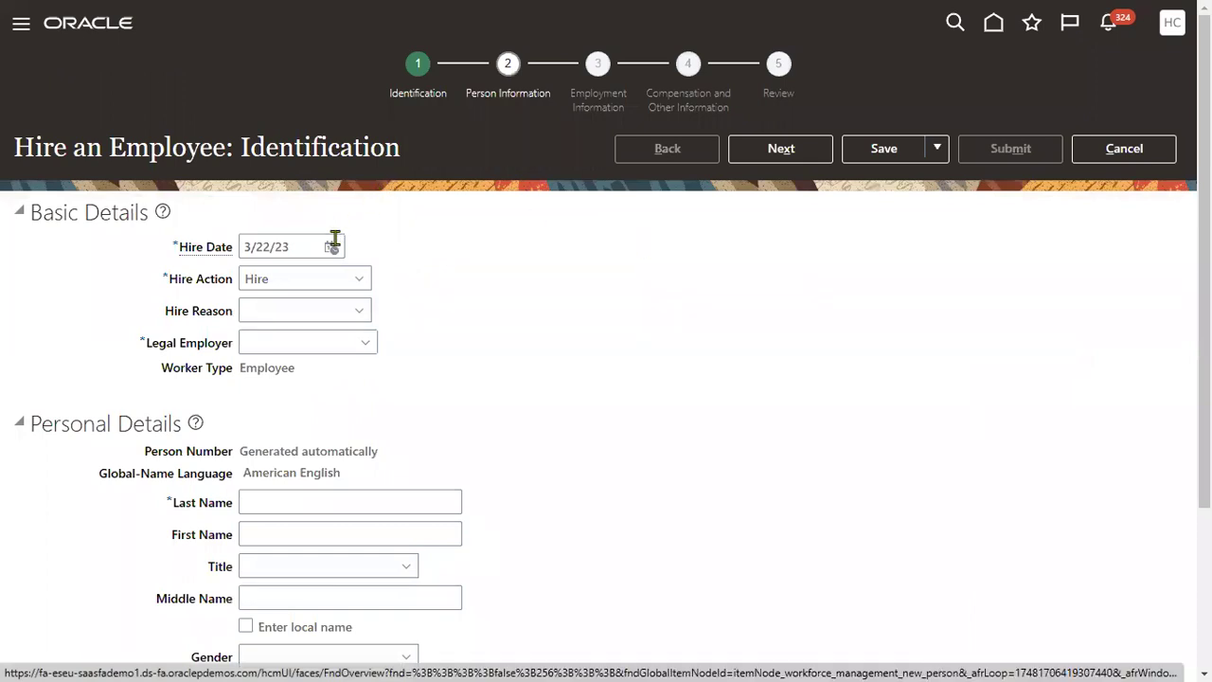
{"action": "left_click", "coordinate": [334, 239]}
Set the hire date to 3/1/21 with the calendar
{"action": "left_click", "coordinate": [332, 247]}
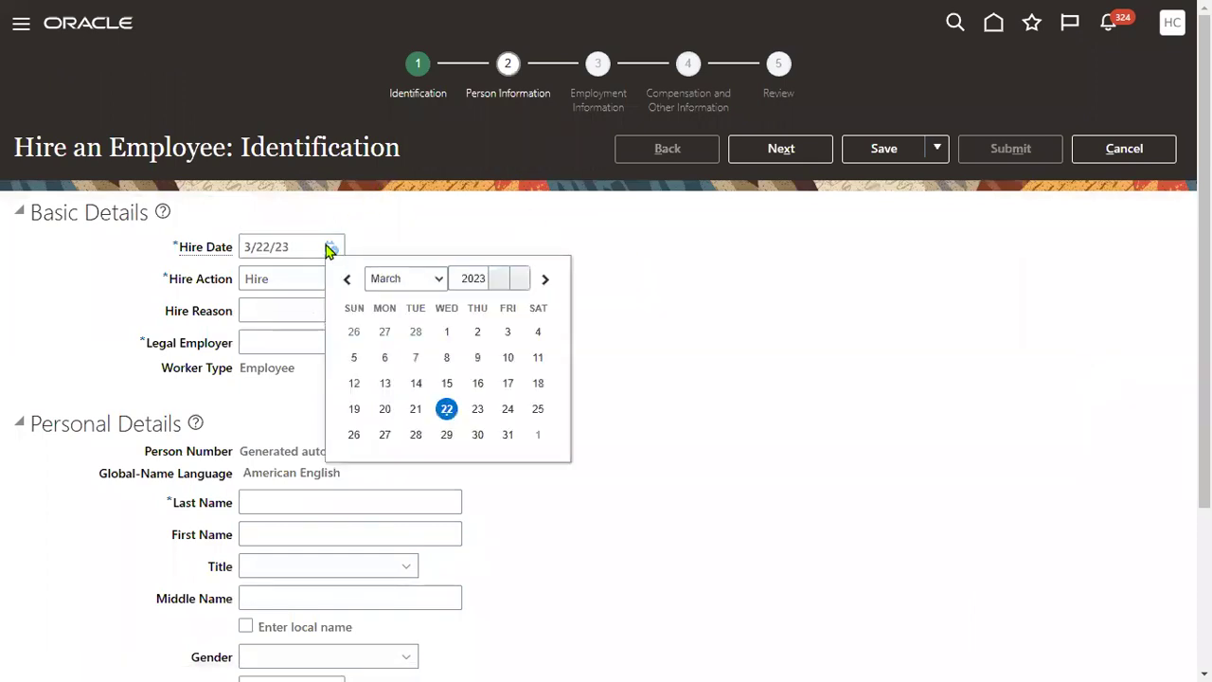
{"action": "left_click", "coordinate": [519, 278]}
{"action": "left_click", "coordinate": [519, 278]}
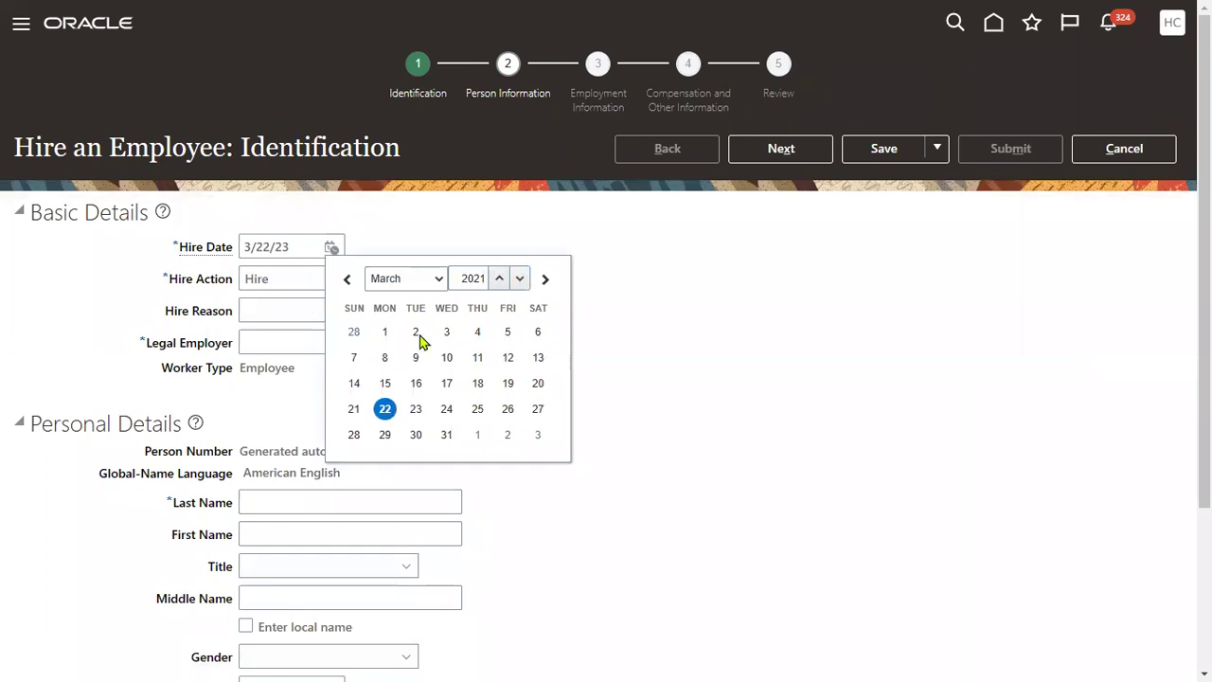
{"action": "left_click", "coordinate": [384, 332]}
Set the hire reason to Hire to fill vacant position
{"action": "left_click", "coordinate": [319, 312]}
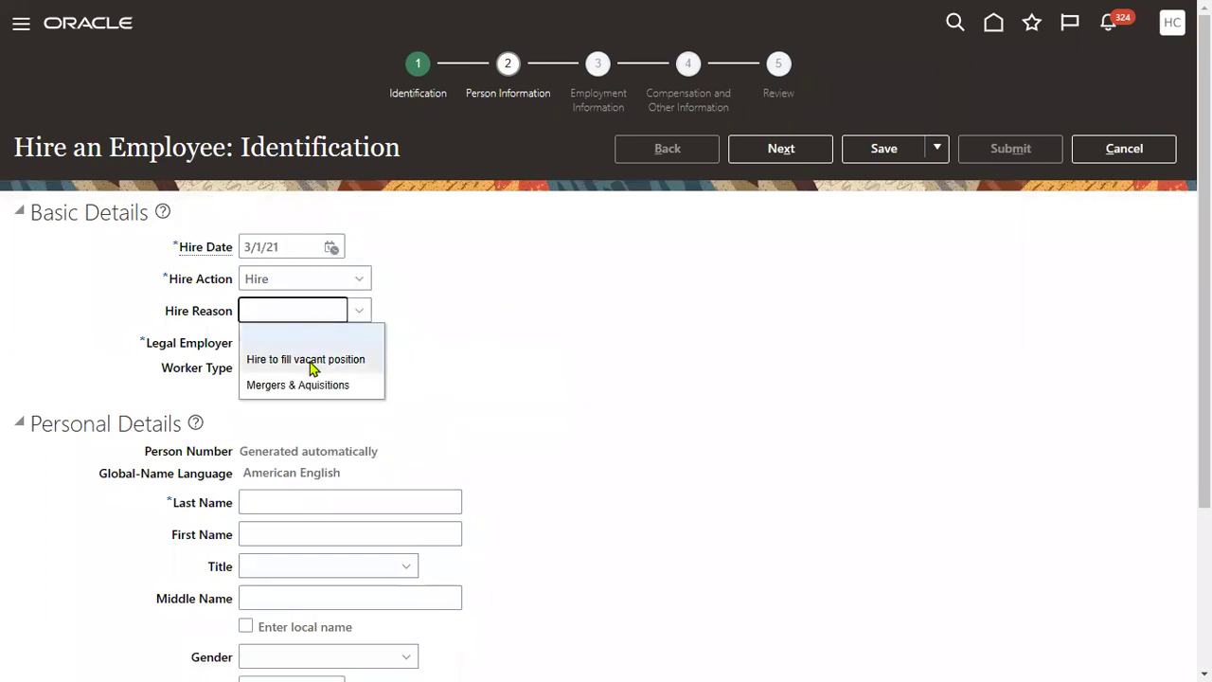
{"action": "left_click", "coordinate": [310, 318]}
{"action": "left_click", "coordinate": [308, 359]}
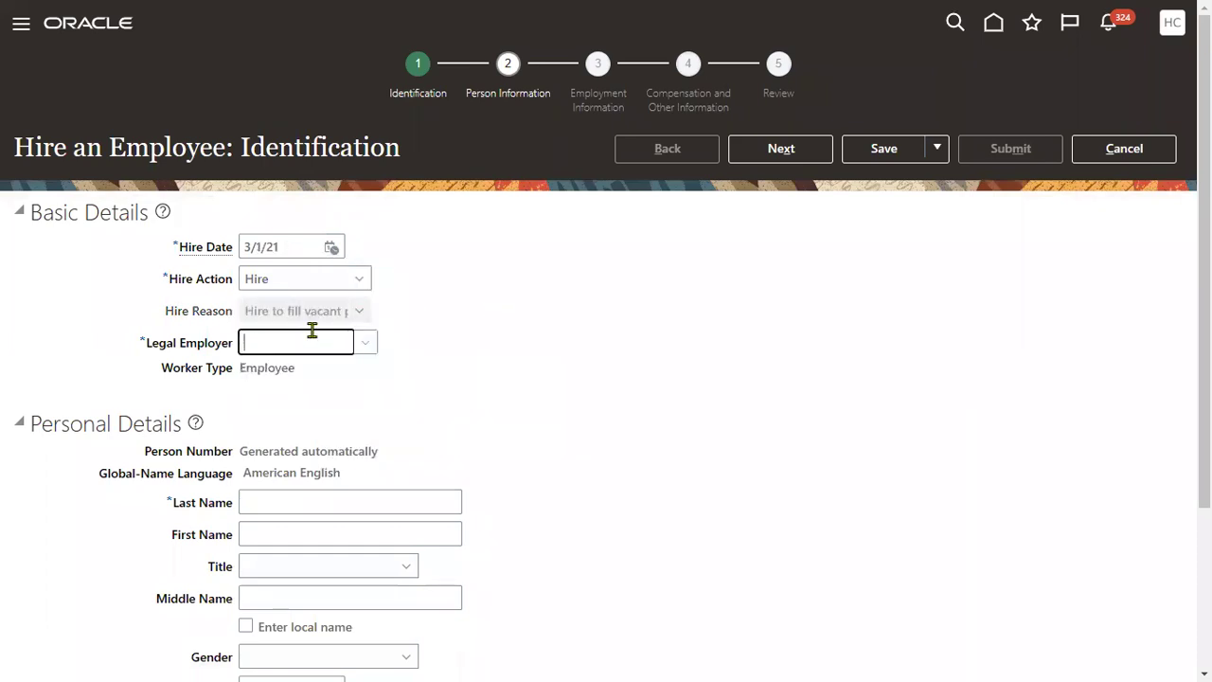
Select US1 Legal Entity as legal employer and highlight the Global-Name Language label
{"action": "type", "text": "us1"}
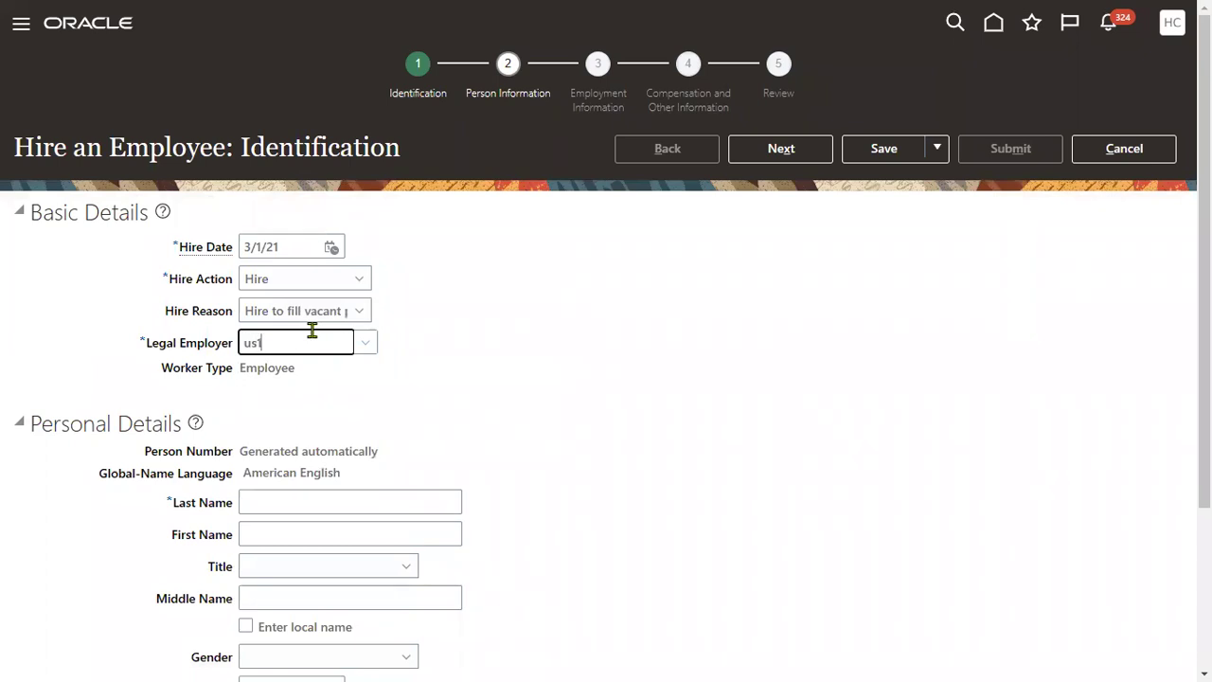
{"action": "left_click", "coordinate": [305, 371]}
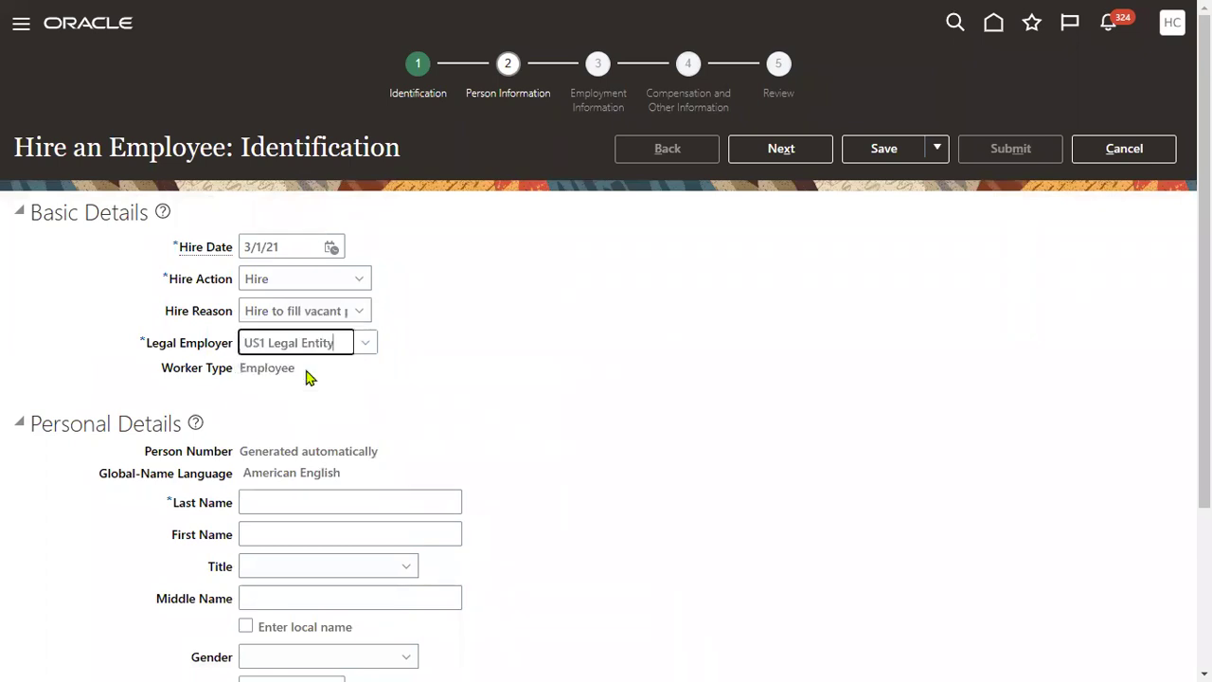
{"action": "scroll", "coordinate": [427, 460], "scroll_direction": "down", "scroll_amount": 5}
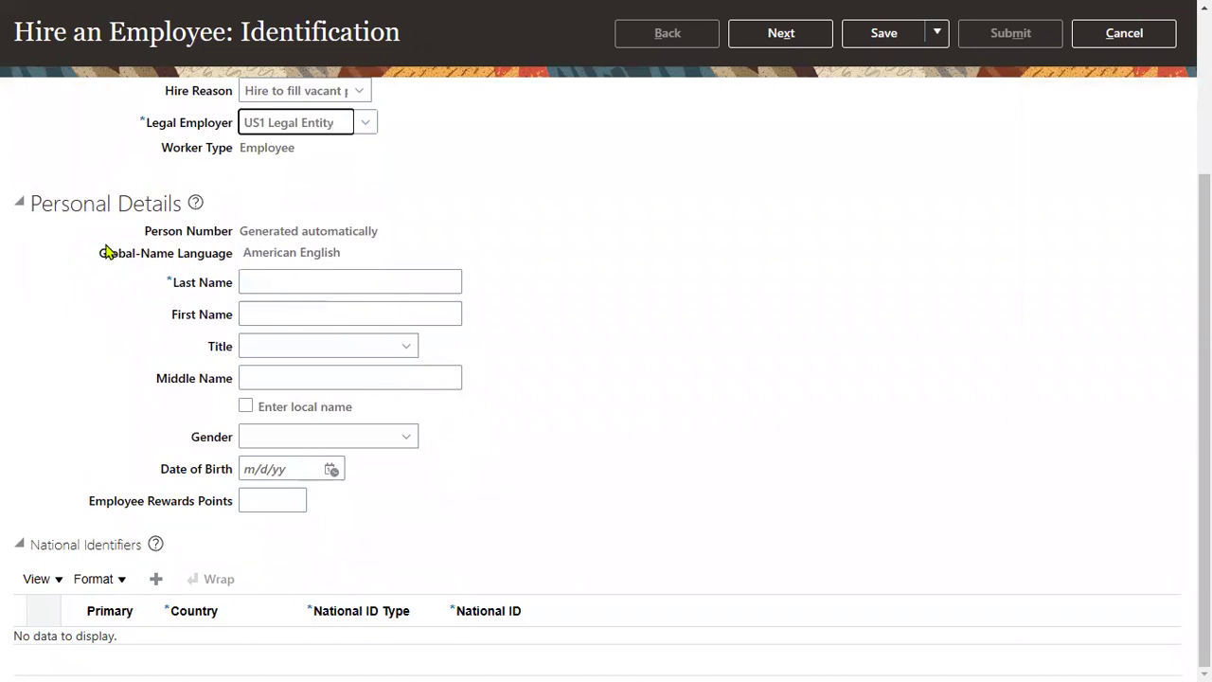
{"action": "left_click_drag", "start_coordinate": [92, 256], "coordinate": [341, 253]}
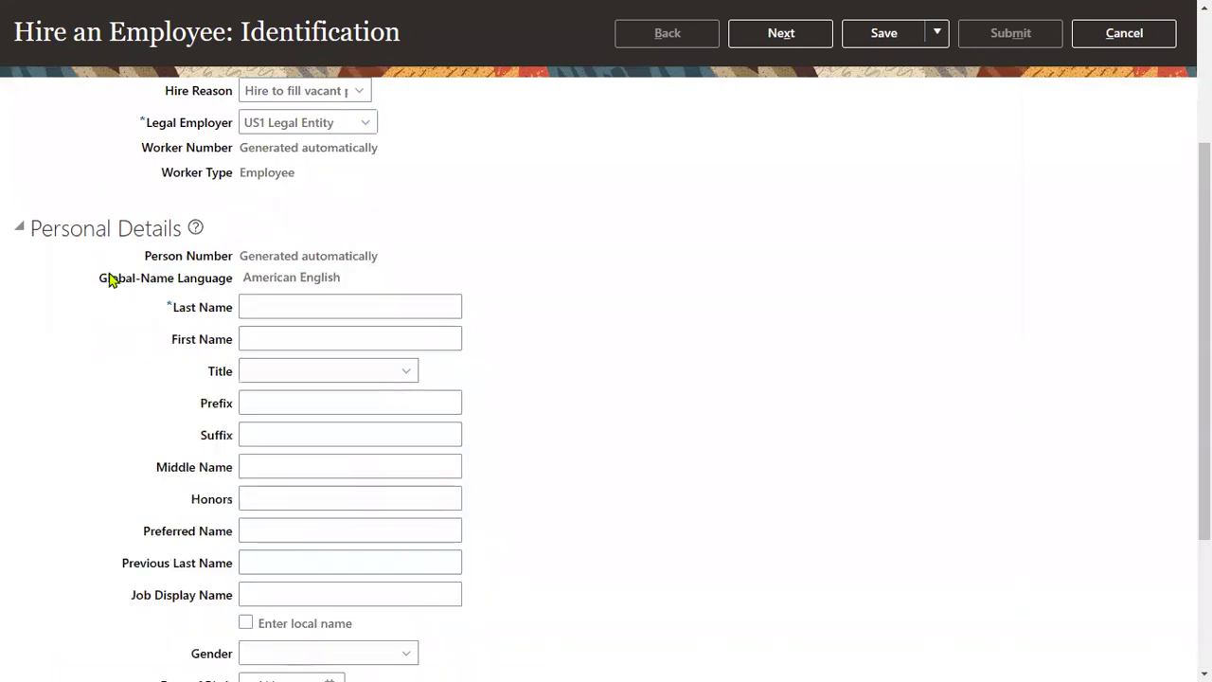
{"action": "left_click_drag", "start_coordinate": [101, 277], "coordinate": [176, 281]}
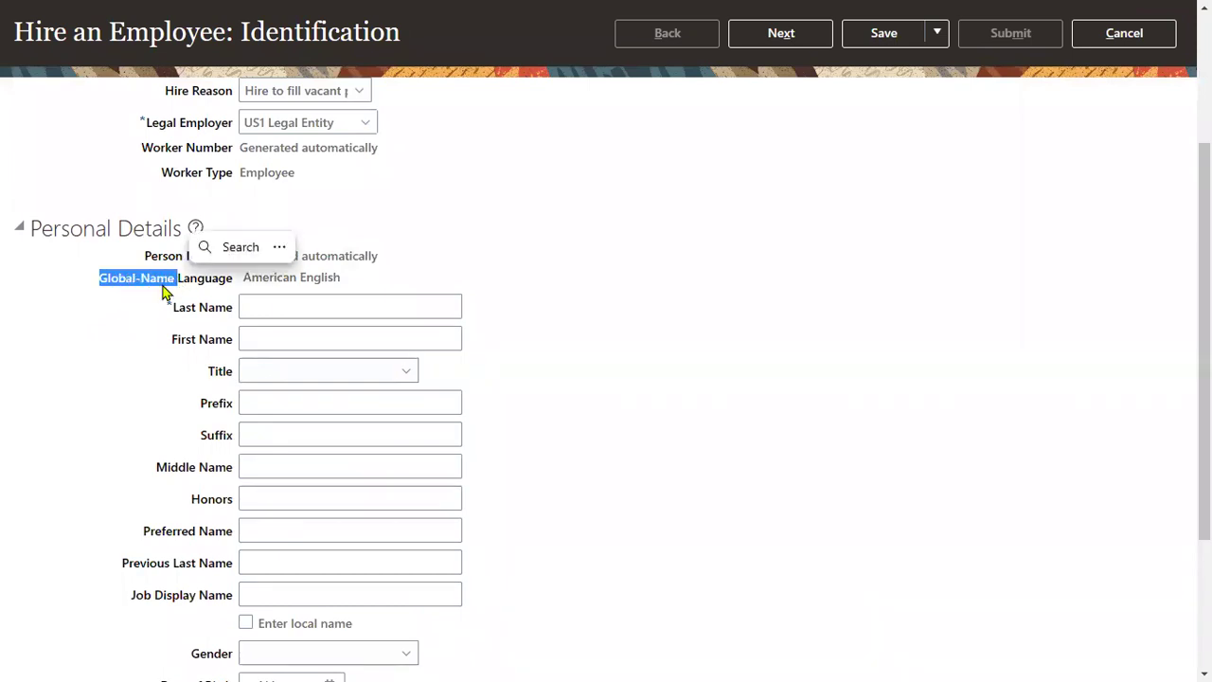
Enter the new employee's last and first names and choose Mr. as the title
{"action": "left_click", "coordinate": [414, 307]}
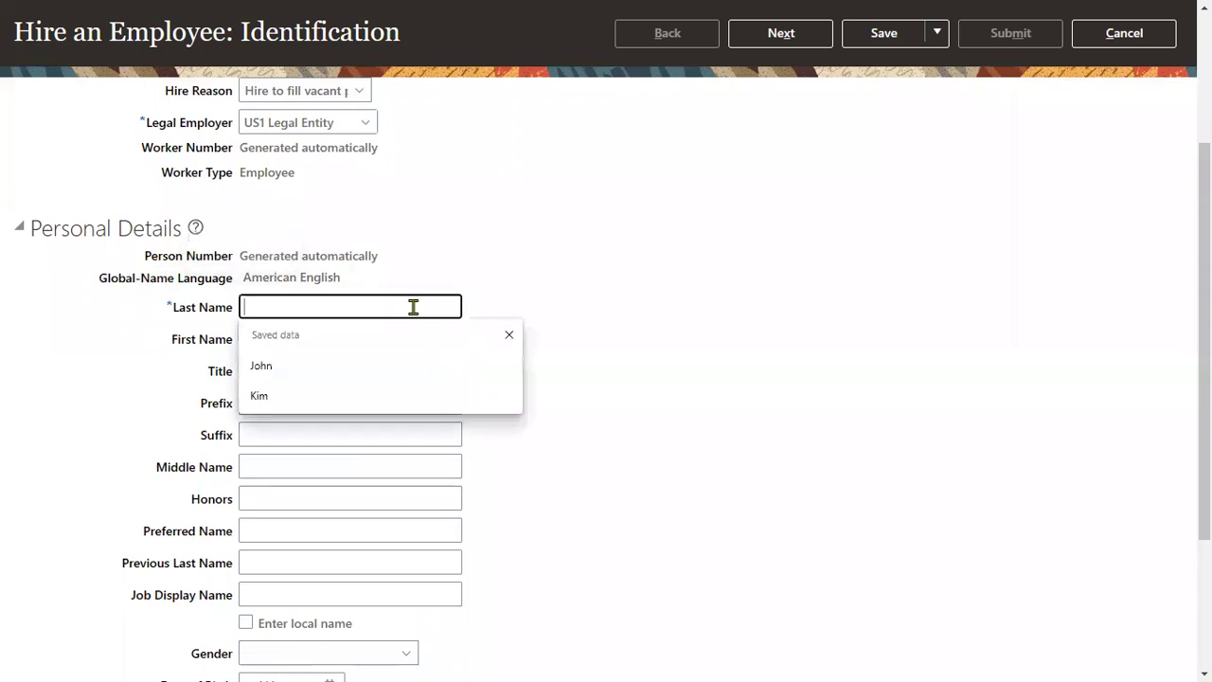
{"action": "type", "text": "John"}
{"action": "key", "text": "Tab"}
{"action": "type", "text": "Smith"}
{"action": "key", "text": "Tab"}
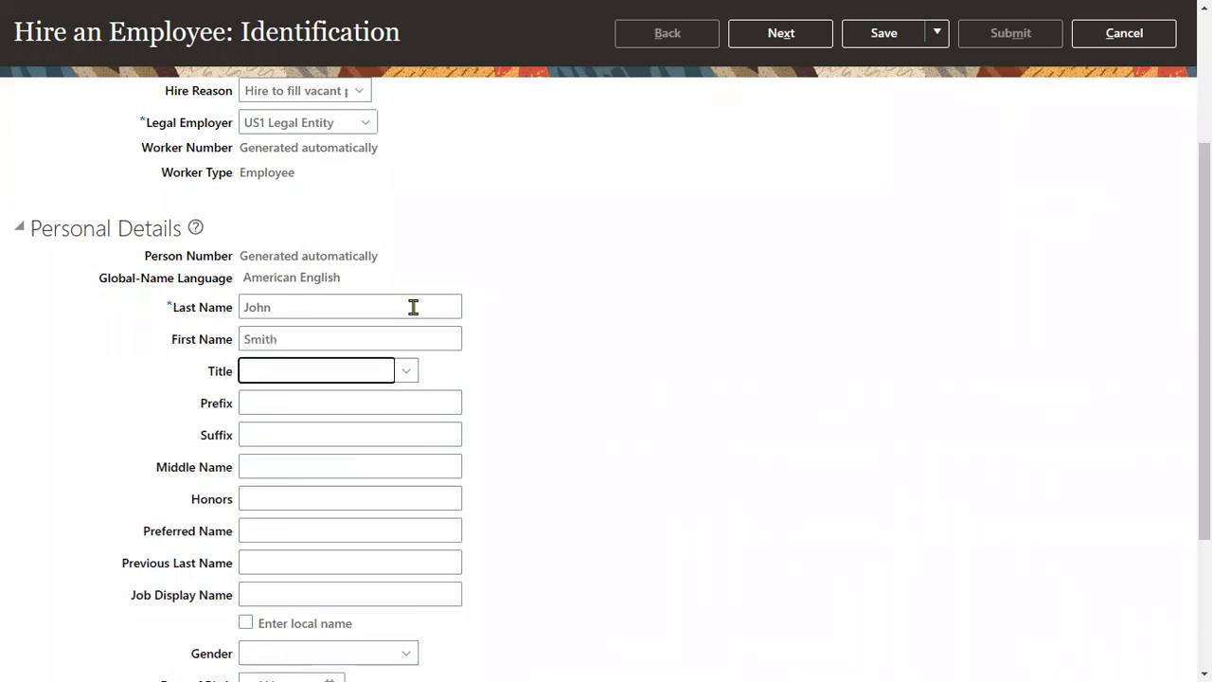
{"action": "left_click", "coordinate": [373, 381]}
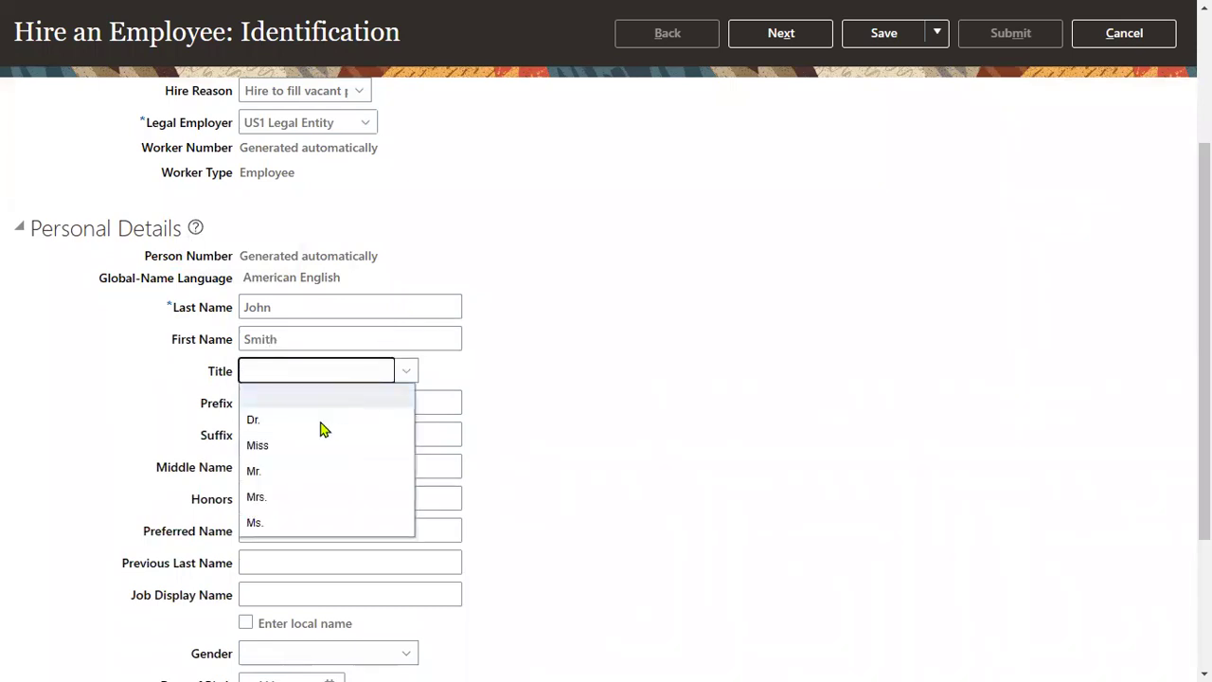
{"action": "left_click", "coordinate": [303, 471]}
{"action": "scroll", "coordinate": [330, 478], "scroll_direction": "down", "scroll_amount": 1}
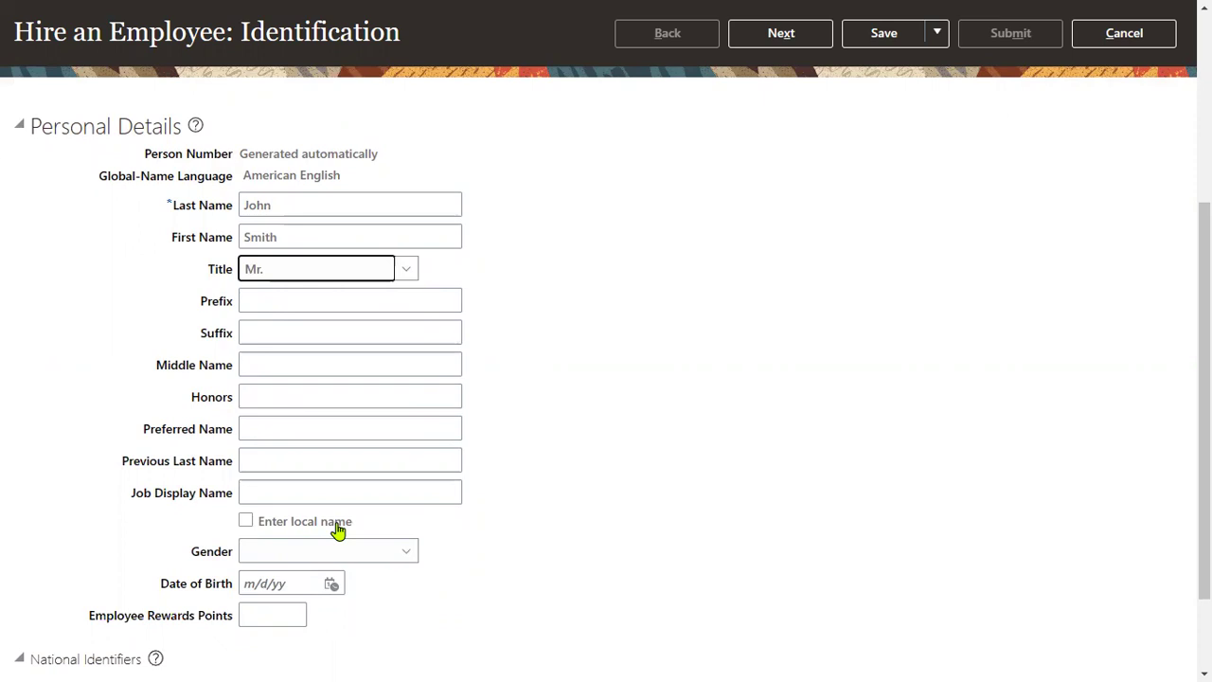
{"action": "left_click", "coordinate": [338, 531]}
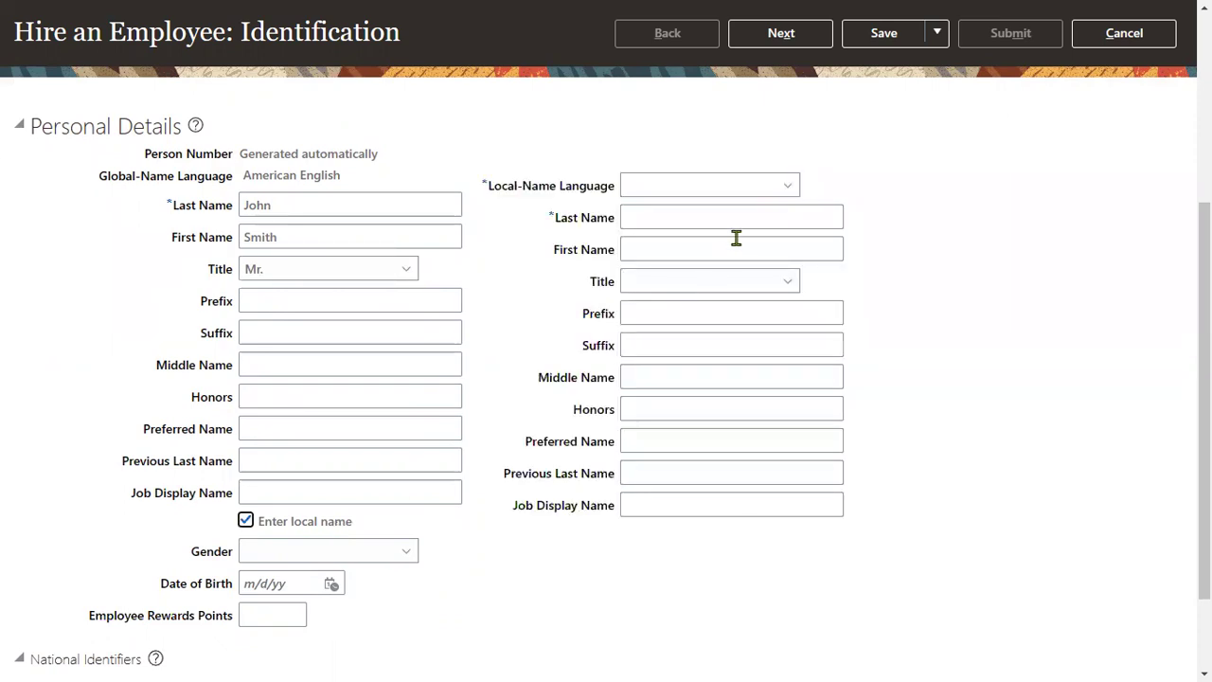
{"action": "left_click", "coordinate": [774, 194]}
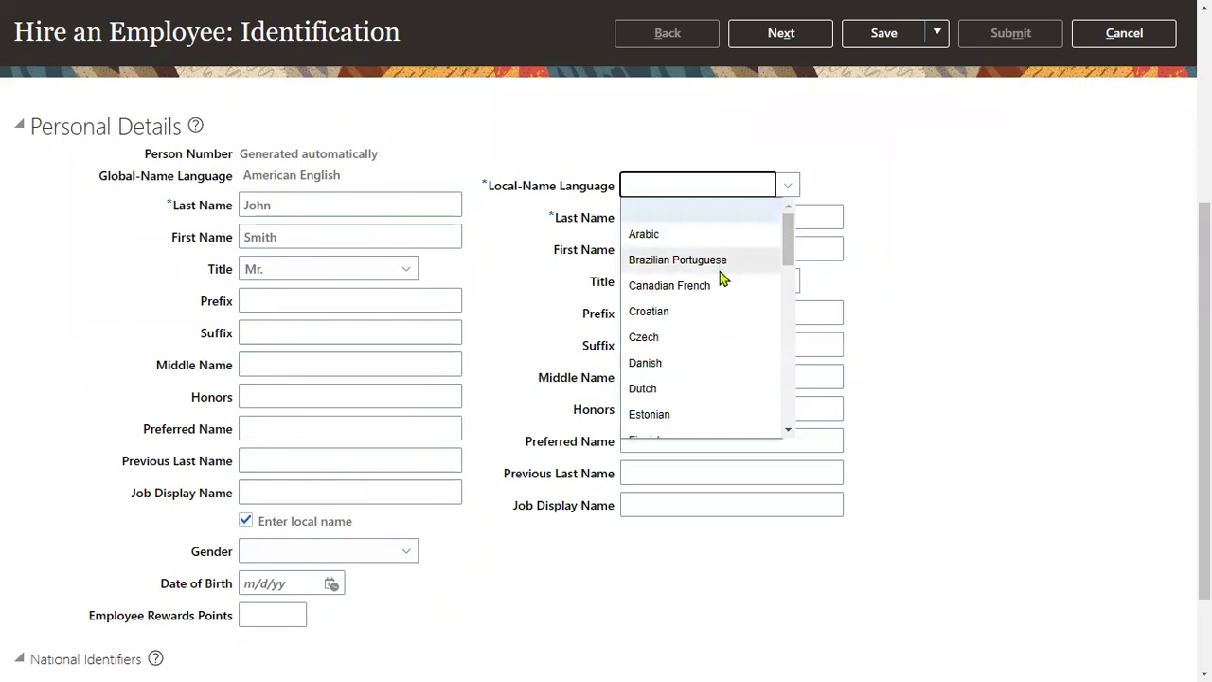
{"action": "scroll", "coordinate": [738, 317], "scroll_direction": "down", "scroll_amount": 1}
{"action": "scroll", "coordinate": [743, 326], "scroll_direction": "down", "scroll_amount": 4}
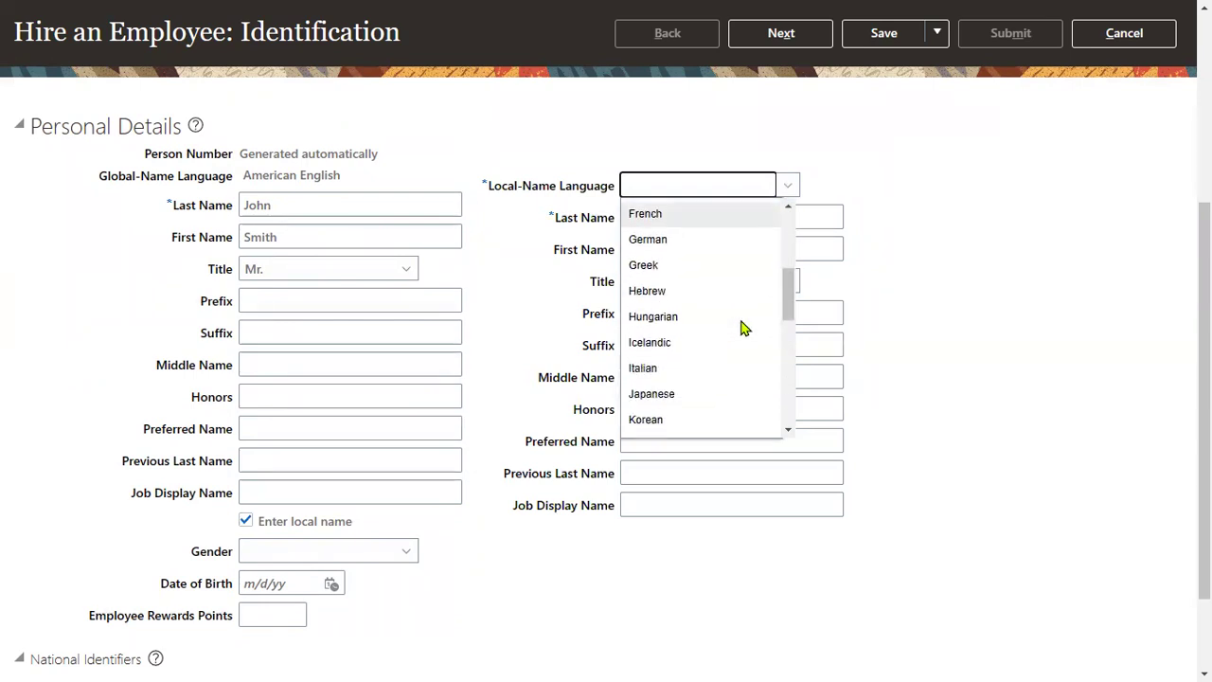
{"action": "scroll", "coordinate": [729, 371], "scroll_direction": "down", "scroll_amount": 4}
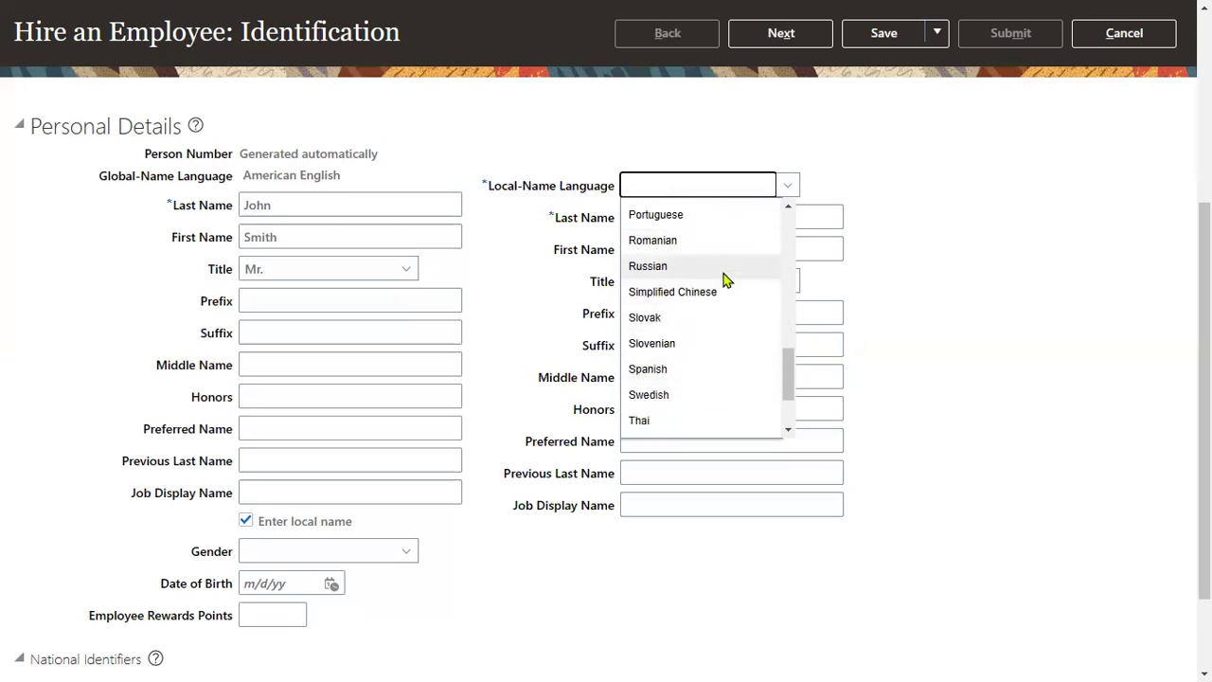
{"action": "scroll", "coordinate": [731, 362], "scroll_direction": "down", "scroll_amount": 2}
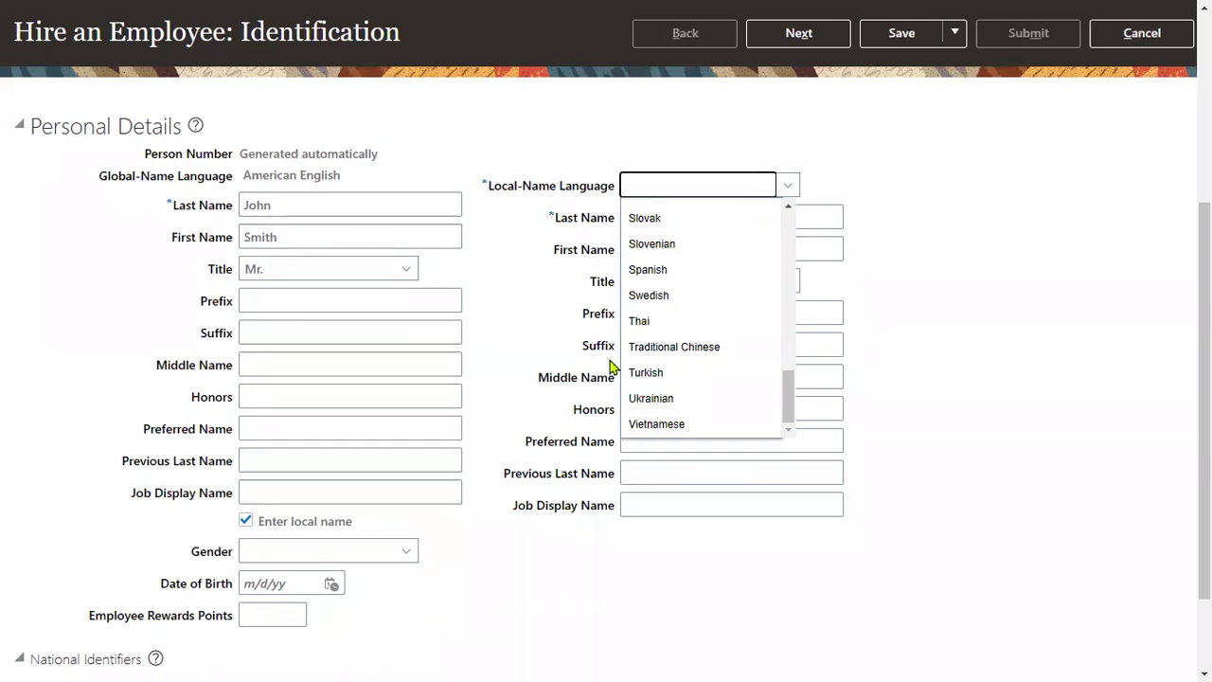
{"action": "left_click", "coordinate": [517, 214]}
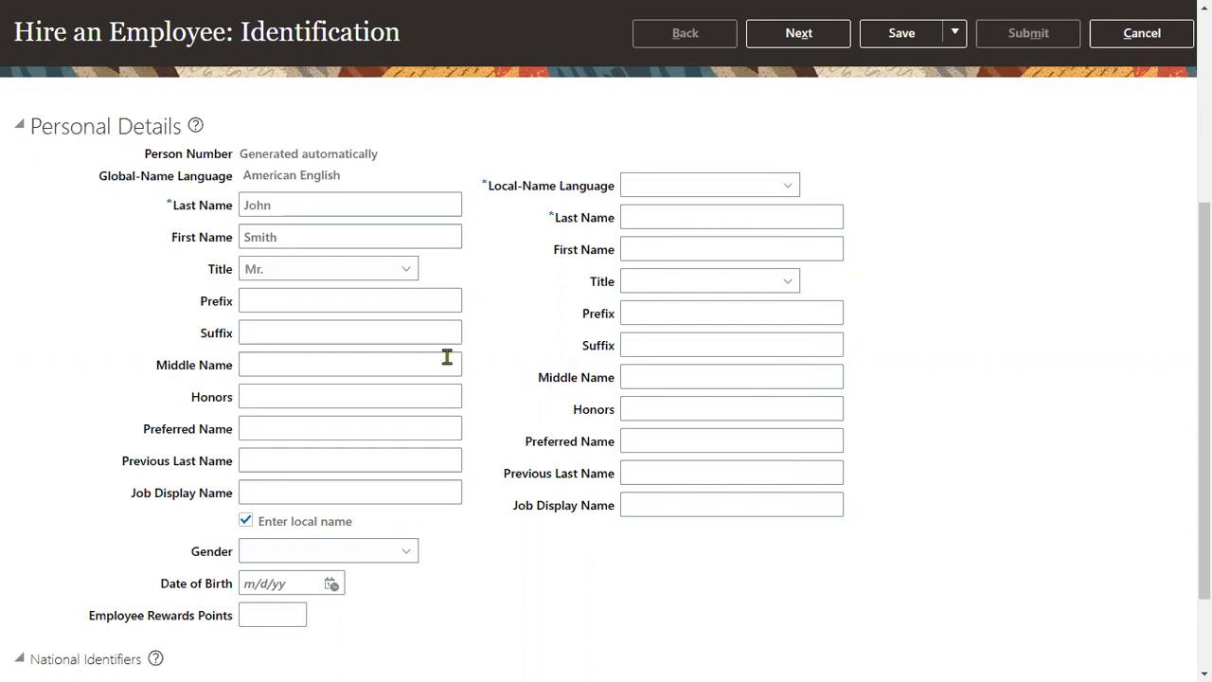
{"action": "left_click", "coordinate": [294, 528]}
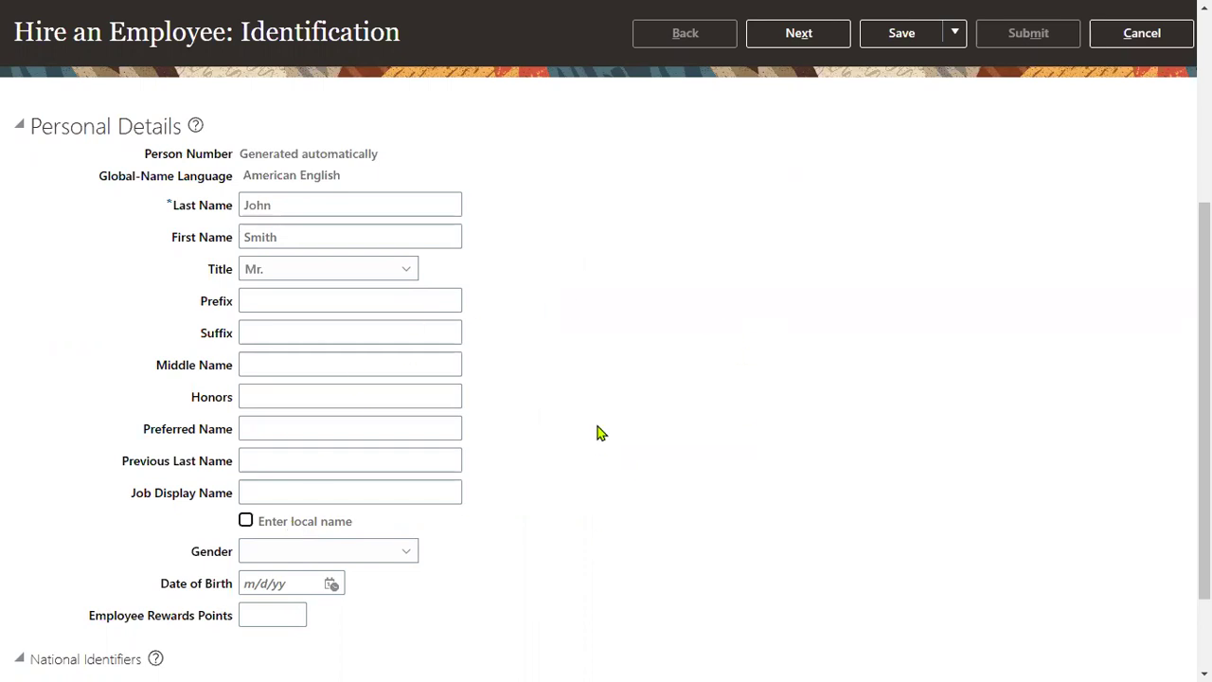
Set gender to Male and date of birth to 1/1/99
{"action": "left_click", "coordinate": [325, 550]}
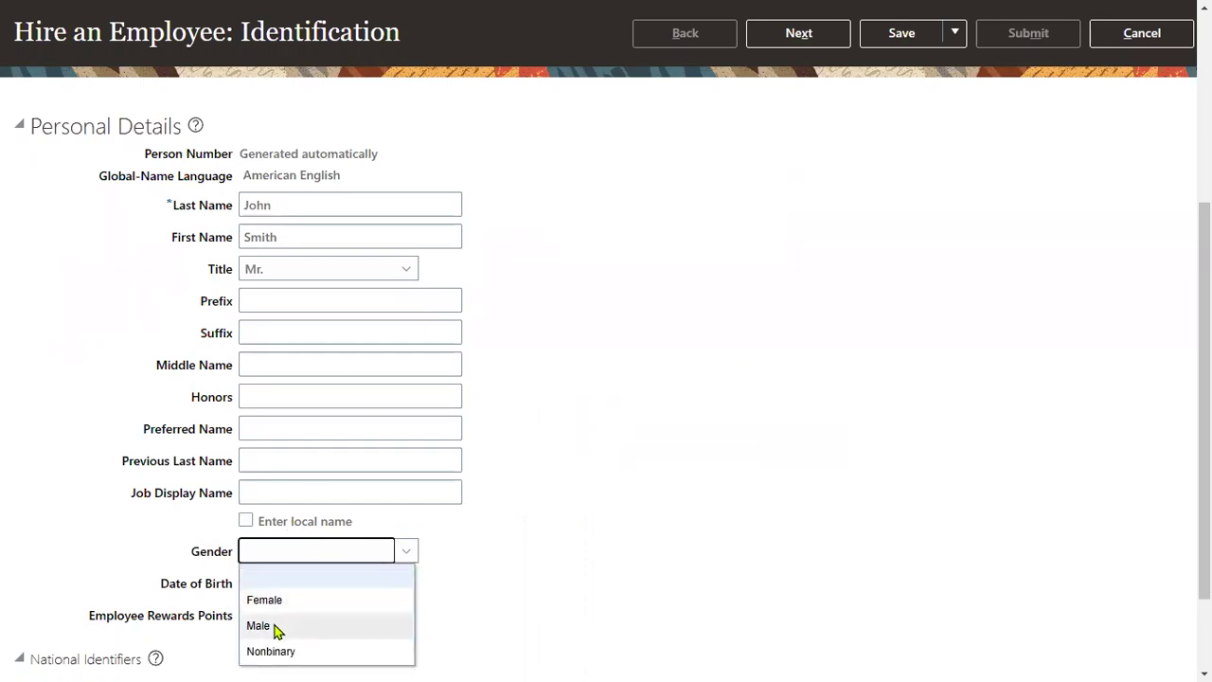
{"action": "left_click", "coordinate": [281, 628]}
{"action": "left_click", "coordinate": [330, 583]}
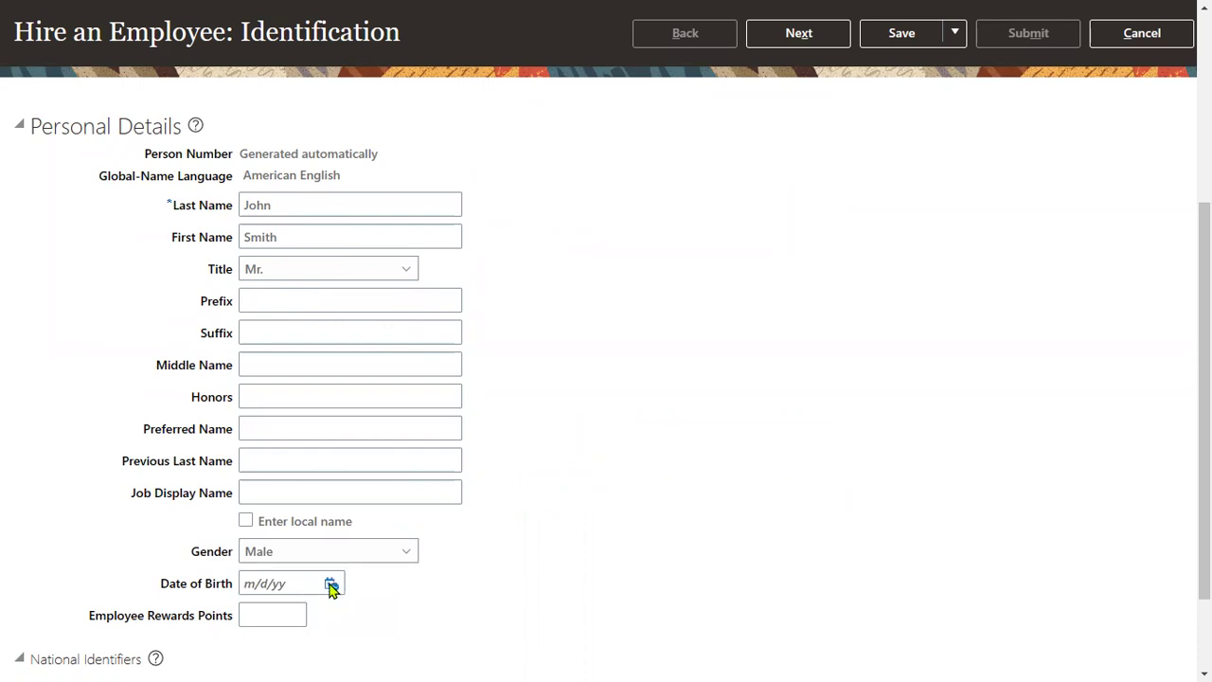
{"action": "left_click", "coordinate": [294, 584]}
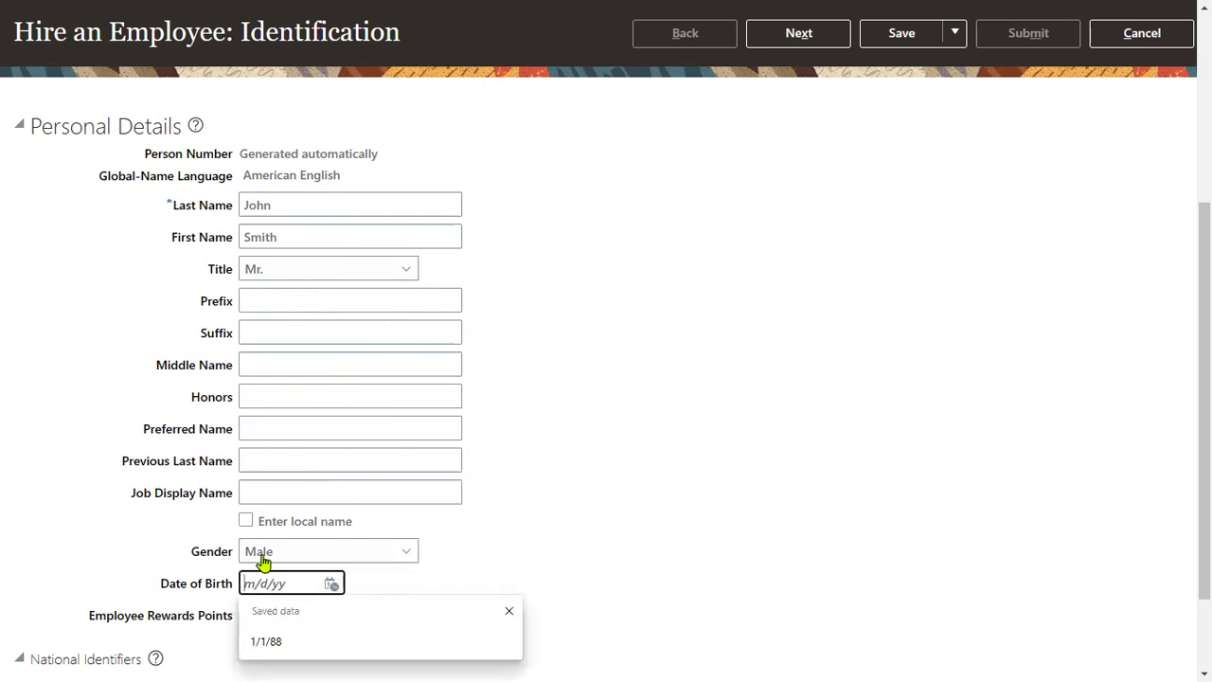
{"action": "type", "text": "1/1/99"}
{"action": "left_click", "coordinate": [597, 492]}
Add a Social Security Number national identifier with the ID number, then continue to Person Information
{"action": "scroll", "coordinate": [396, 561], "scroll_direction": "down", "scroll_amount": 1}
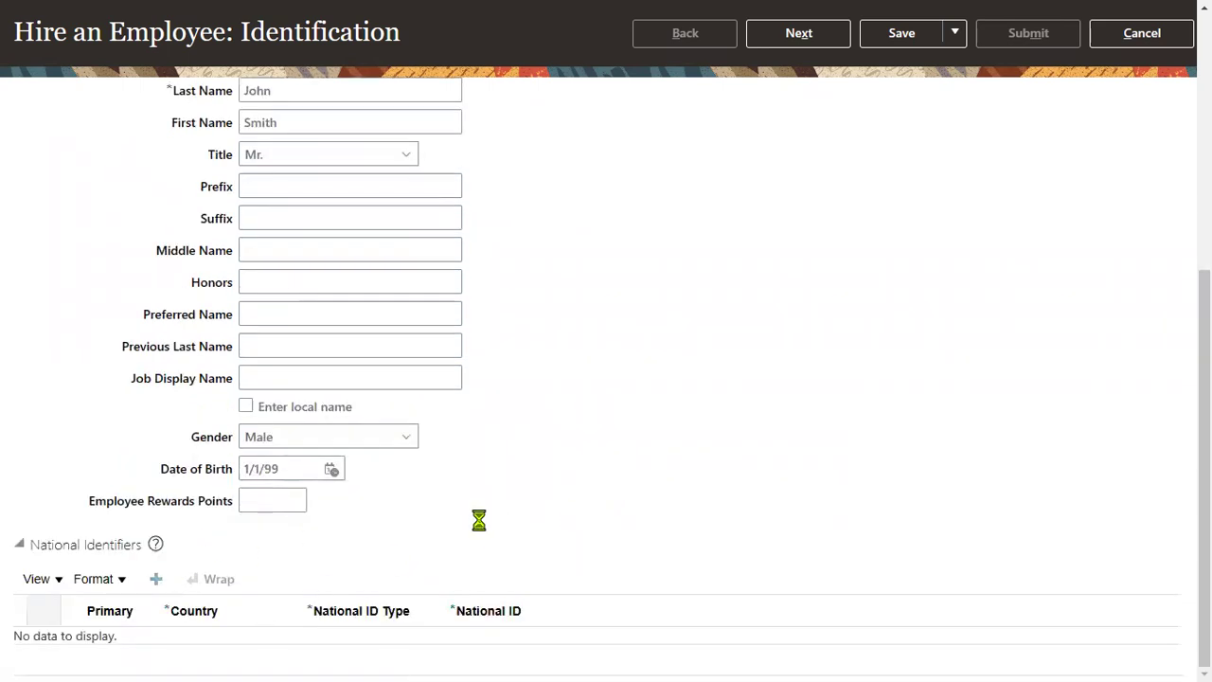
{"action": "left_click", "coordinate": [375, 649]}
{"action": "left_click", "coordinate": [376, 589]}
{"action": "left_click", "coordinate": [459, 644]}
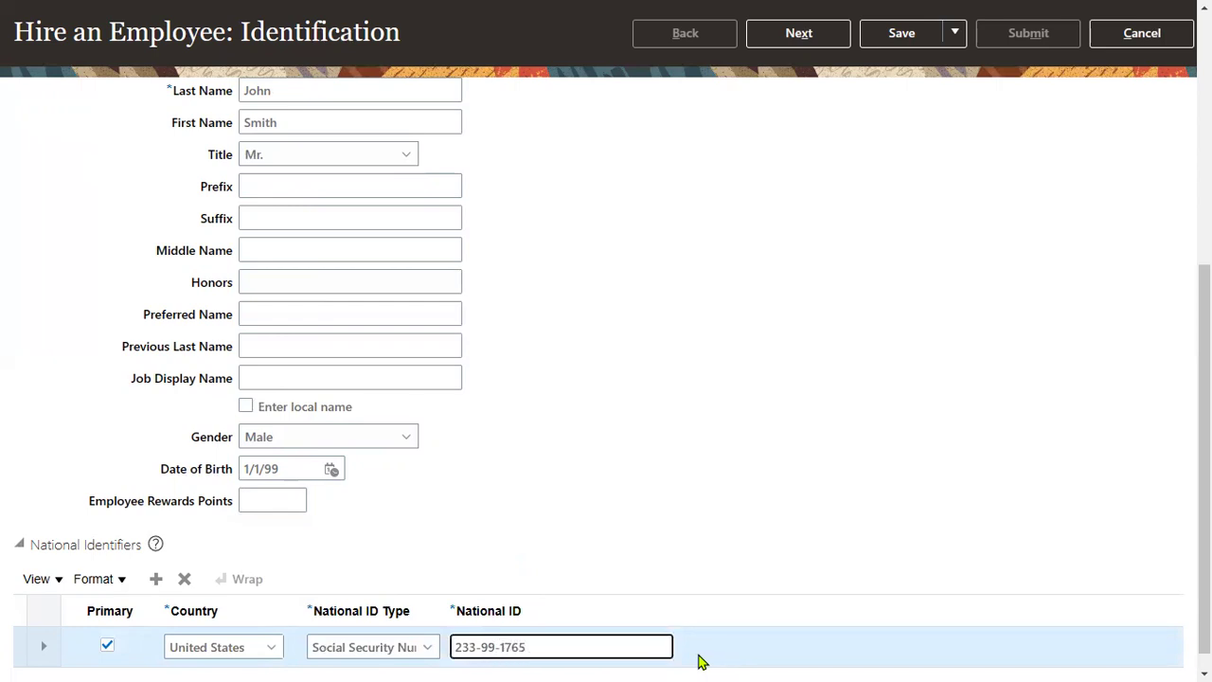
{"action": "left_click", "coordinate": [798, 33]}
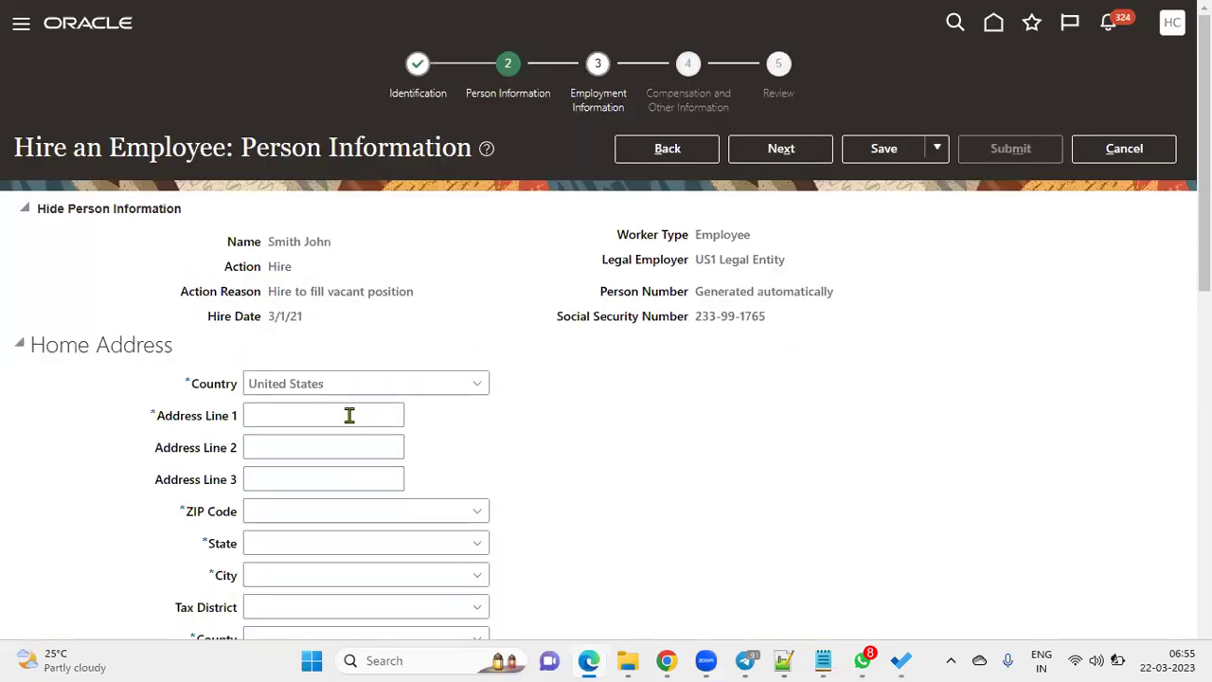
Fill in the home address line and ZIP code so state, city and county auto-fill, then continue
{"action": "left_click", "coordinate": [350, 415]}
{"action": "type", "text": "HOme"}
{"action": "key", "text": "Tab"}
{"action": "key", "text": "Tab"}
{"action": "key", "text": "Tab"}
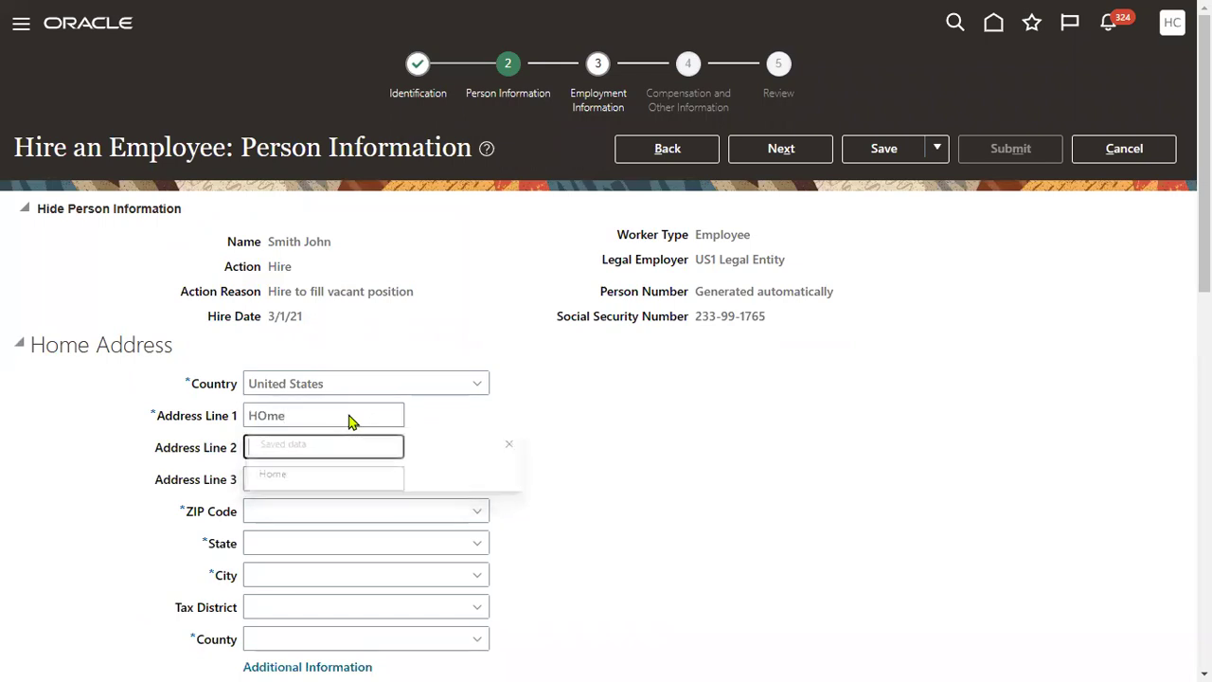
{"action": "type", "text": "12200"}
{"action": "key", "text": "Tab"}
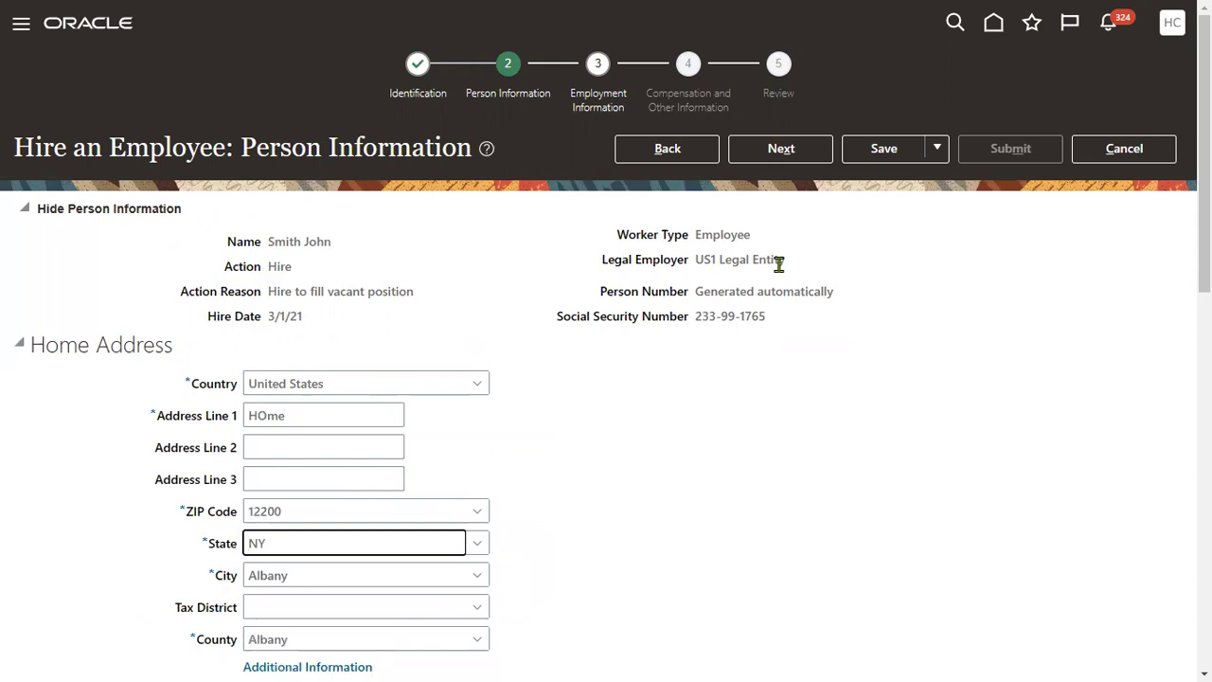
{"action": "left_click", "coordinate": [780, 149]}
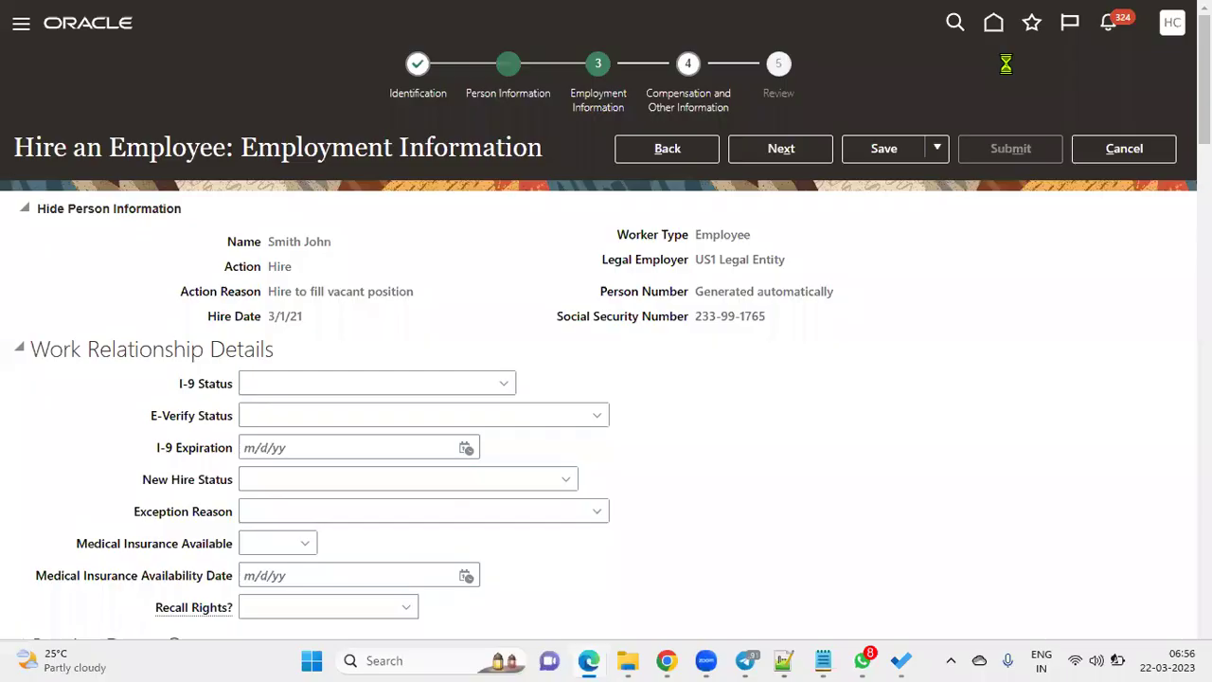
Assign US1 Business Unit and the Recruiter job
{"action": "scroll", "coordinate": [569, 431], "scroll_direction": "down", "scroll_amount": 5}
{"action": "left_click", "coordinate": [332, 391]}
{"action": "type", "text": "us1"}
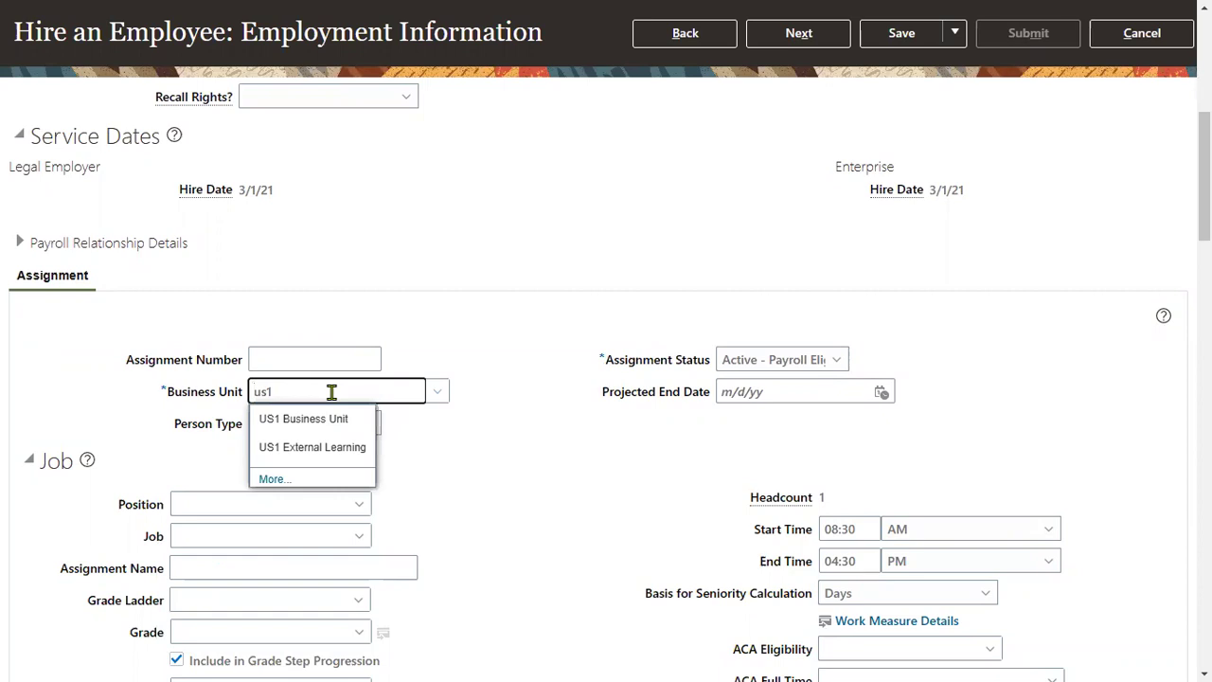
{"action": "left_click", "coordinate": [316, 424]}
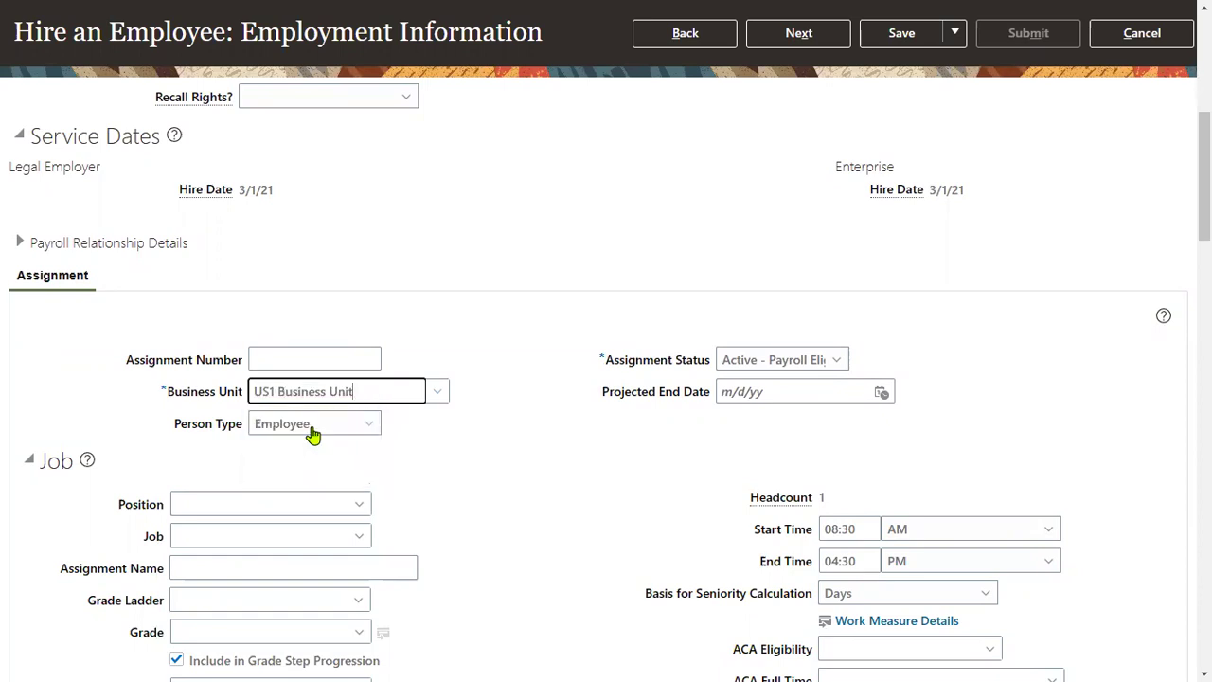
{"action": "left_click", "coordinate": [246, 536]}
{"action": "type", "text": "rec"}
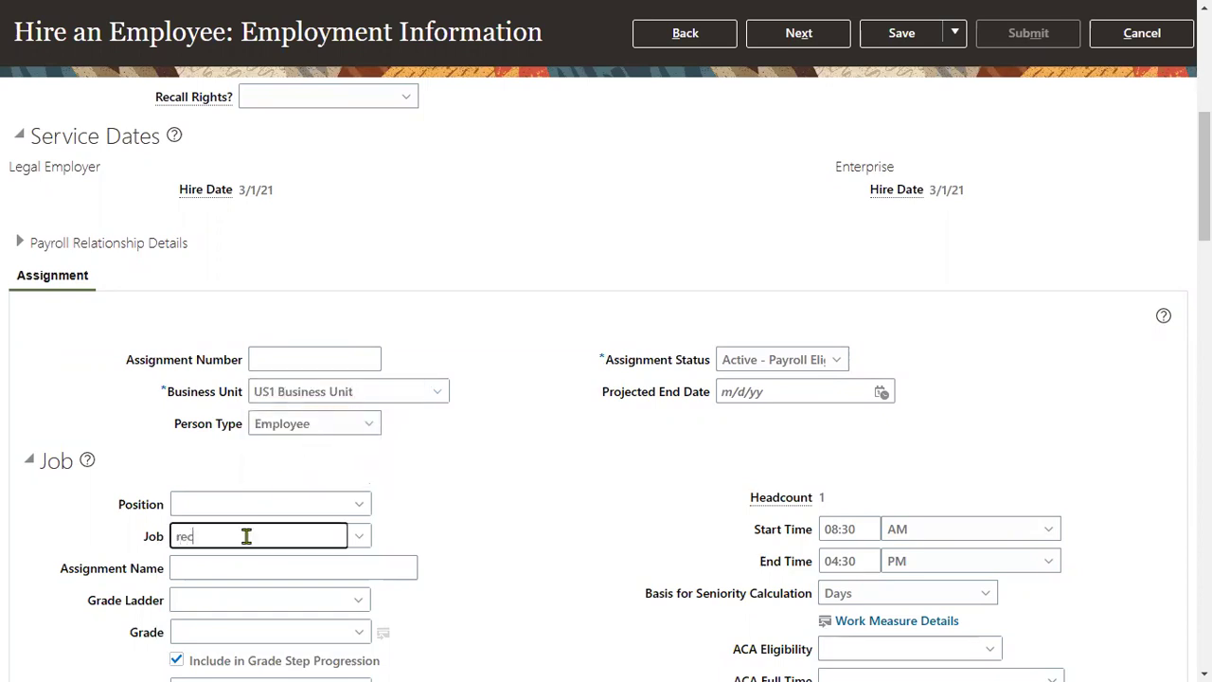
{"action": "type", "text": "r"}
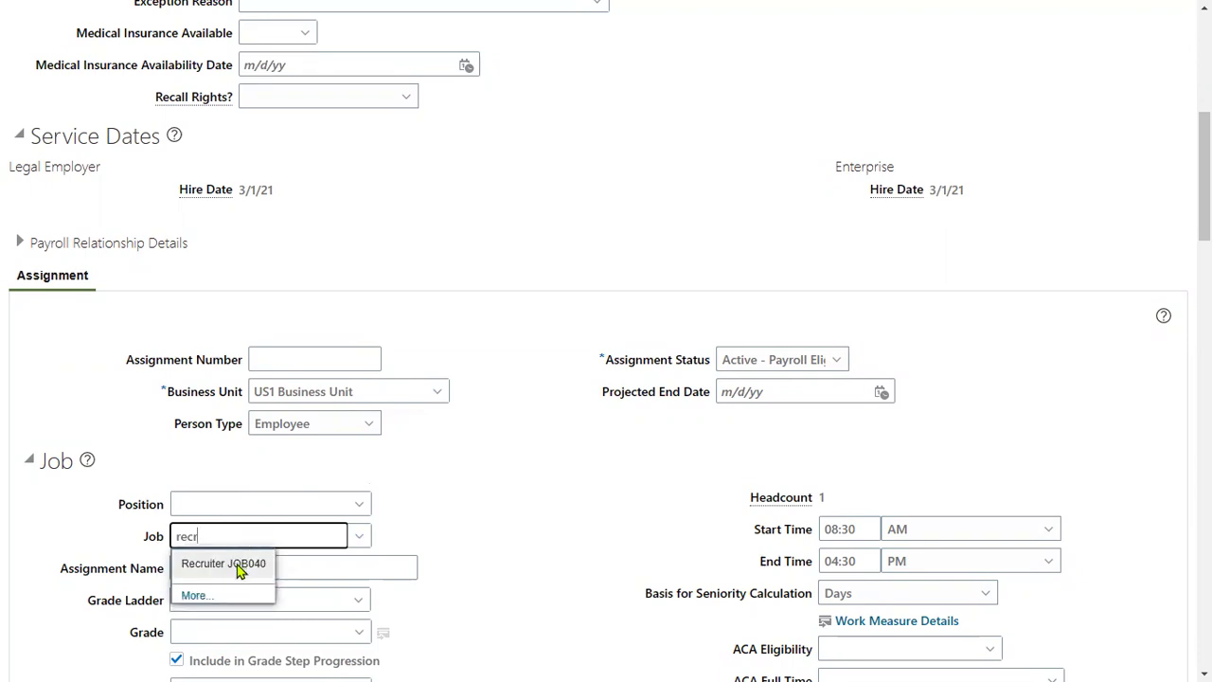
{"action": "left_click", "coordinate": [237, 563]}
Set the location to Redwood City and advance past compensation to the review page
{"action": "scroll", "coordinate": [284, 549], "scroll_direction": "down", "scroll_amount": 3}
{"action": "left_click", "coordinate": [230, 440]}
{"action": "type", "text": "red"}
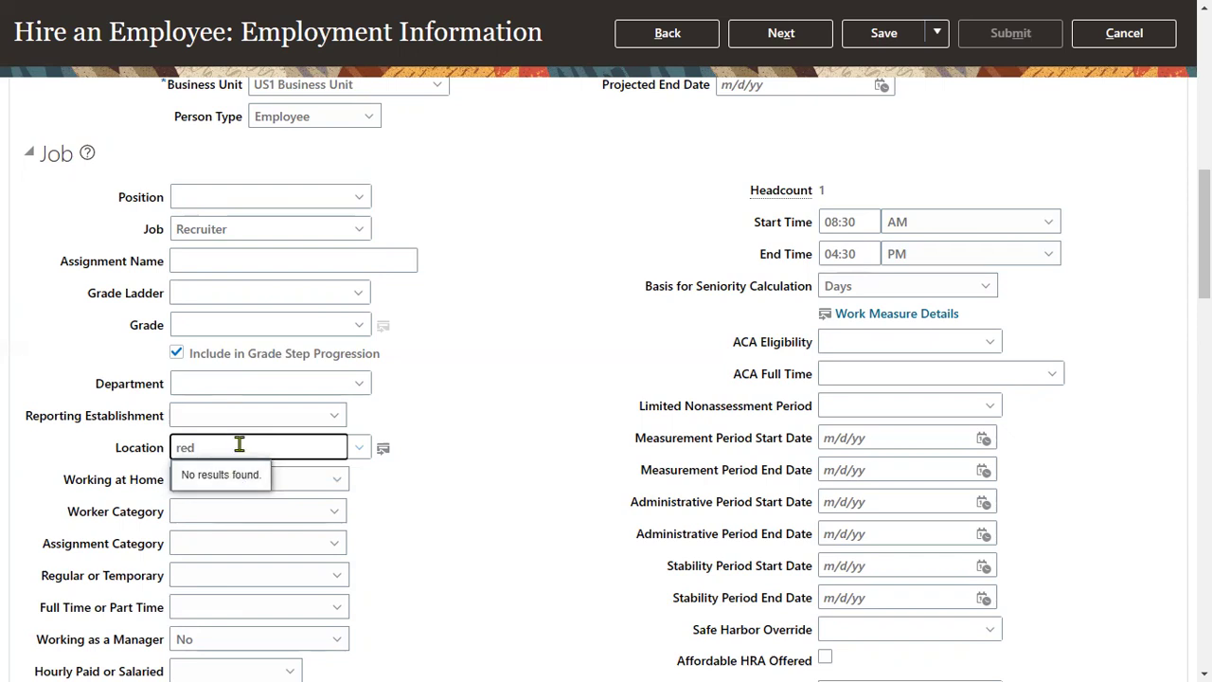
{"action": "key", "text": "BackSpace"}
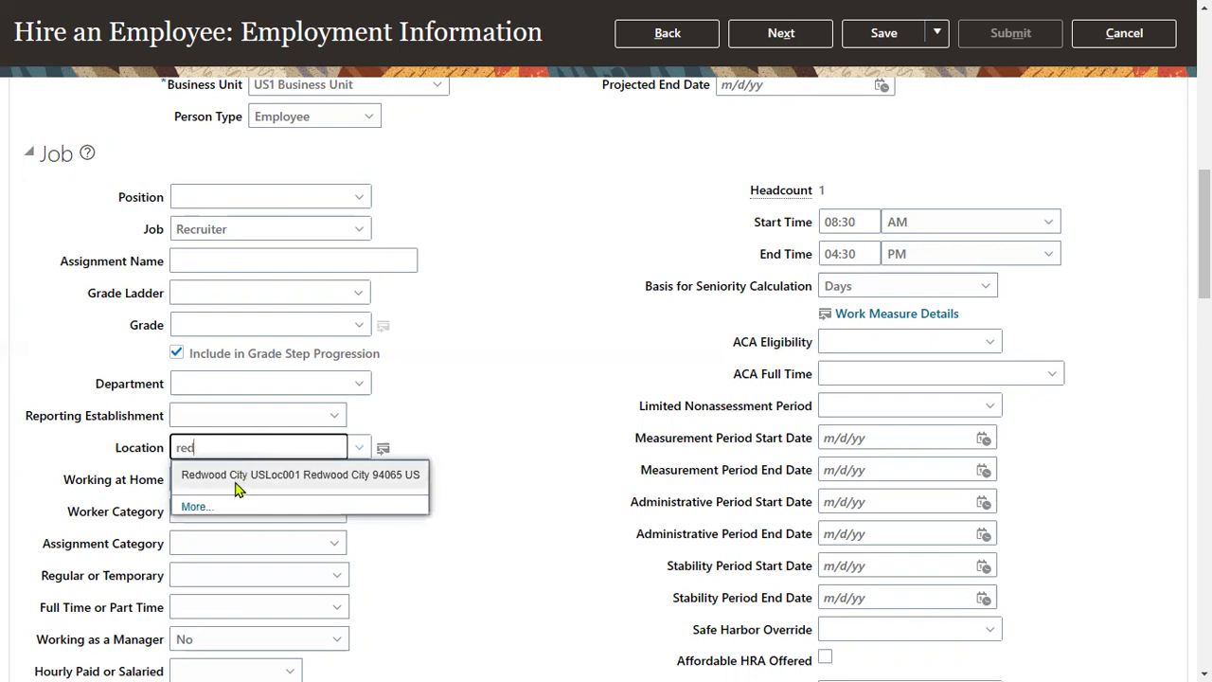
{"action": "left_click", "coordinate": [236, 480]}
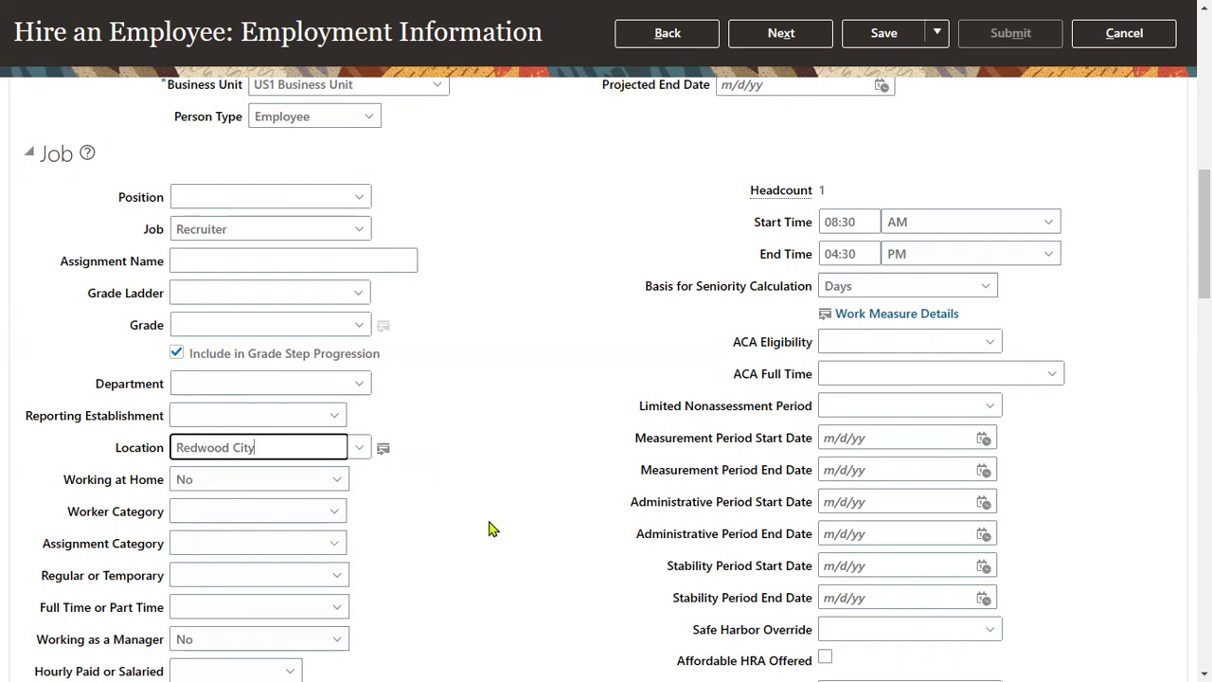
{"action": "left_click", "coordinate": [780, 33]}
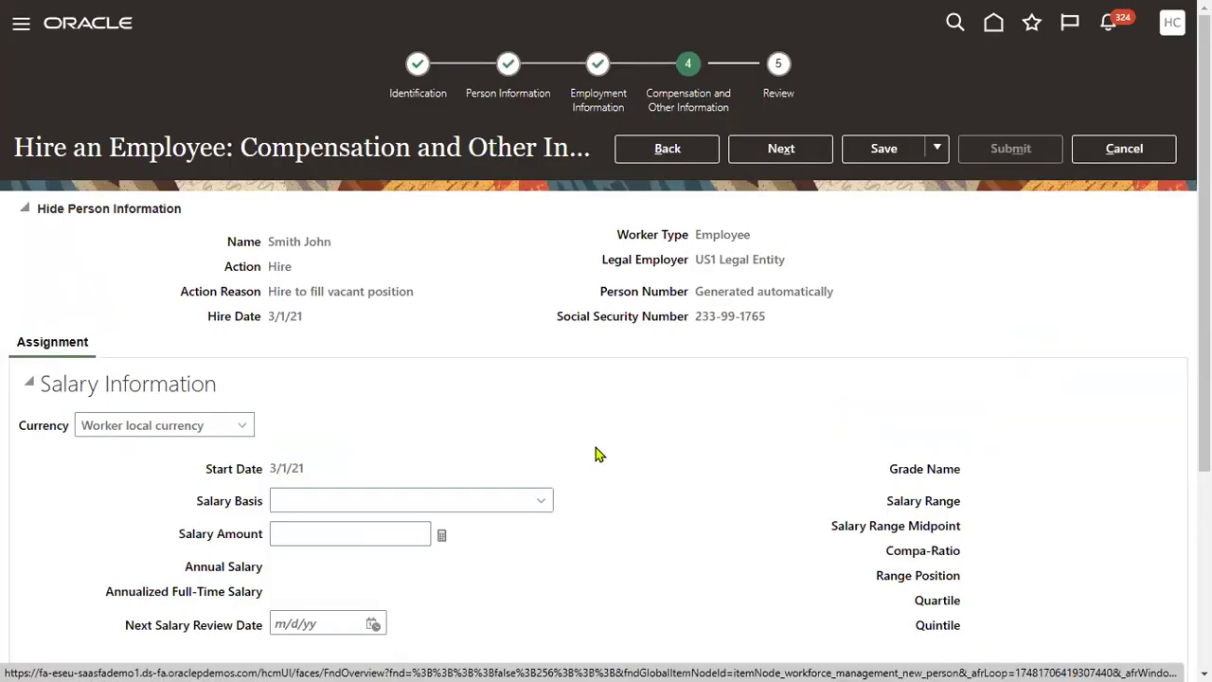
{"action": "left_click", "coordinate": [763, 156]}
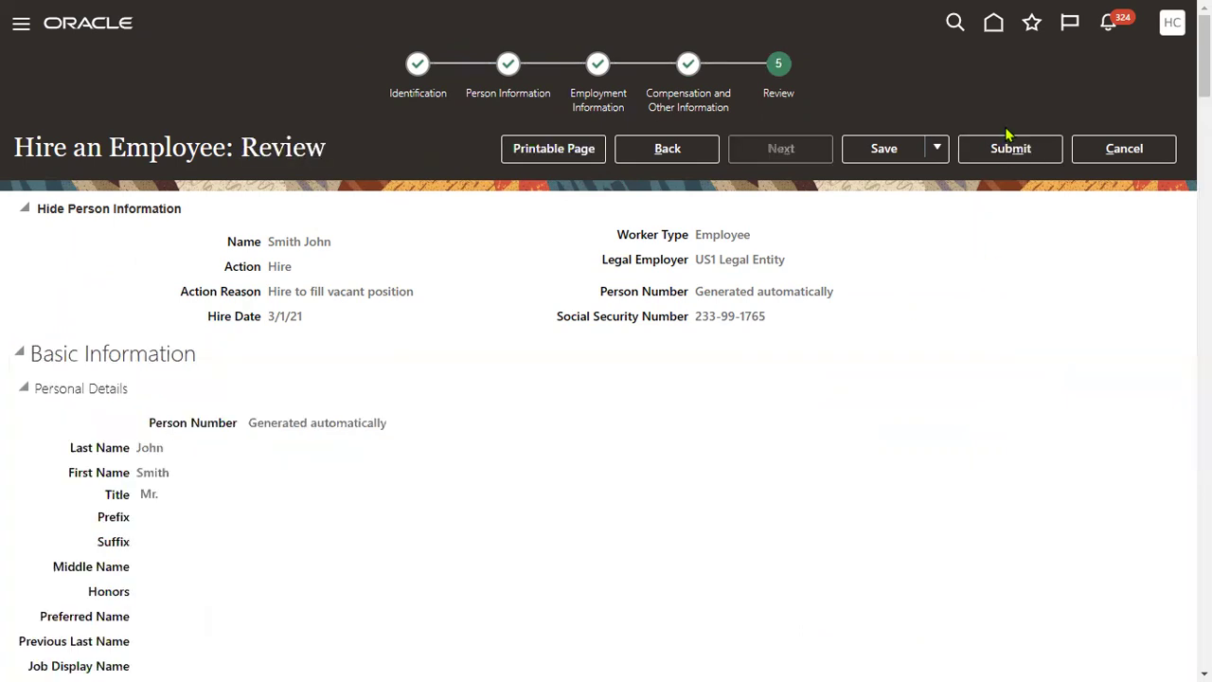
Submit the new-hire request, confirm the warning, and acknowledge the confirmation
{"action": "left_click", "coordinate": [1011, 149]}
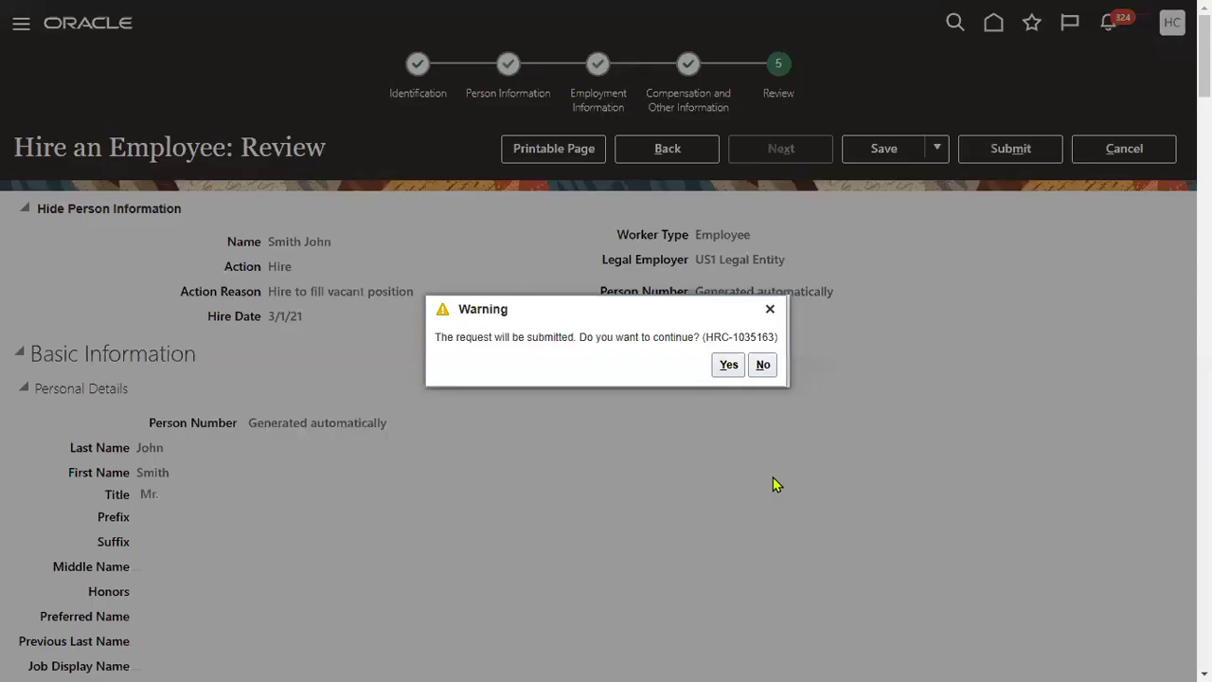
{"action": "left_click", "coordinate": [721, 369]}
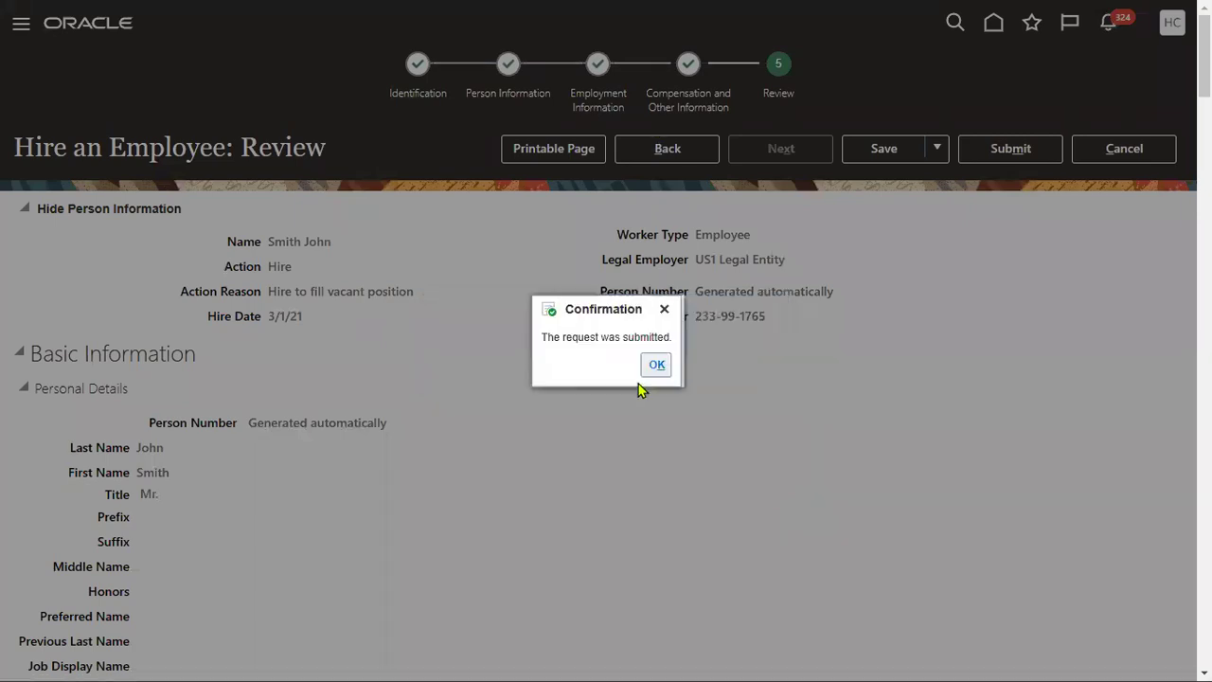
{"action": "left_click", "coordinate": [655, 365]}
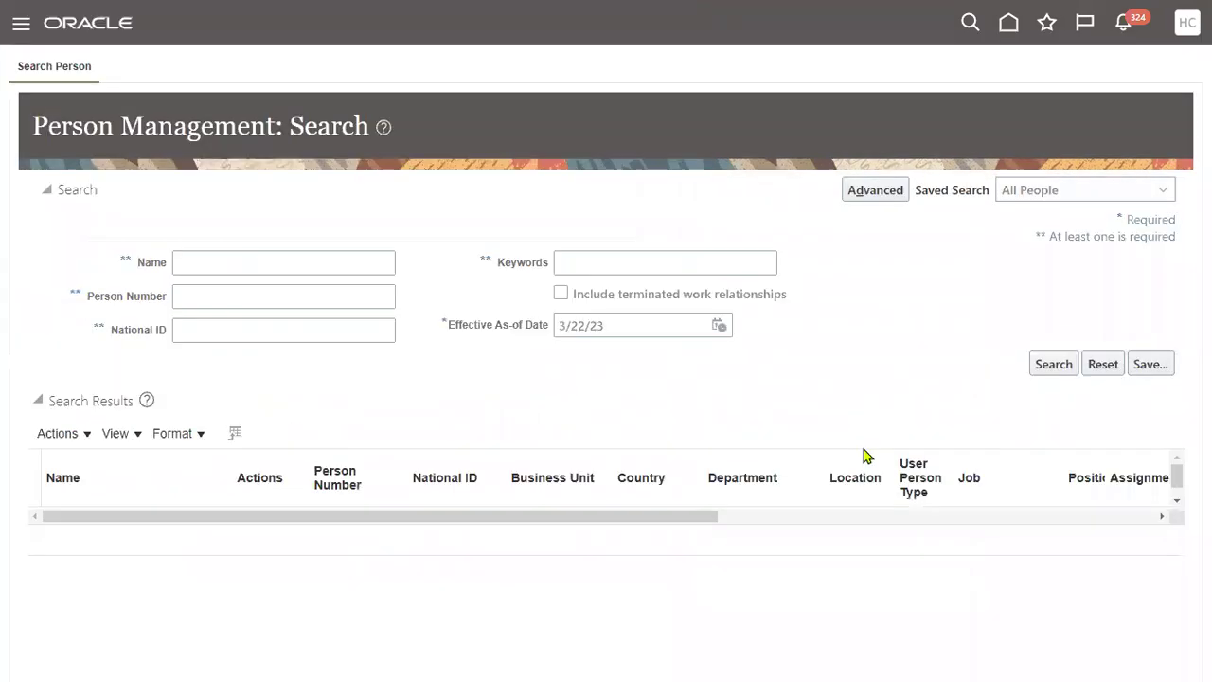
Search Person Management by the new hire's first name
{"action": "left_click", "coordinate": [313, 262]}
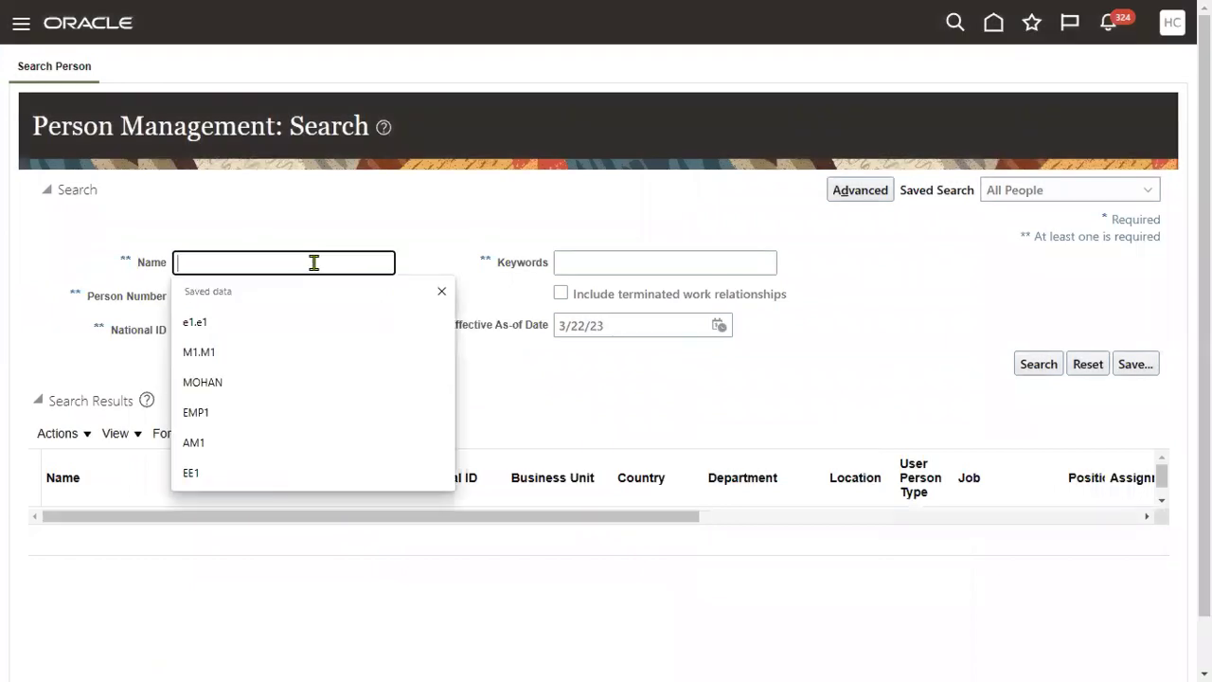
{"action": "type", "text": "John"}
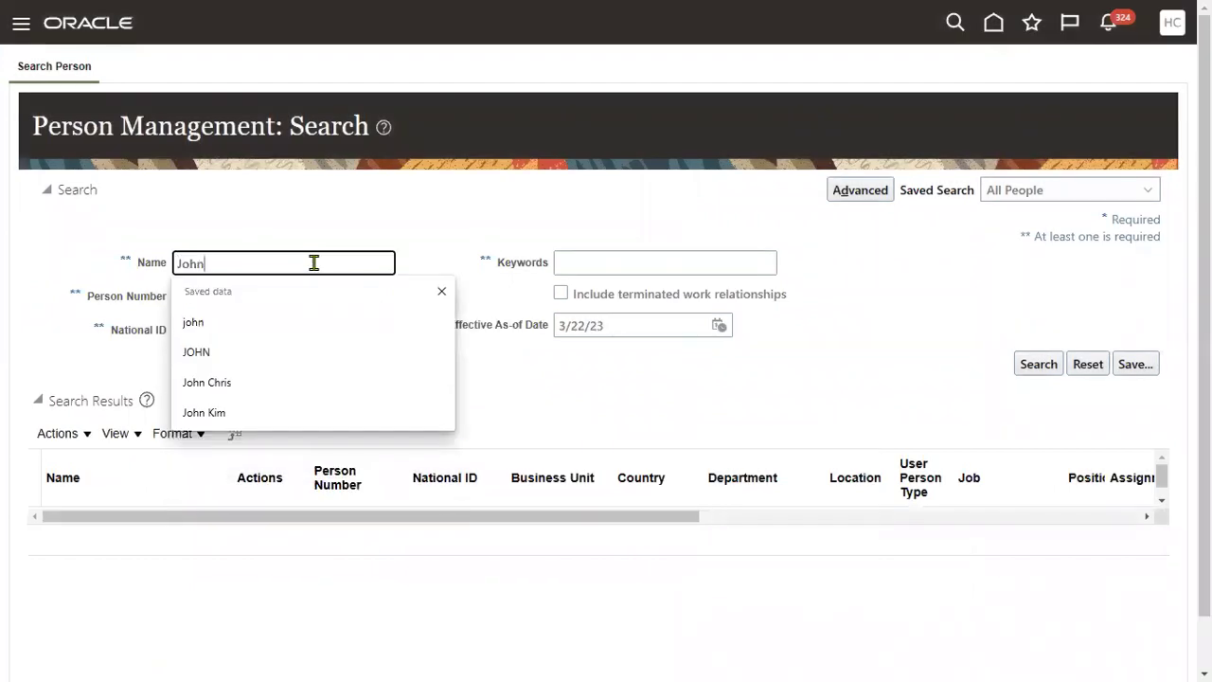
{"action": "left_click", "coordinate": [816, 379]}
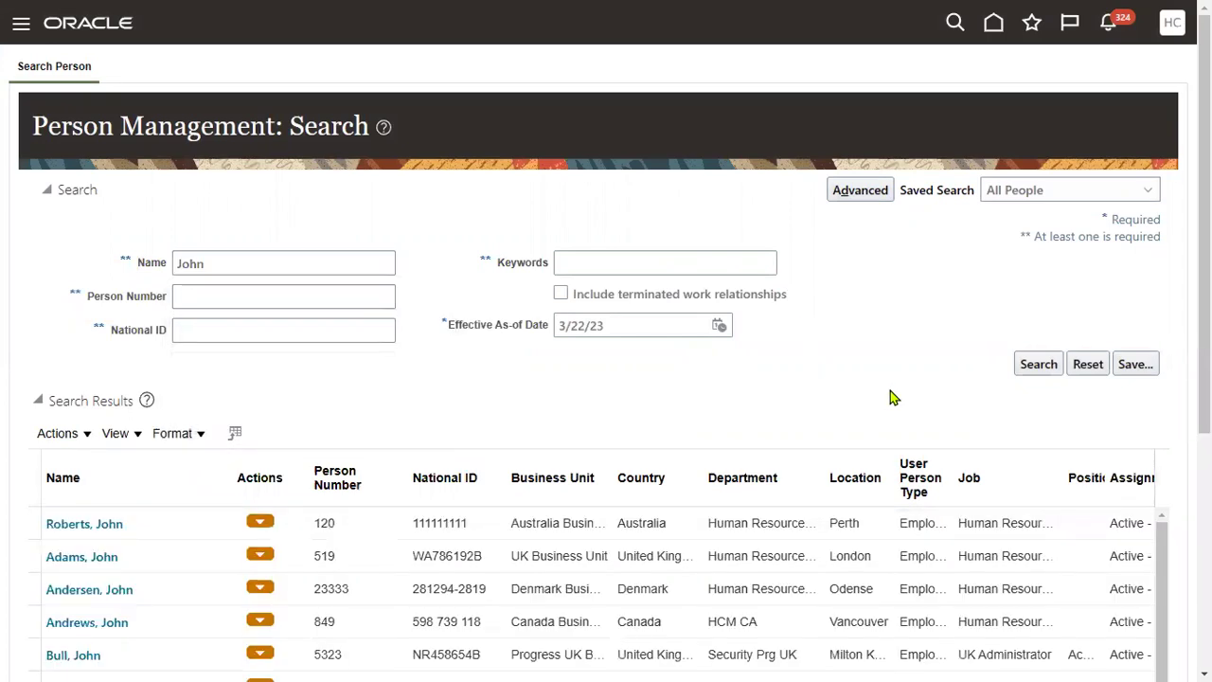
Scroll through the search results to locate the new hire, then return to the Name field
{"action": "scroll", "coordinate": [906, 343], "scroll_direction": "down", "scroll_amount": 3}
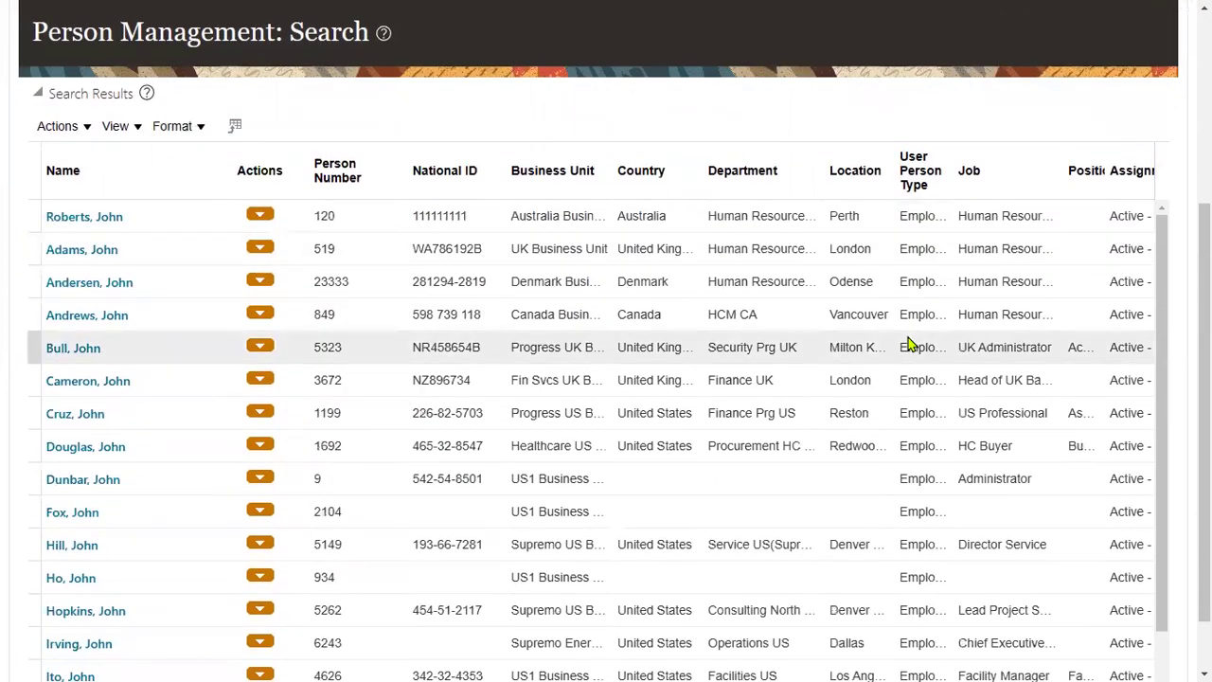
{"action": "scroll", "coordinate": [792, 438], "scroll_direction": "down", "scroll_amount": 1}
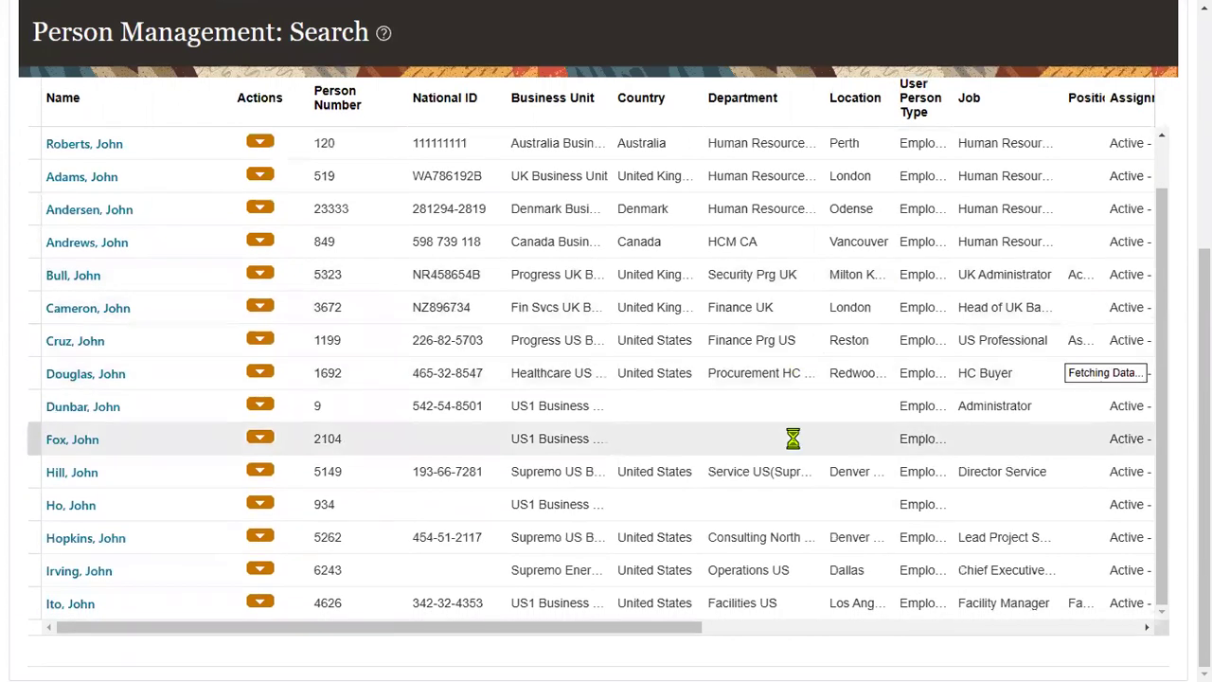
{"action": "scroll", "coordinate": [793, 439], "scroll_direction": "down", "scroll_amount": 1}
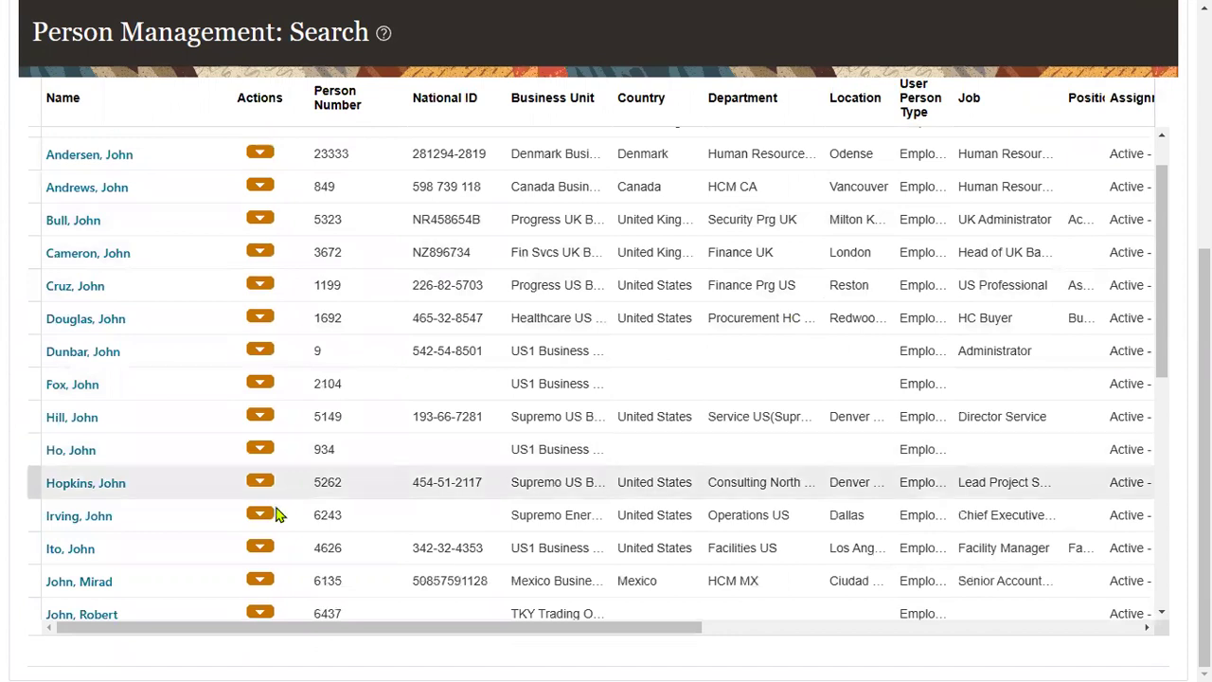
{"action": "scroll", "coordinate": [279, 508], "scroll_direction": "down", "scroll_amount": 3}
{"action": "scroll", "coordinate": [216, 521], "scroll_direction": "down", "scroll_amount": 3}
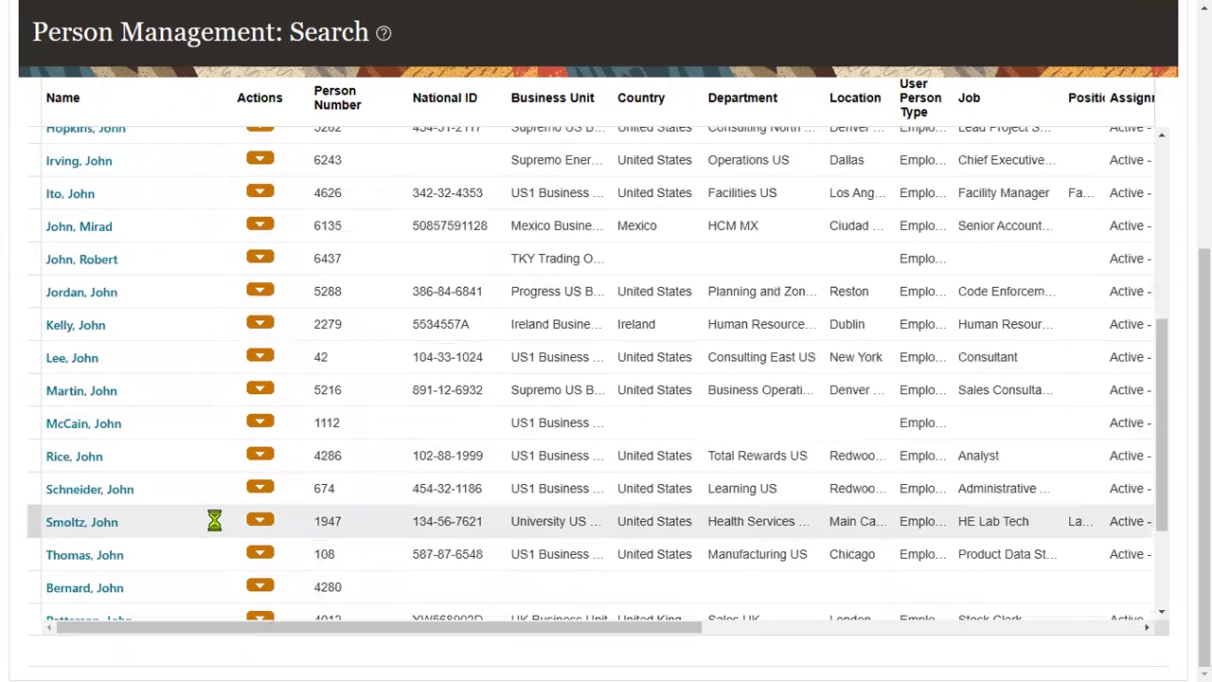
{"action": "scroll", "coordinate": [215, 521], "scroll_direction": "down", "scroll_amount": 3}
{"action": "scroll", "coordinate": [215, 520], "scroll_direction": "down", "scroll_amount": 2}
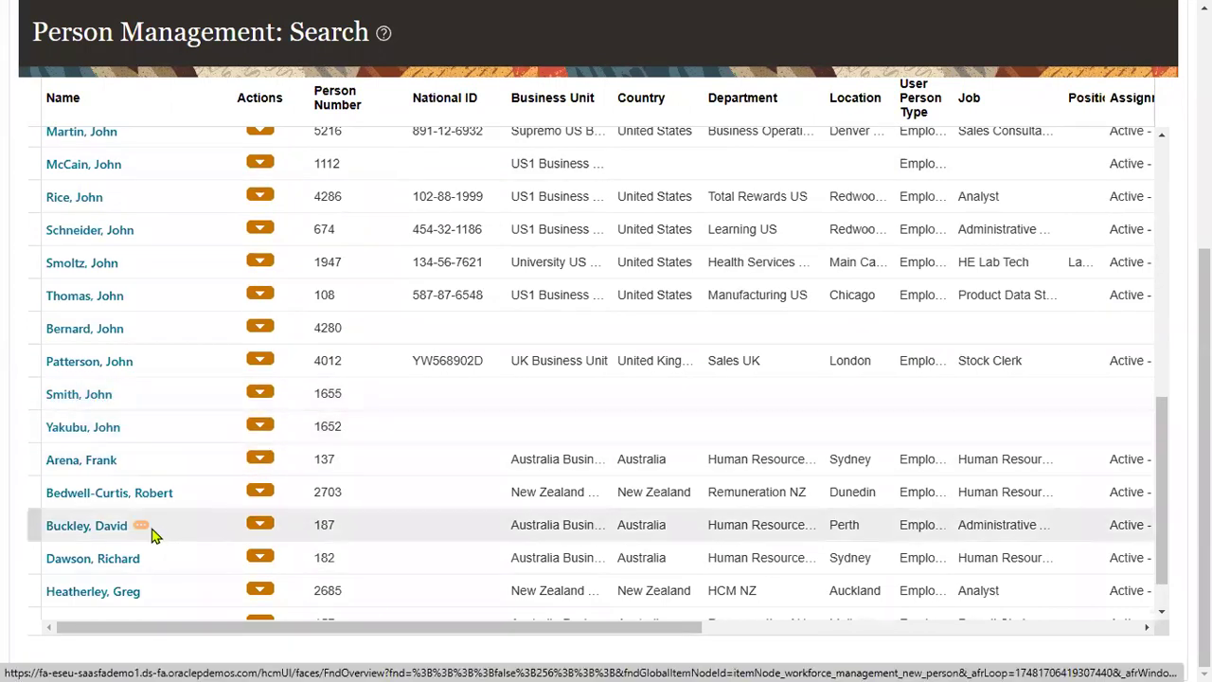
{"action": "scroll", "coordinate": [147, 525], "scroll_direction": "down", "scroll_amount": 1}
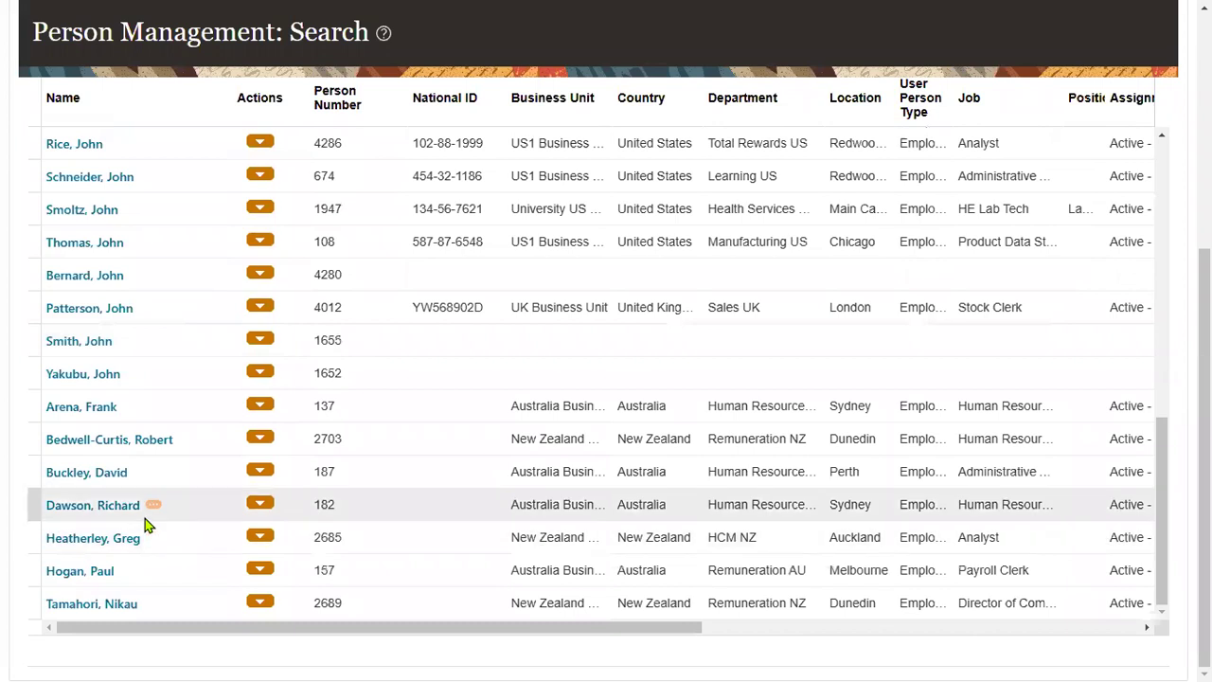
{"action": "scroll", "coordinate": [194, 514], "scroll_direction": "up", "scroll_amount": 6}
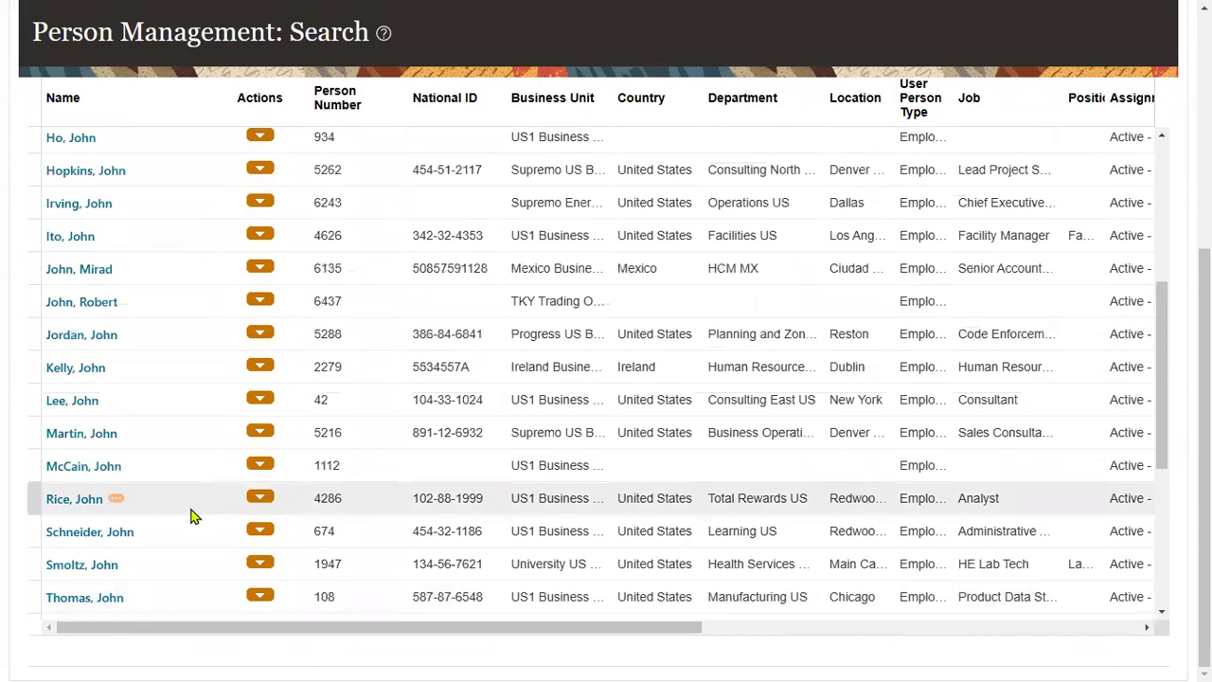
{"action": "scroll", "coordinate": [189, 515], "scroll_direction": "up", "scroll_amount": 8}
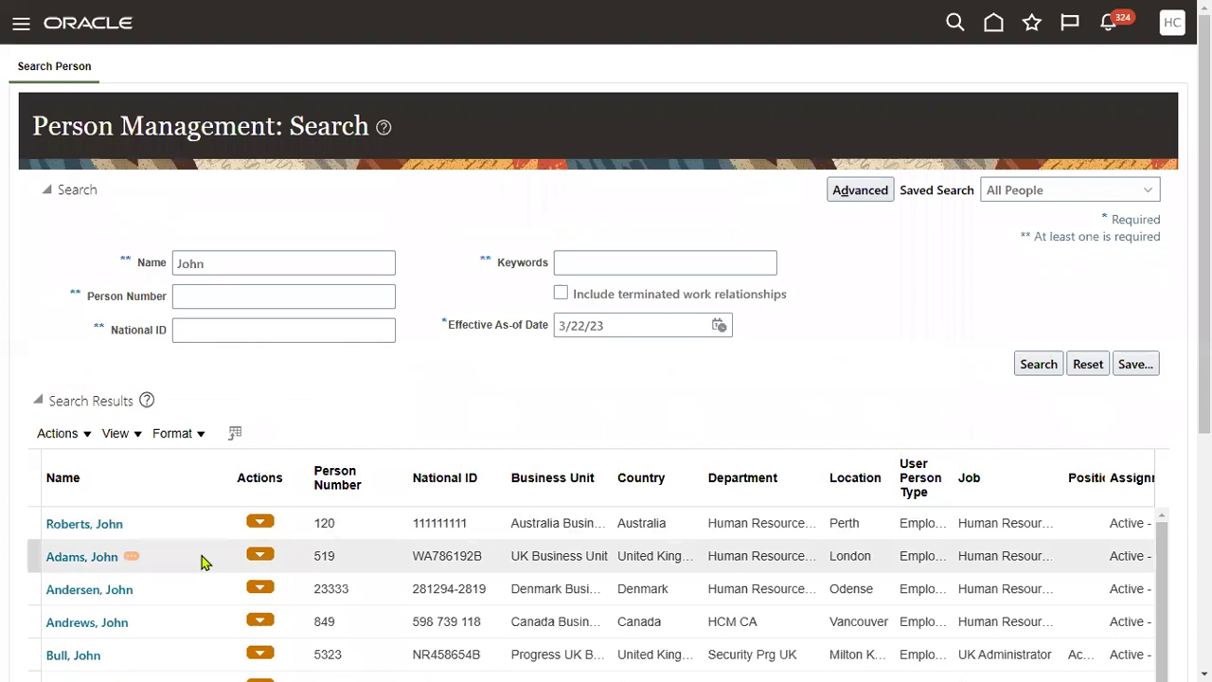
{"action": "scroll", "coordinate": [201, 561], "scroll_direction": "up", "scroll_amount": 5}
{"action": "scroll", "coordinate": [379, 217], "scroll_direction": "down", "scroll_amount": 2}
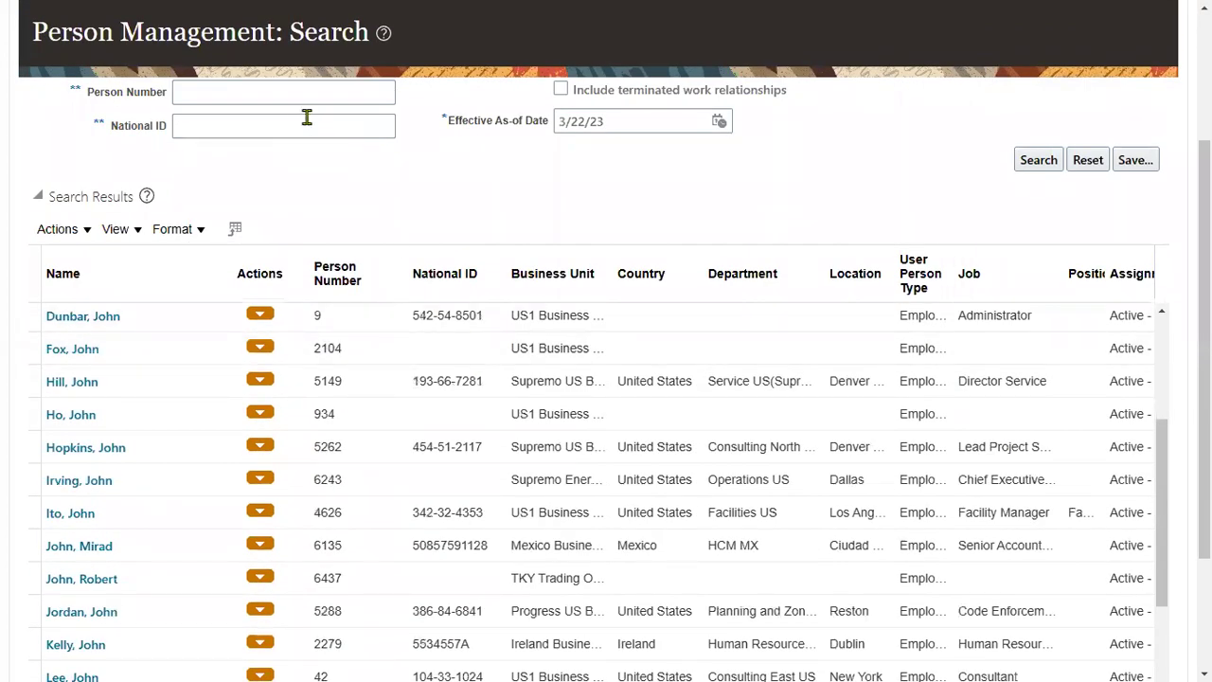
{"action": "scroll", "coordinate": [627, 124], "scroll_direction": "up", "scroll_amount": 2}
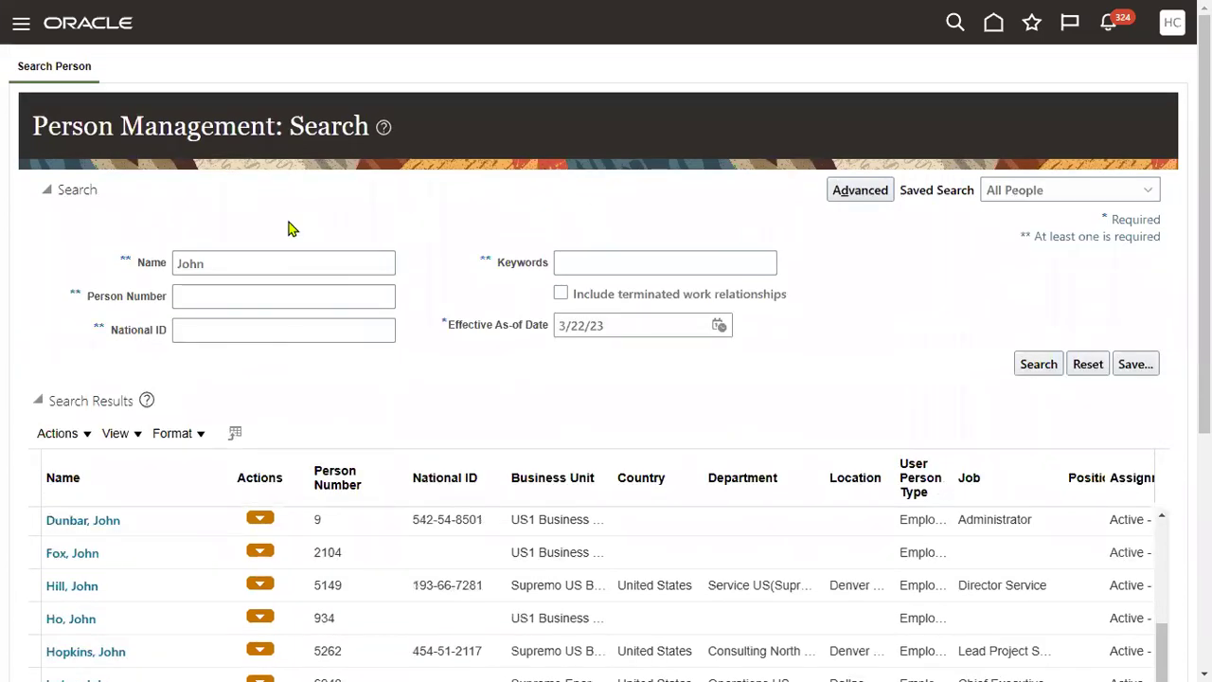
{"action": "left_click", "coordinate": [258, 263]}
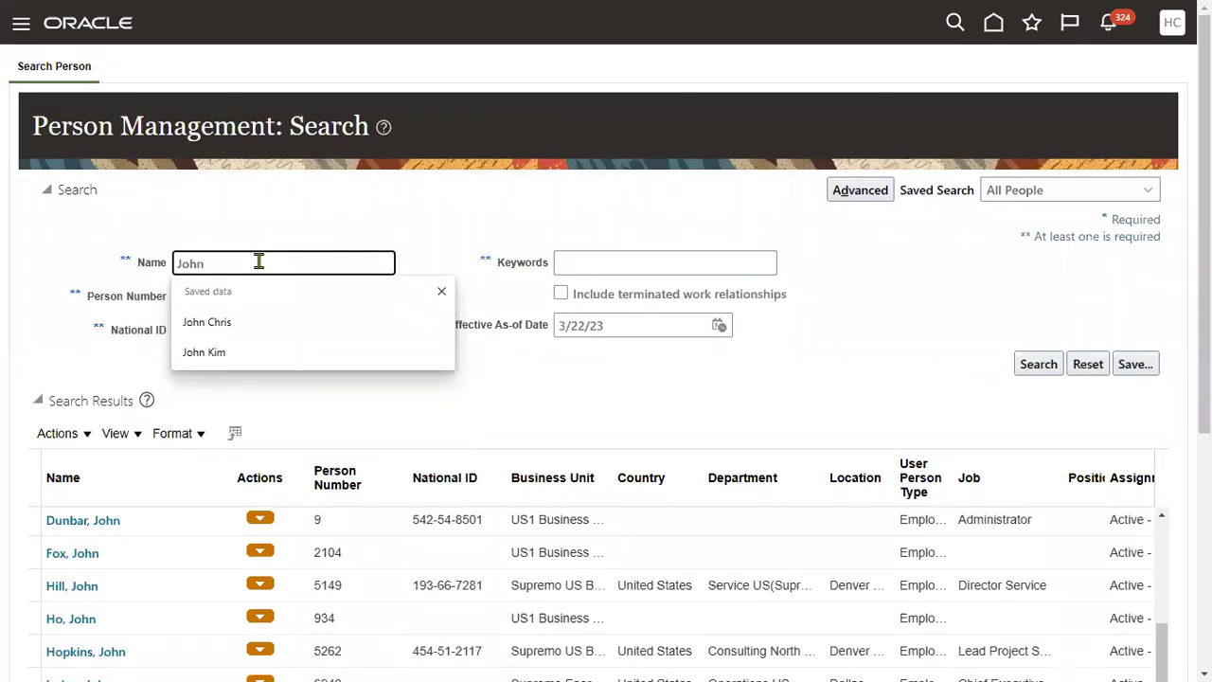
{"action": "key", "text": "ctrl+a"}
{"action": "type", "text": "Smith"}
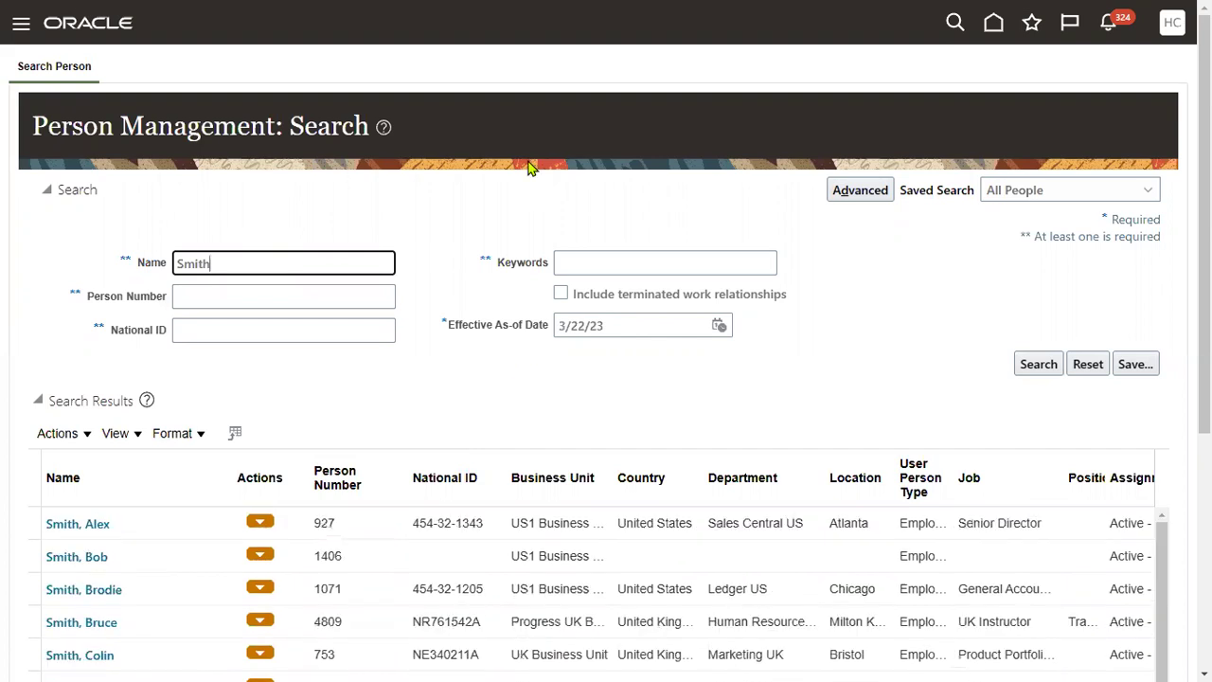
{"action": "scroll", "coordinate": [435, 403], "scroll_direction": "down", "scroll_amount": 3}
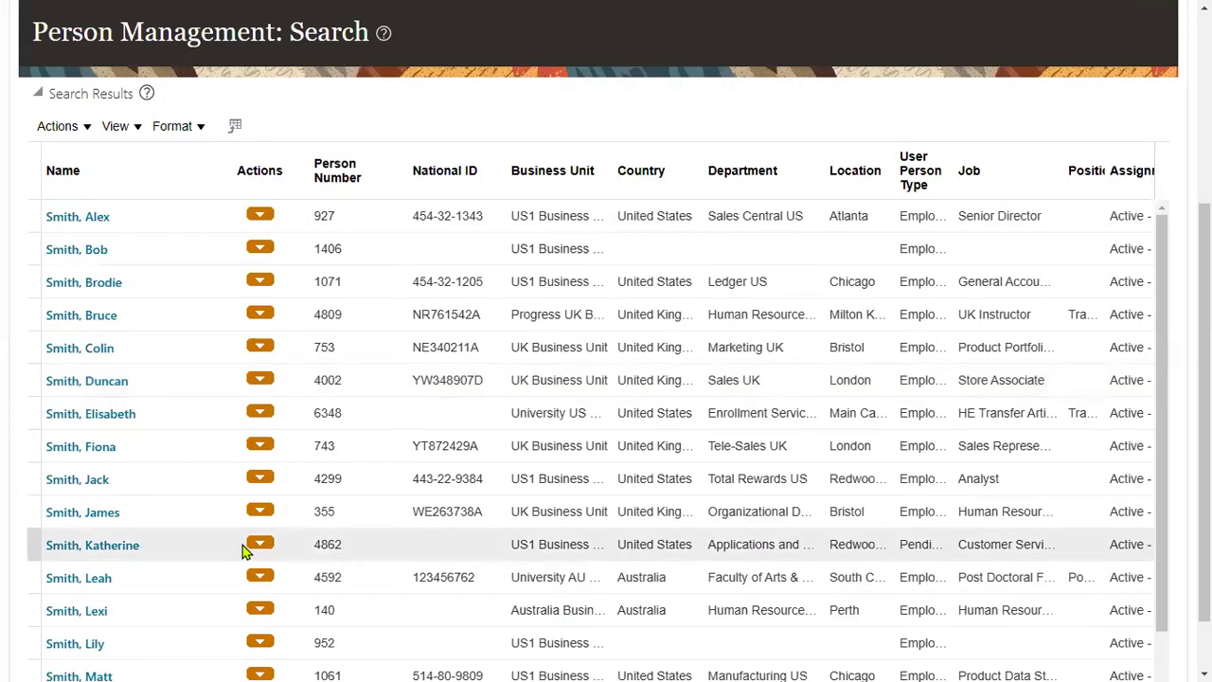
{"action": "scroll", "coordinate": [241, 549], "scroll_direction": "down", "scroll_amount": 2}
{"action": "scroll", "coordinate": [265, 577], "scroll_direction": "down", "scroll_amount": 2}
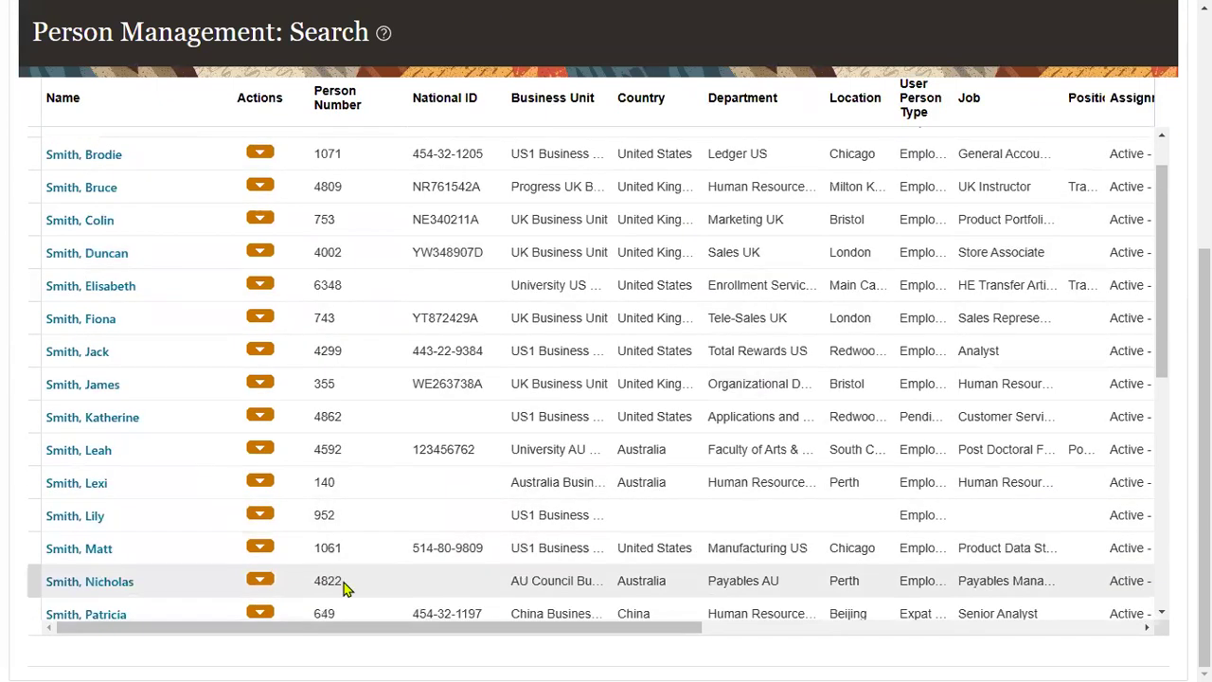
{"action": "scroll", "coordinate": [274, 568], "scroll_direction": "down", "scroll_amount": 5}
{"action": "scroll", "coordinate": [213, 563], "scroll_direction": "down", "scroll_amount": 5}
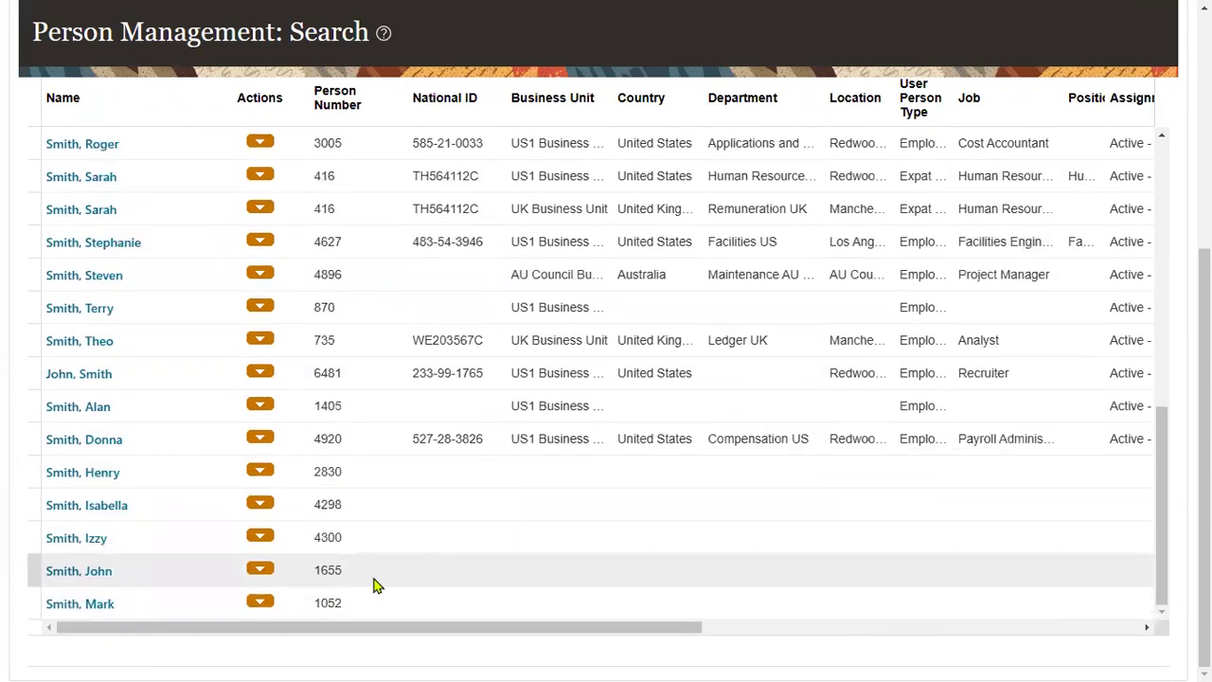
{"action": "left_click", "coordinate": [79, 379]}
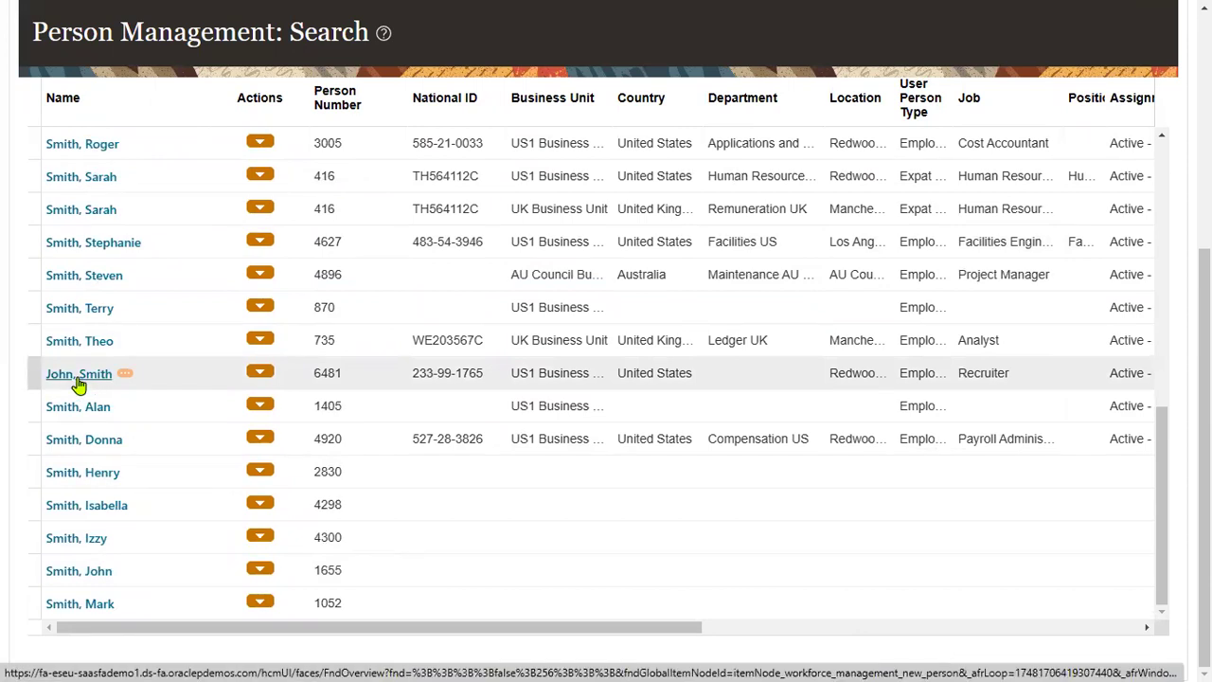
{"action": "double_click", "coordinate": [327, 373]}
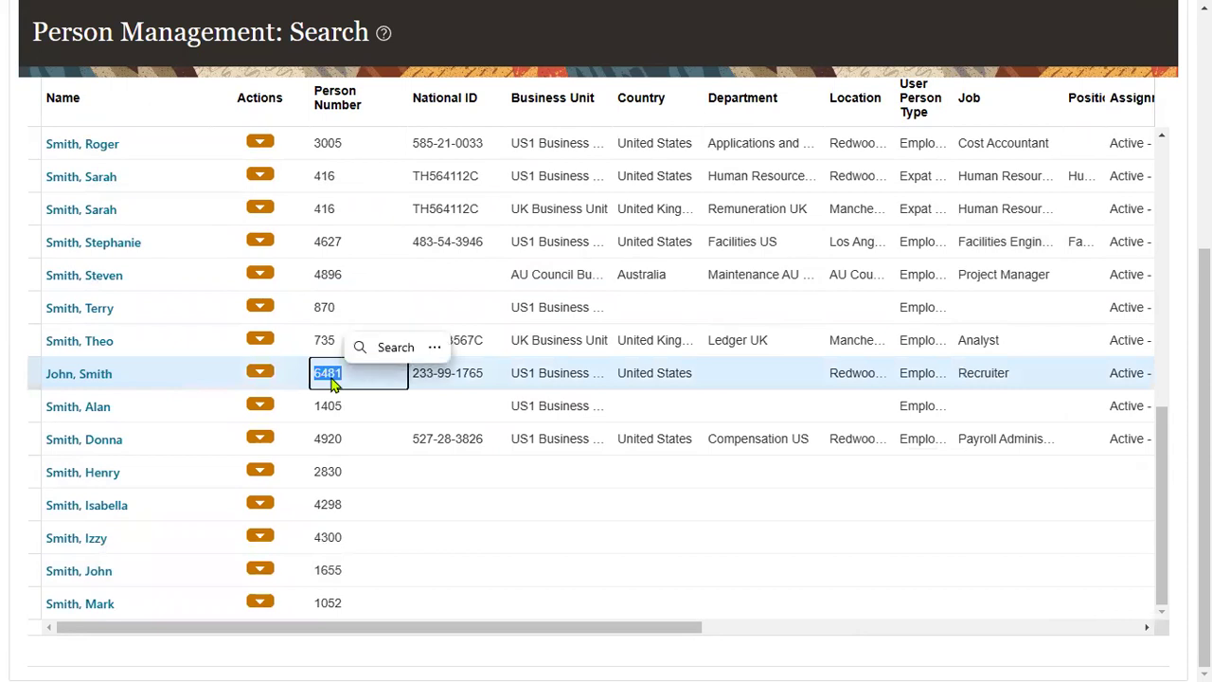
{"action": "scroll", "coordinate": [606, 379], "scroll_direction": "up", "scroll_amount": 4}
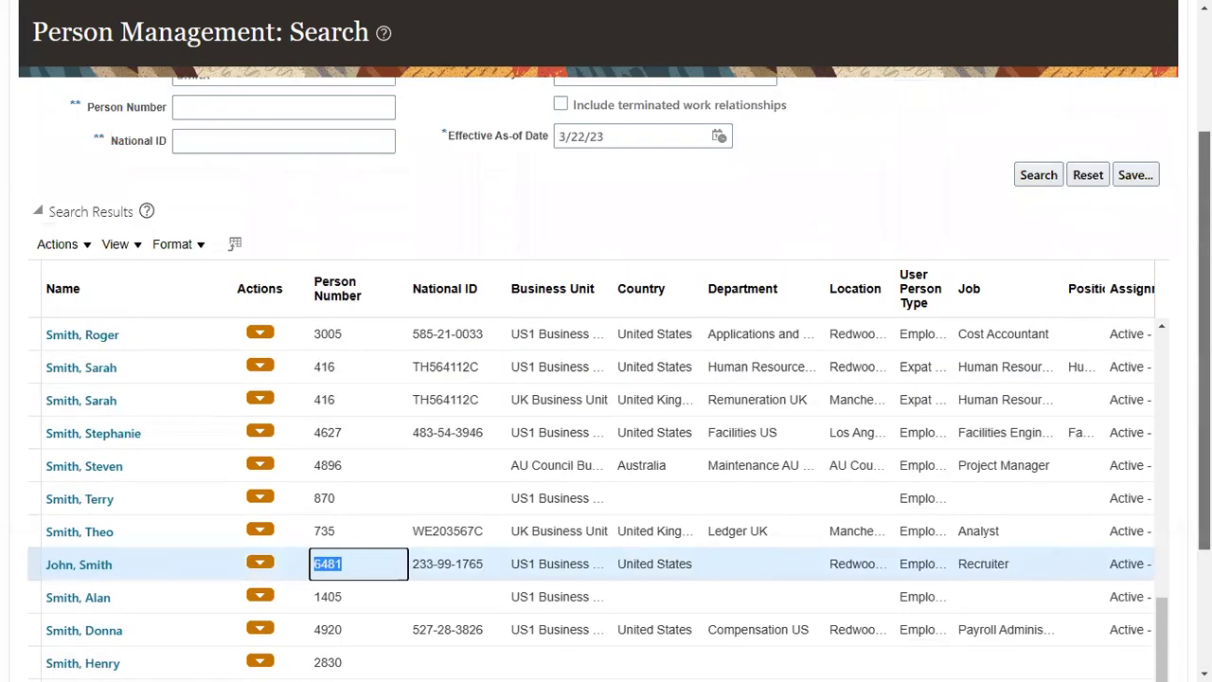
{"action": "scroll", "coordinate": [342, 259], "scroll_direction": "up", "scroll_amount": 1}
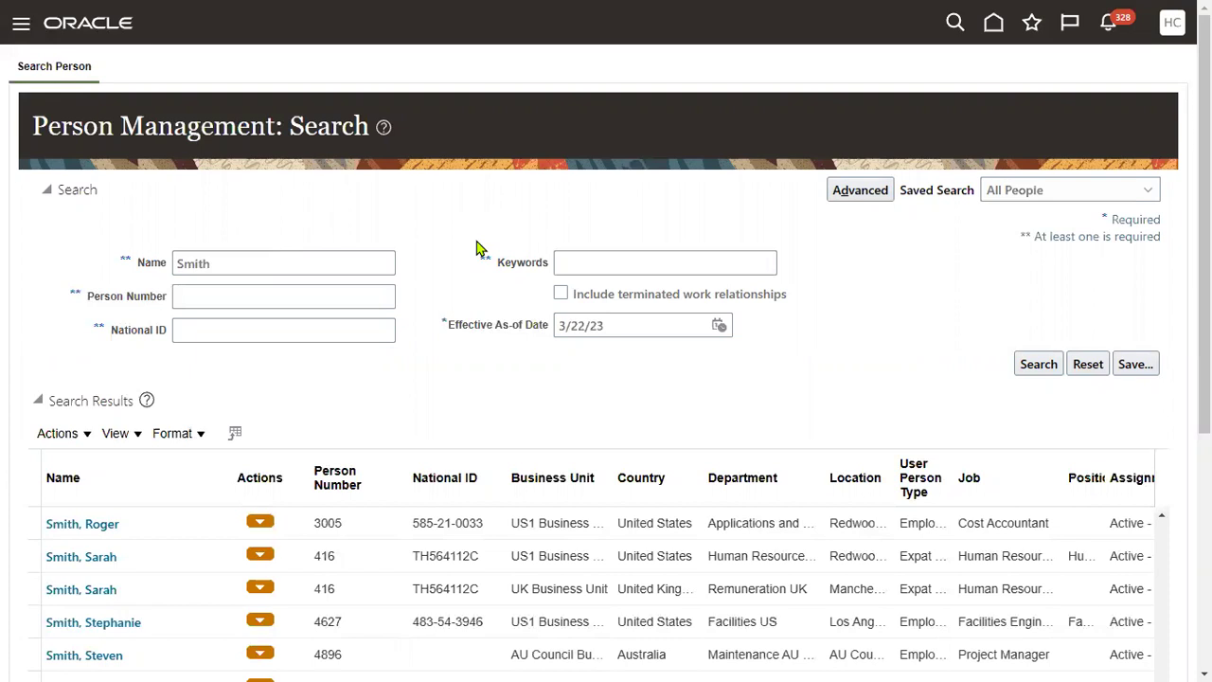
Open Tools > Reports and Analytics and browse the catalog of report folders
{"action": "left_click", "coordinate": [19, 25]}
{"action": "scroll", "coordinate": [496, 527], "scroll_direction": "down", "scroll_amount": 10}
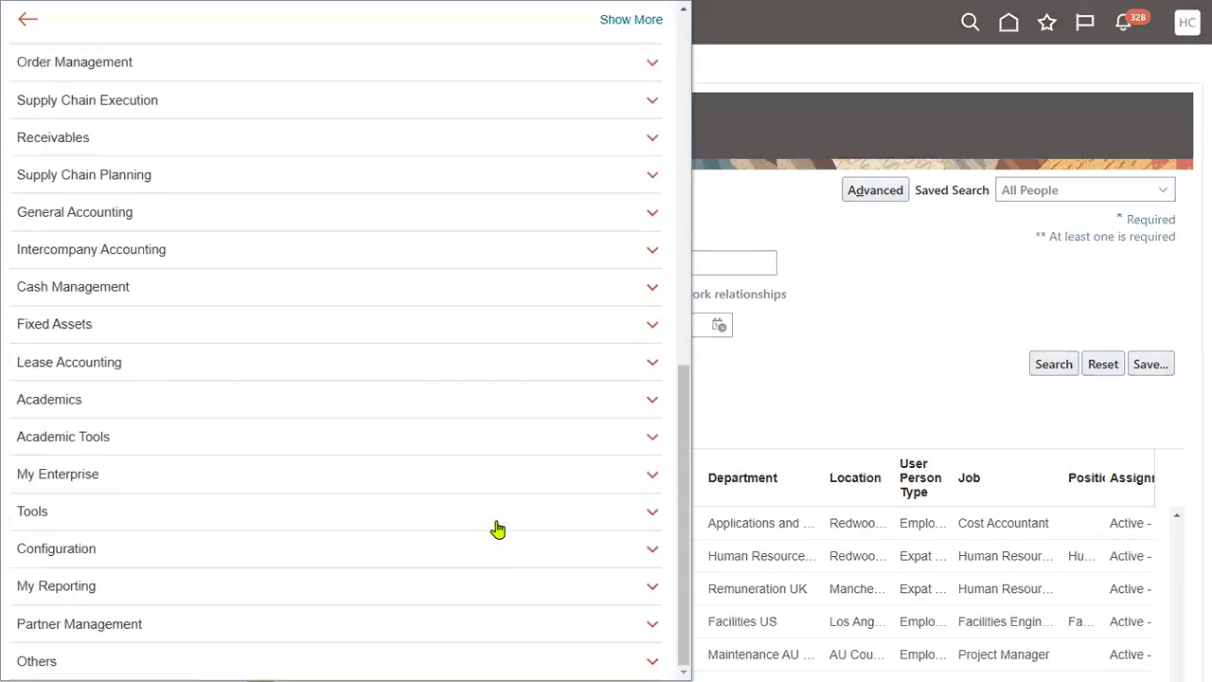
{"action": "left_click", "coordinate": [488, 519]}
{"action": "scroll", "coordinate": [487, 521], "scroll_direction": "down", "scroll_amount": 2}
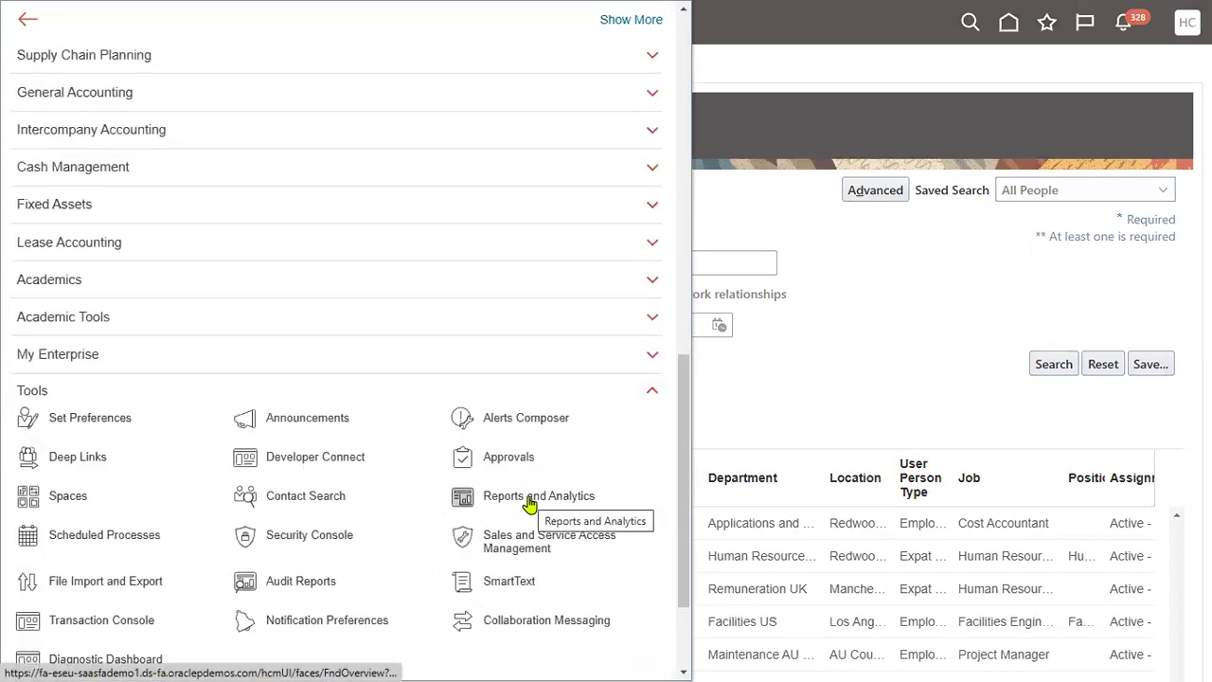
{"action": "left_click", "coordinate": [529, 500]}
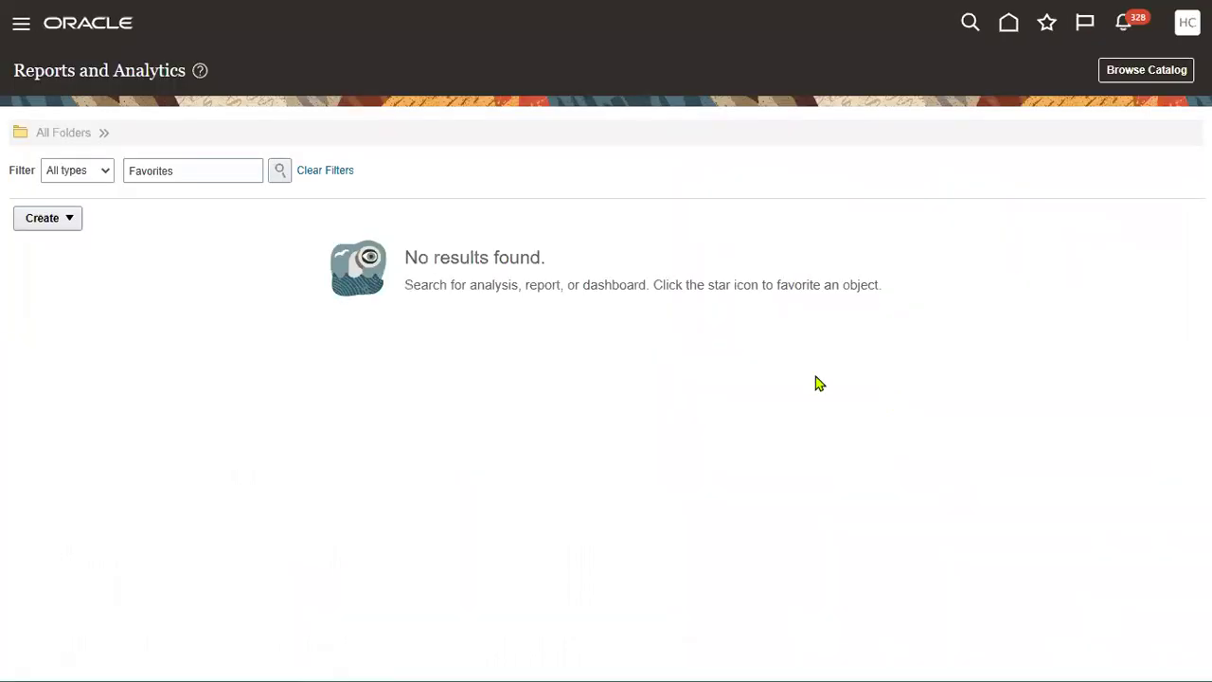
{"action": "left_click", "coordinate": [1134, 72]}
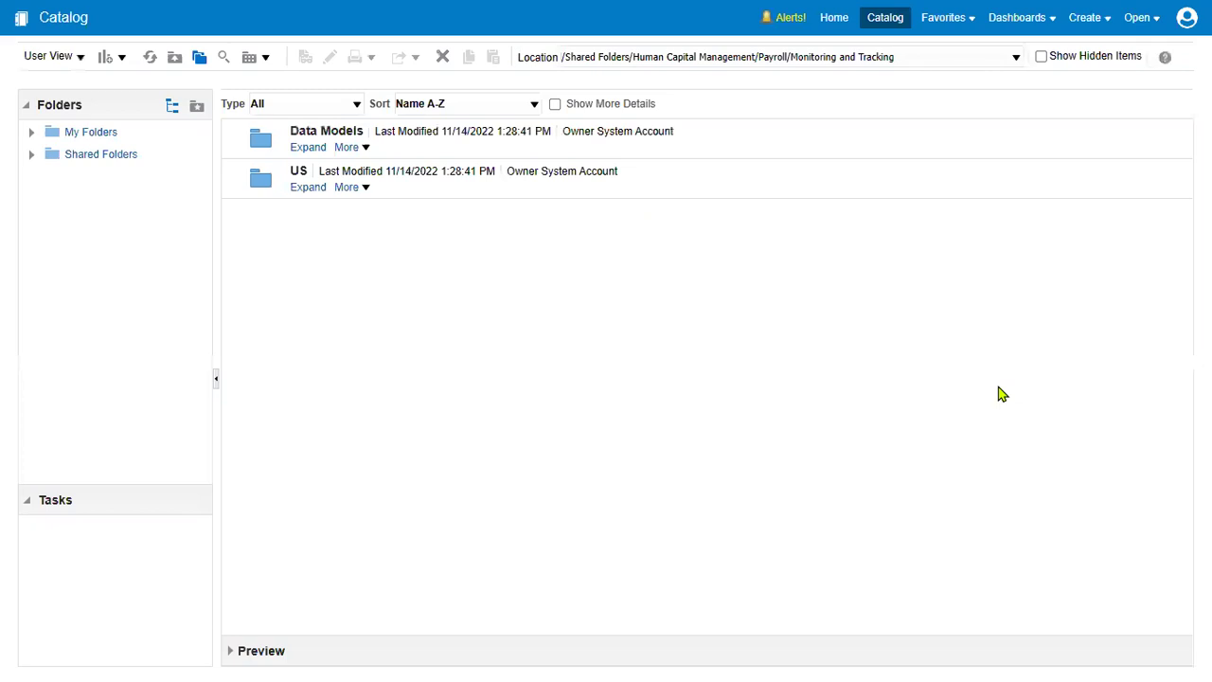
Choose Create > Data Model from the catalog
{"action": "left_click", "coordinate": [1091, 22]}
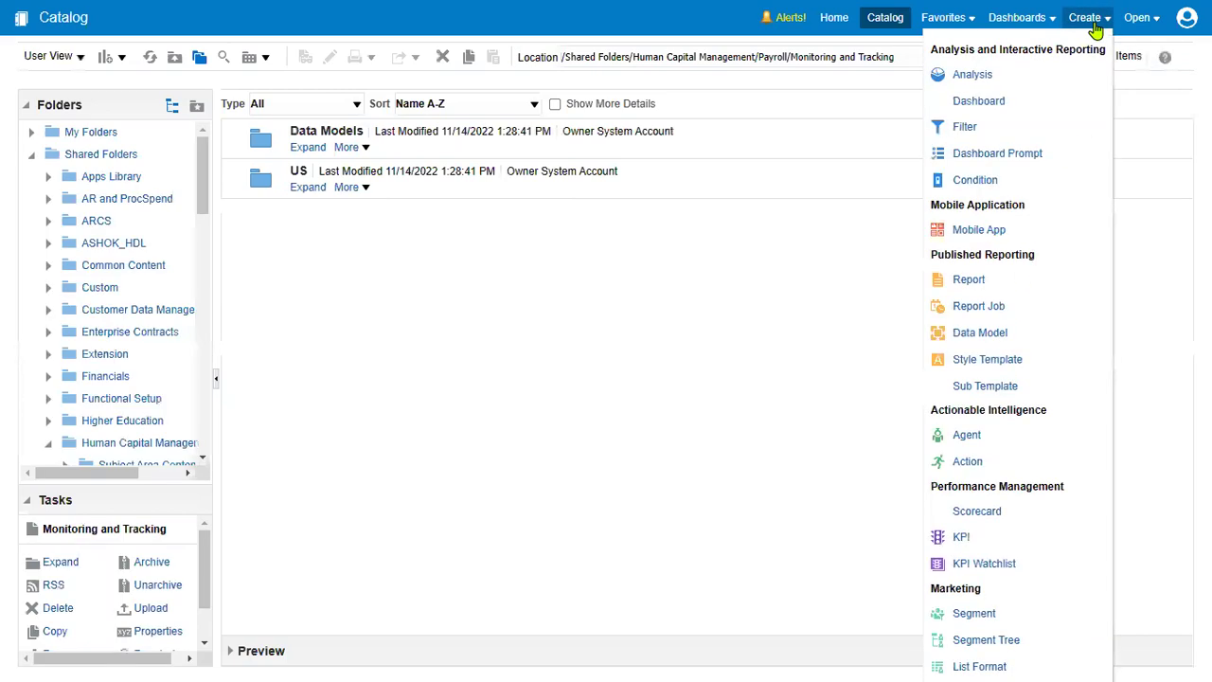
{"action": "left_click", "coordinate": [991, 336]}
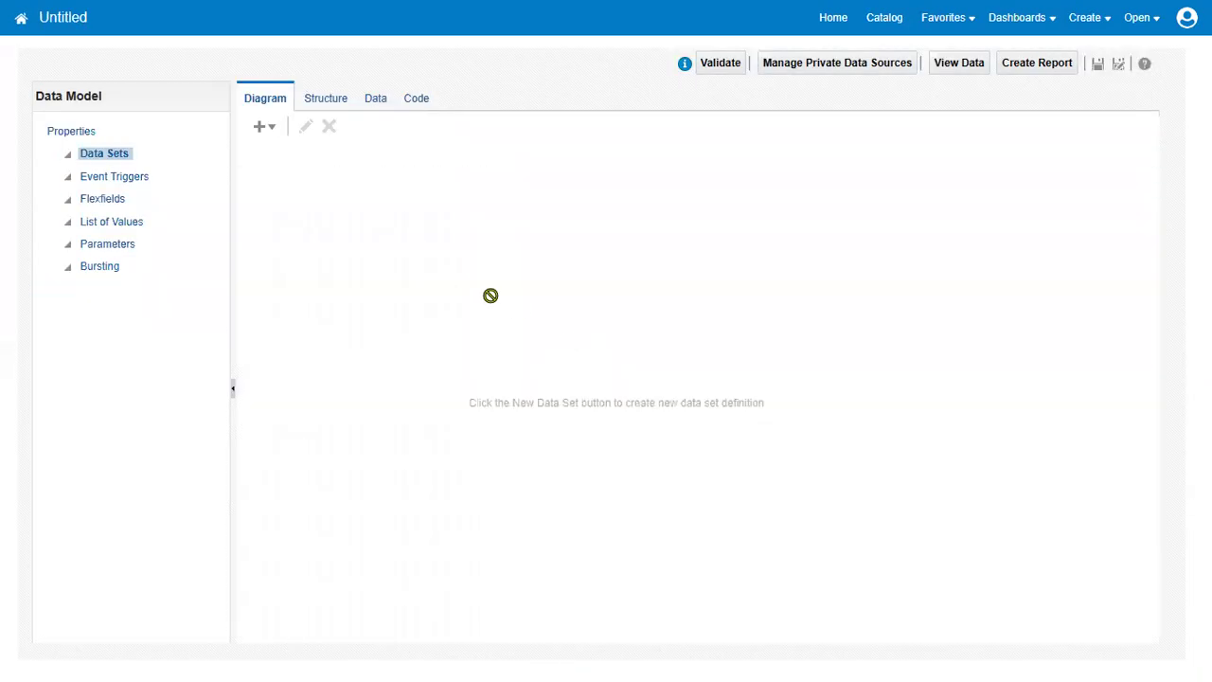
Create a SQL Query data set named RTL_BI_REPORT using the ApplicationDB_FSCM data source
{"action": "left_click", "coordinate": [269, 128]}
{"action": "left_click", "coordinate": [277, 150]}
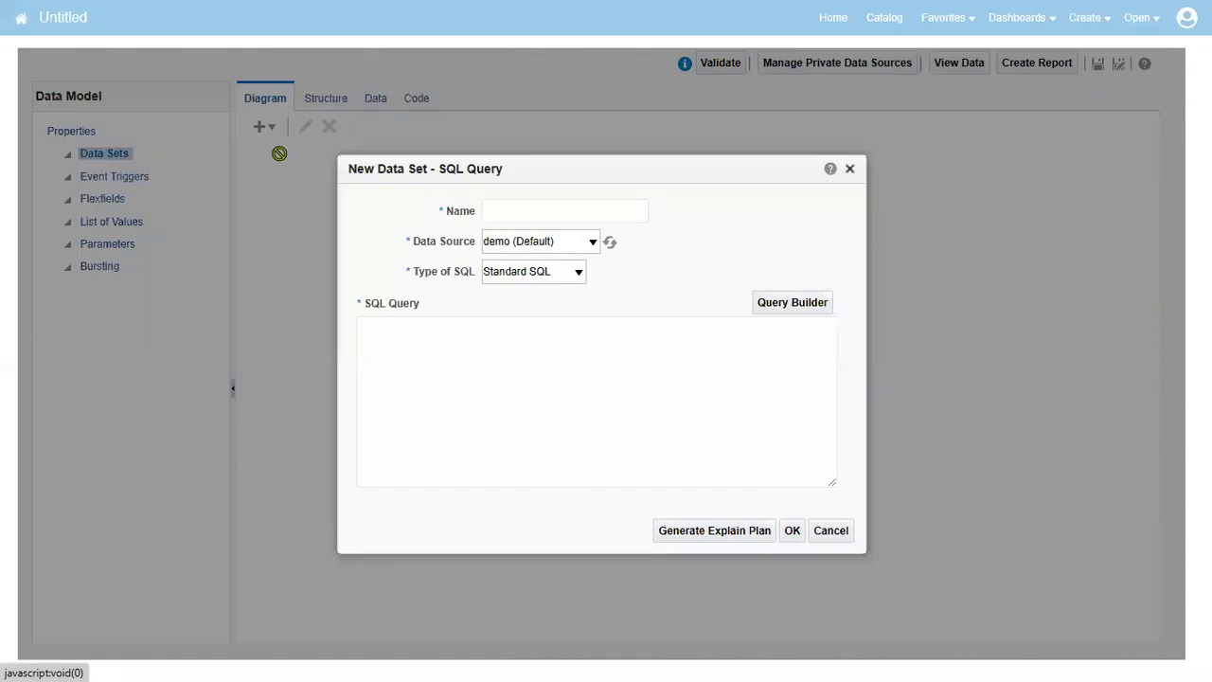
{"action": "left_click", "coordinate": [557, 213]}
{"action": "left_click", "coordinate": [556, 266]}
{"action": "left_click", "coordinate": [571, 245]}
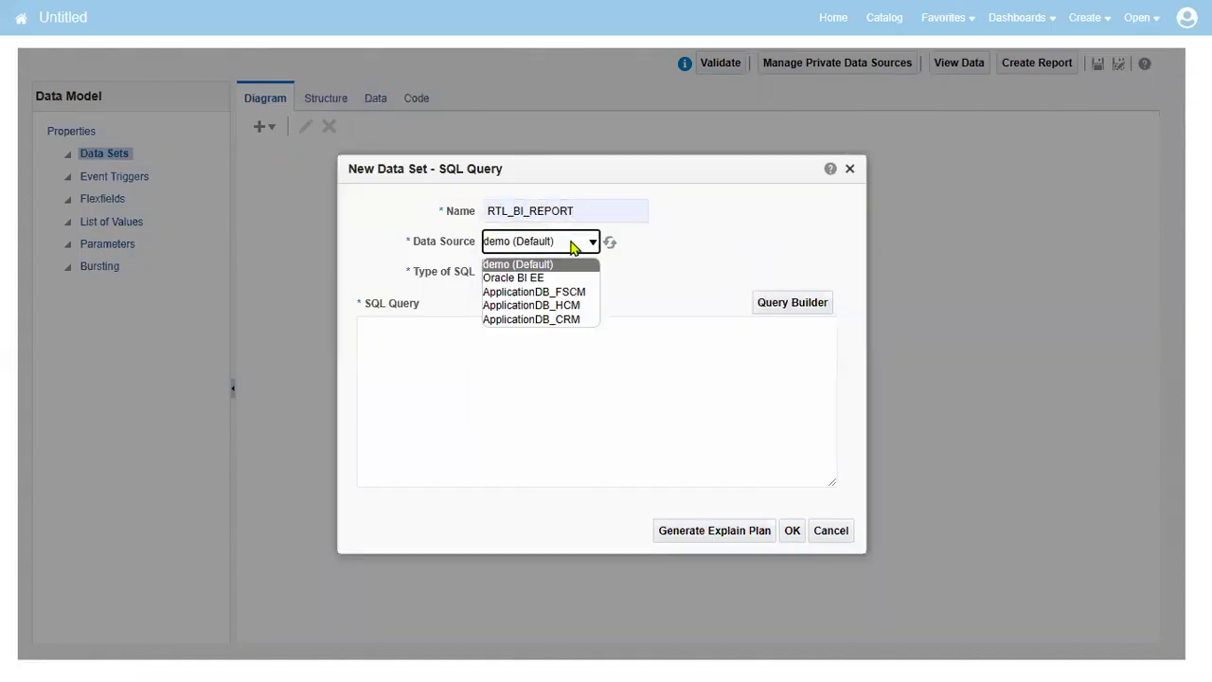
{"action": "left_click", "coordinate": [570, 292]}
Write a query from PER_ALL_PEOPLE_F PPF filtered on PPF.PERSON_NUMBER = '6481'
{"action": "left_click", "coordinate": [577, 356]}
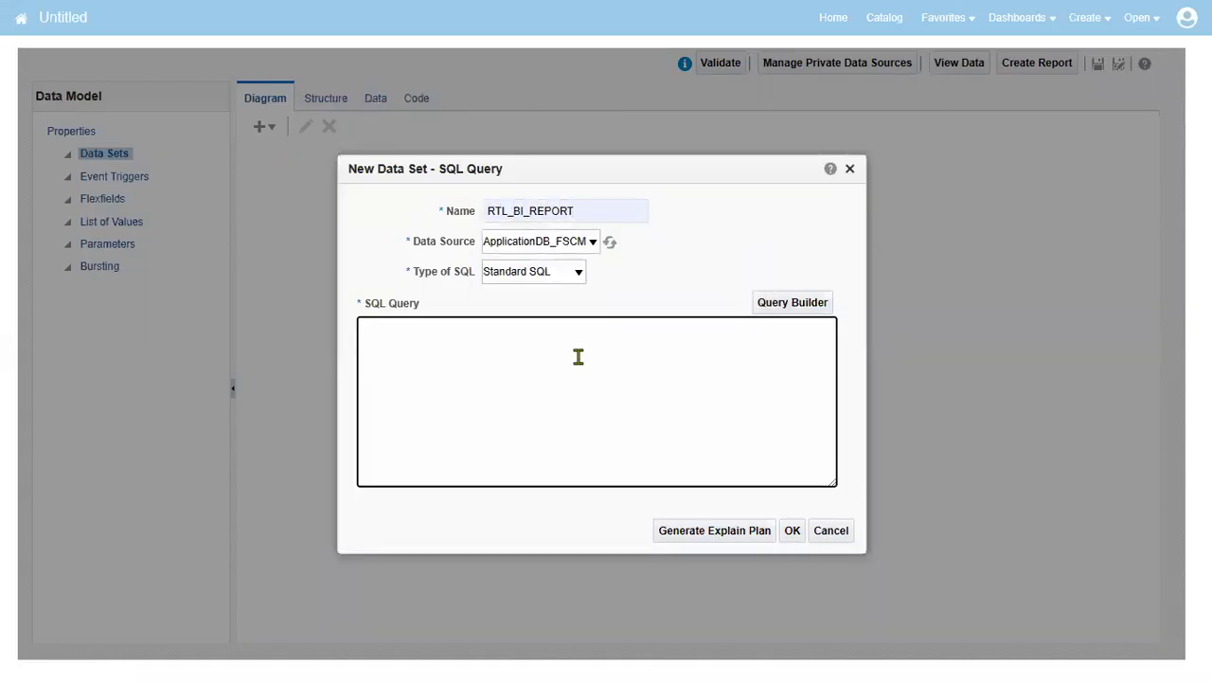
{"action": "type", "text": "SELECT * FROM PER_ALL_PEO-P"}
{"action": "key", "text": "BackSpace"}
{"action": "type", "text": "PLE_F  PF"}
{"action": "type", "text": "F"}
{"action": "key", "text": "Return"}
{"action": "type", "text": "WHERE PP"}
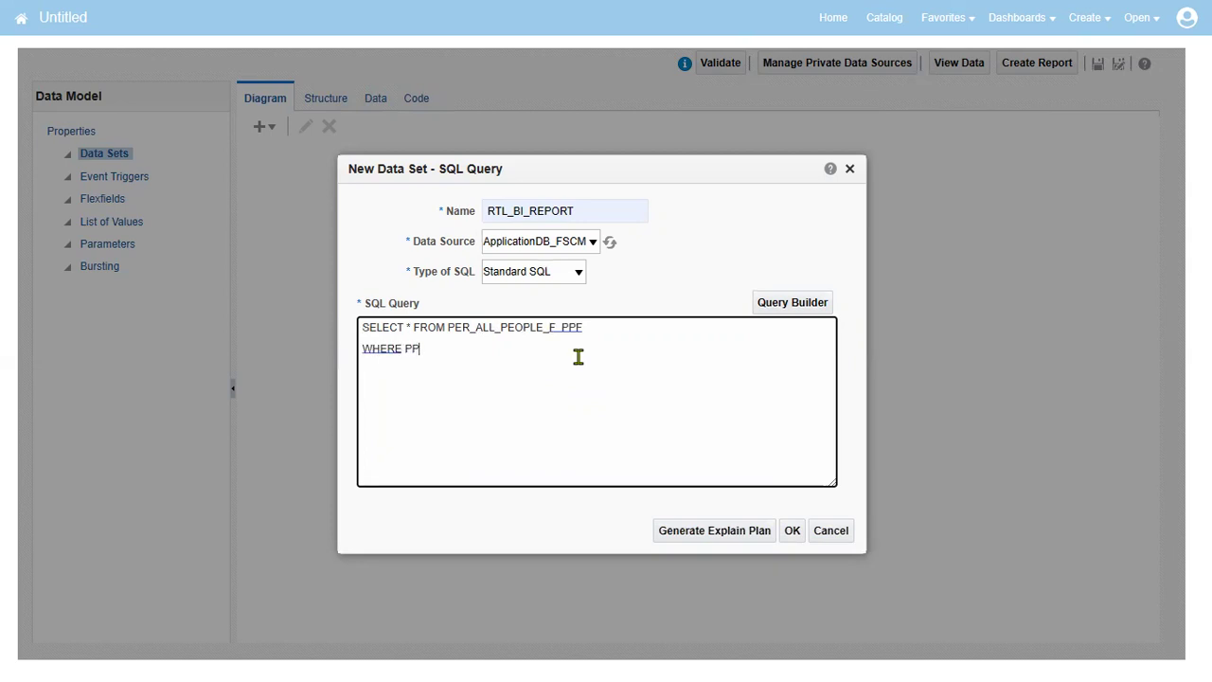
{"action": "type", "text": "F.PERSON_NUMBER =-"}
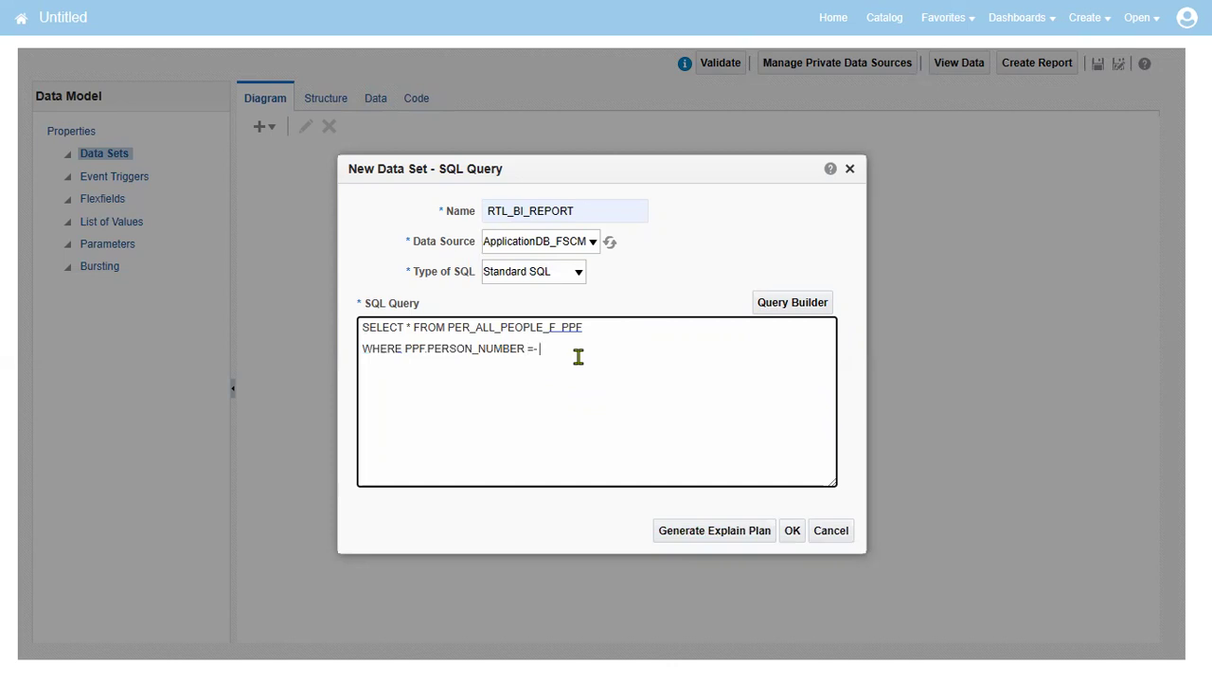
{"action": "type", "text": "'6481"}
Replace SELECT * with PPF.PERSON_ID and PPF.PERSON_NUMBER and save the data set
{"action": "double_click", "coordinate": [408, 327]}
{"action": "key", "text": "Return"}
{"action": "key", "text": "Return"}
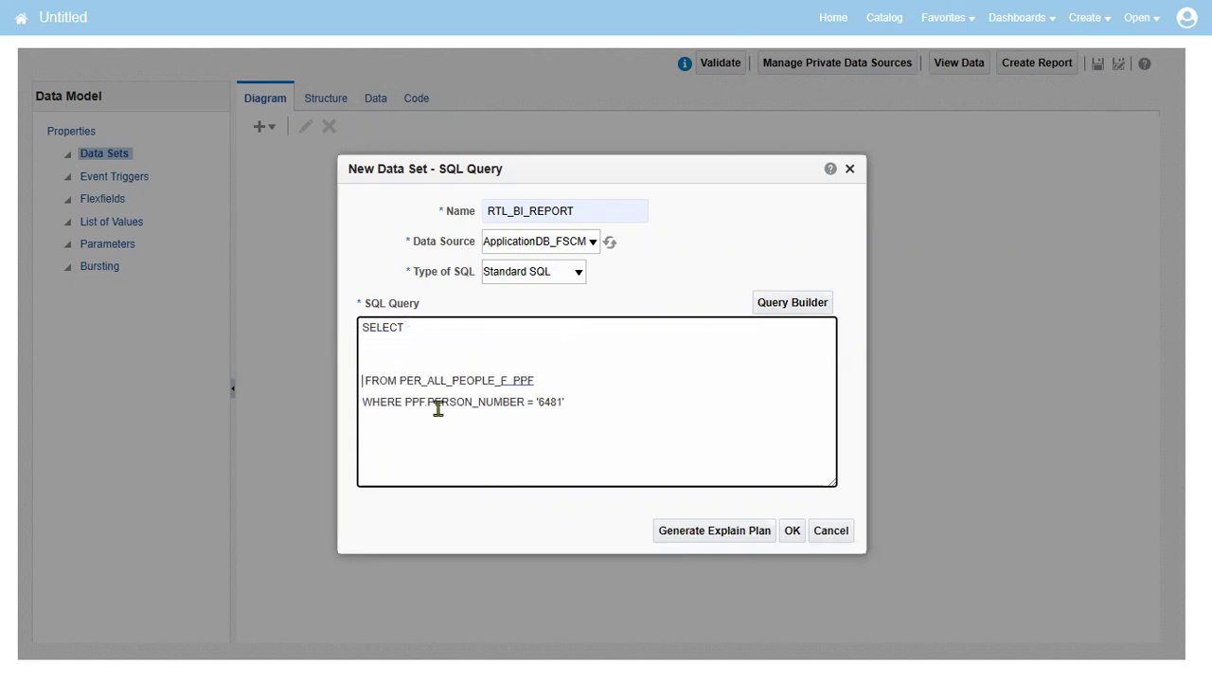
{"action": "type", "text": "PPF.PERSON_ID"}
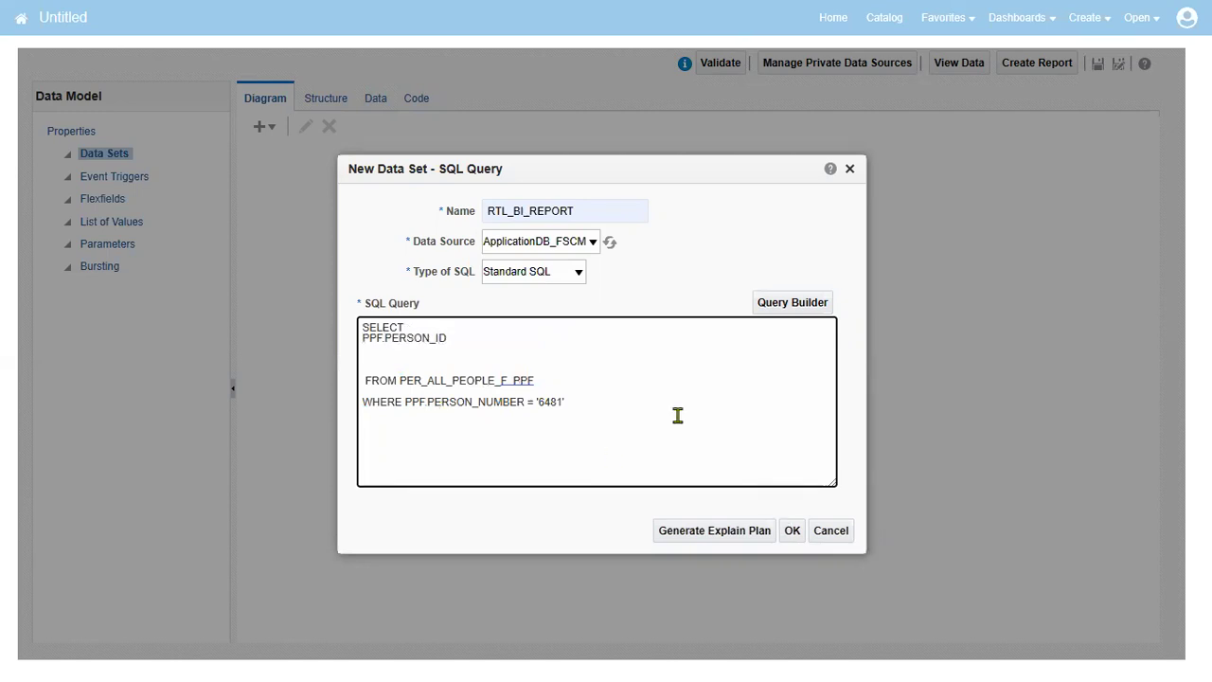
{"action": "type", "text": ","}
{"action": "key", "text": "Return"}
{"action": "type", "text": "PERS"}
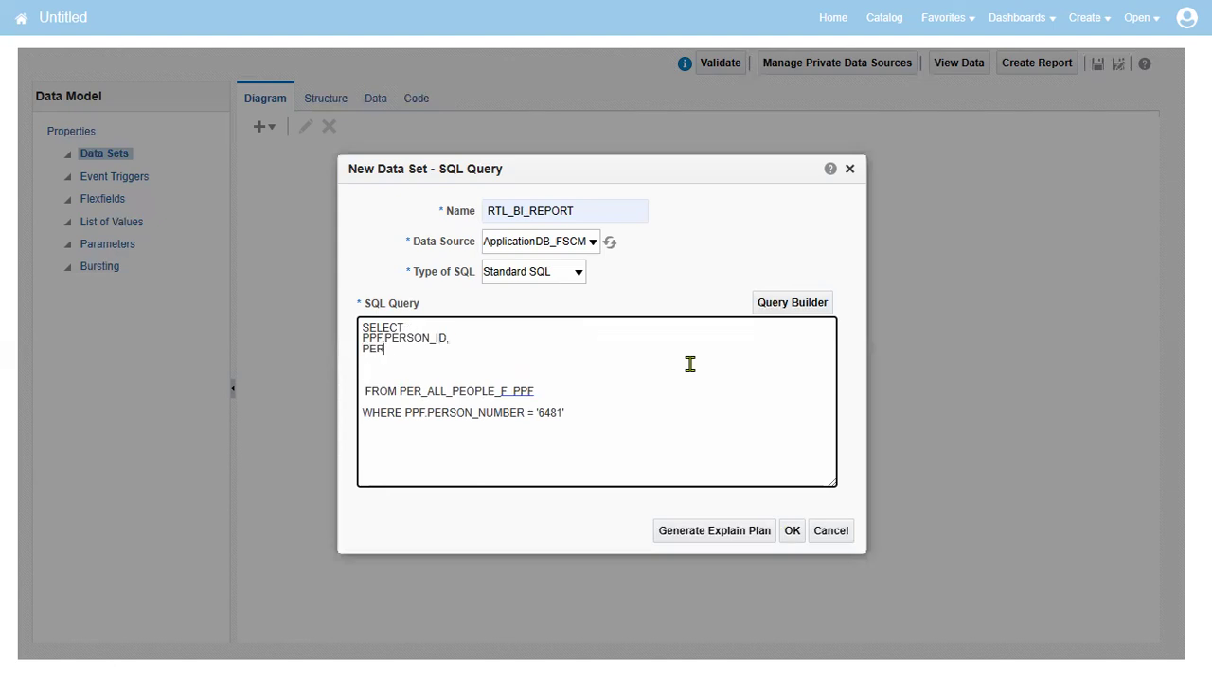
{"action": "key", "text": "BackSpace"}
{"action": "key", "text": "BackSpace"}
{"action": "type", "text": "PPF.PERSON_NUMBER"}
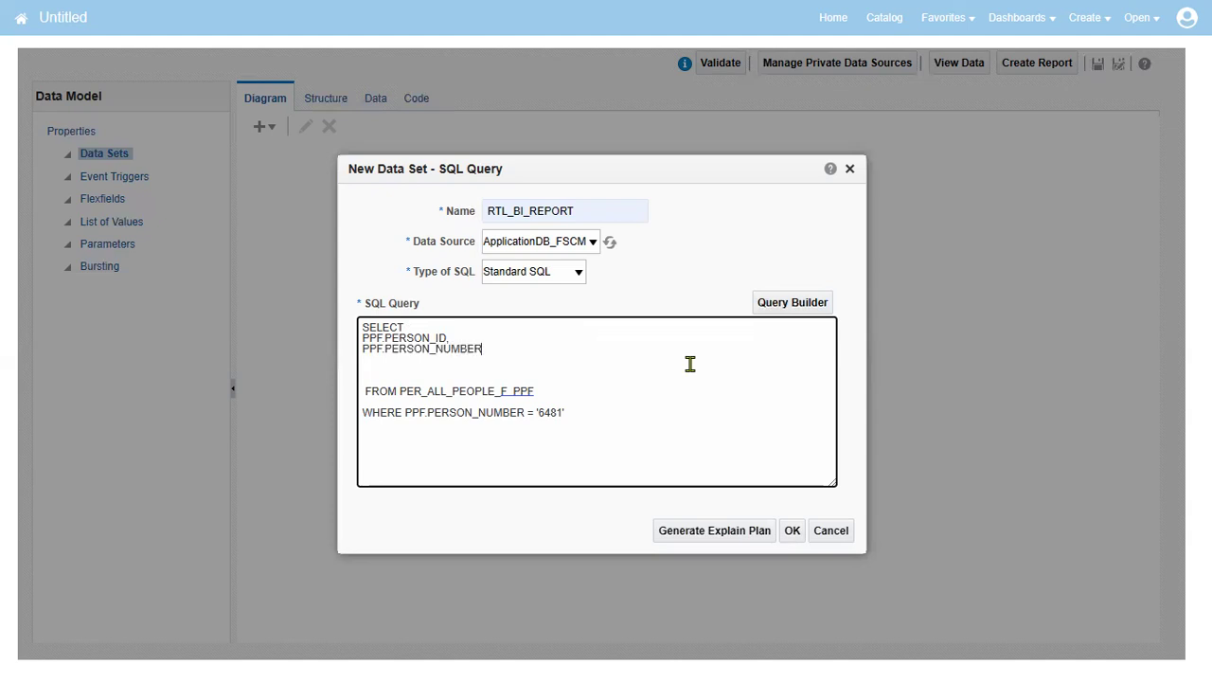
{"action": "left_click", "coordinate": [792, 530]}
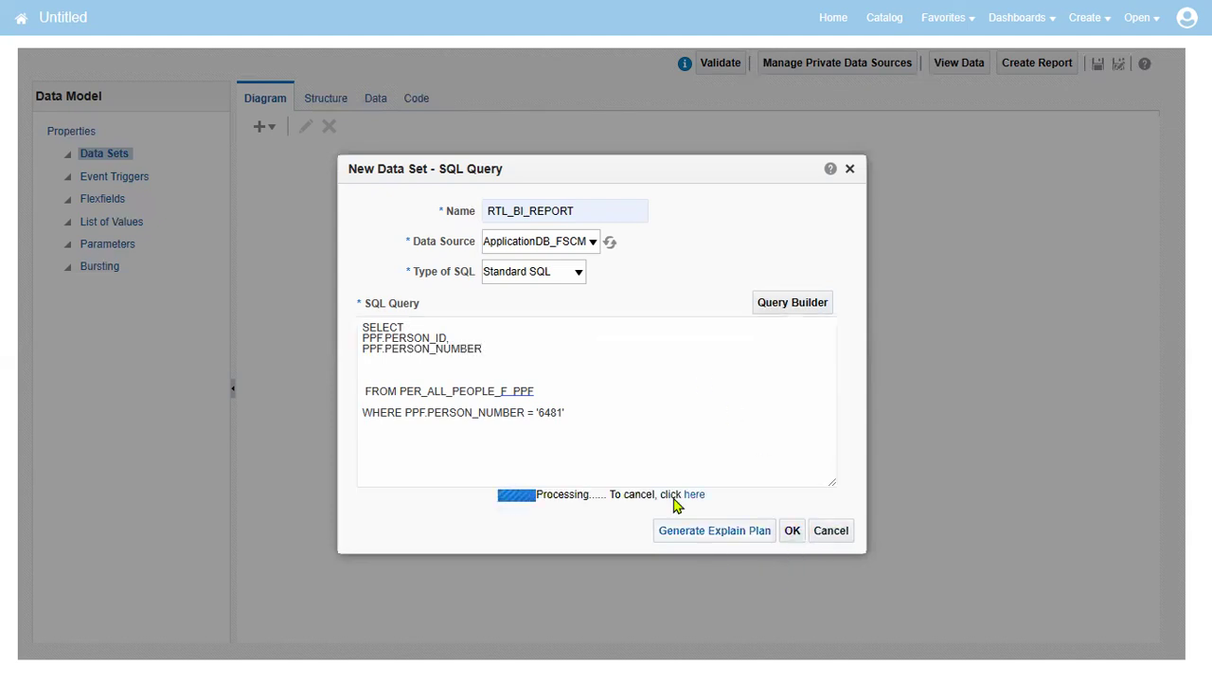
Preview RTL_BI_REPORT as a table, checking the single PERSON_ID and PERSON_NUMBER 6481 row
{"action": "left_click", "coordinate": [375, 112]}
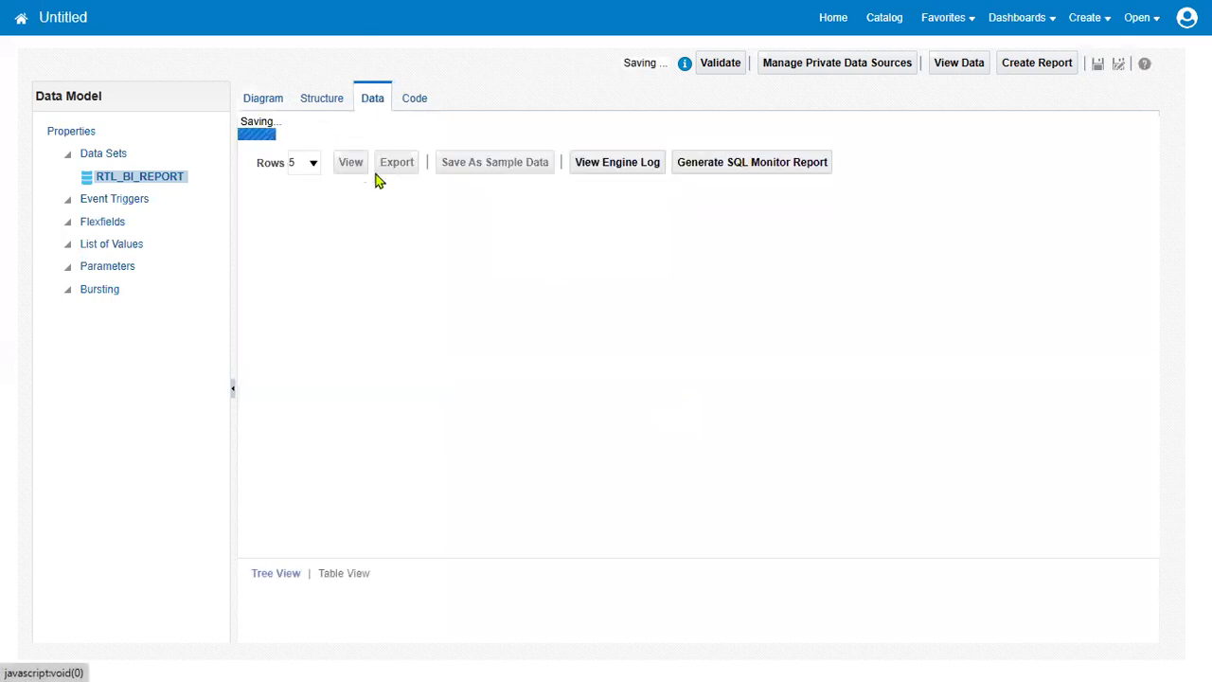
{"action": "left_click", "coordinate": [349, 138]}
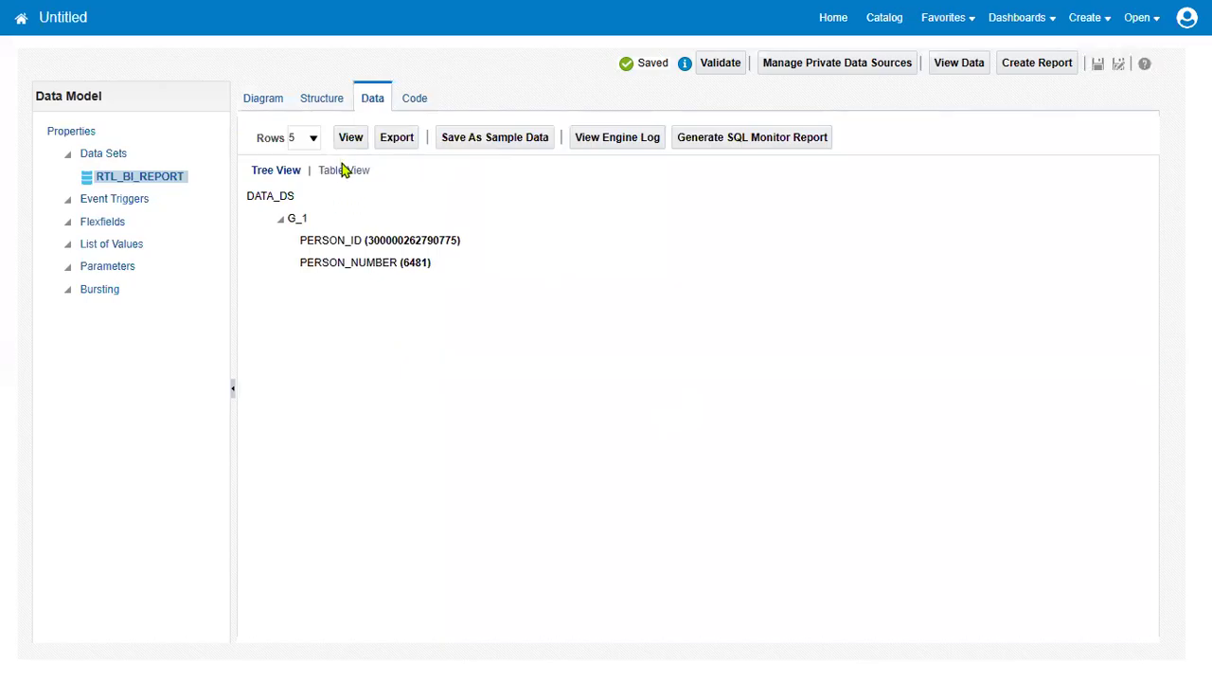
{"action": "left_click", "coordinate": [345, 169]}
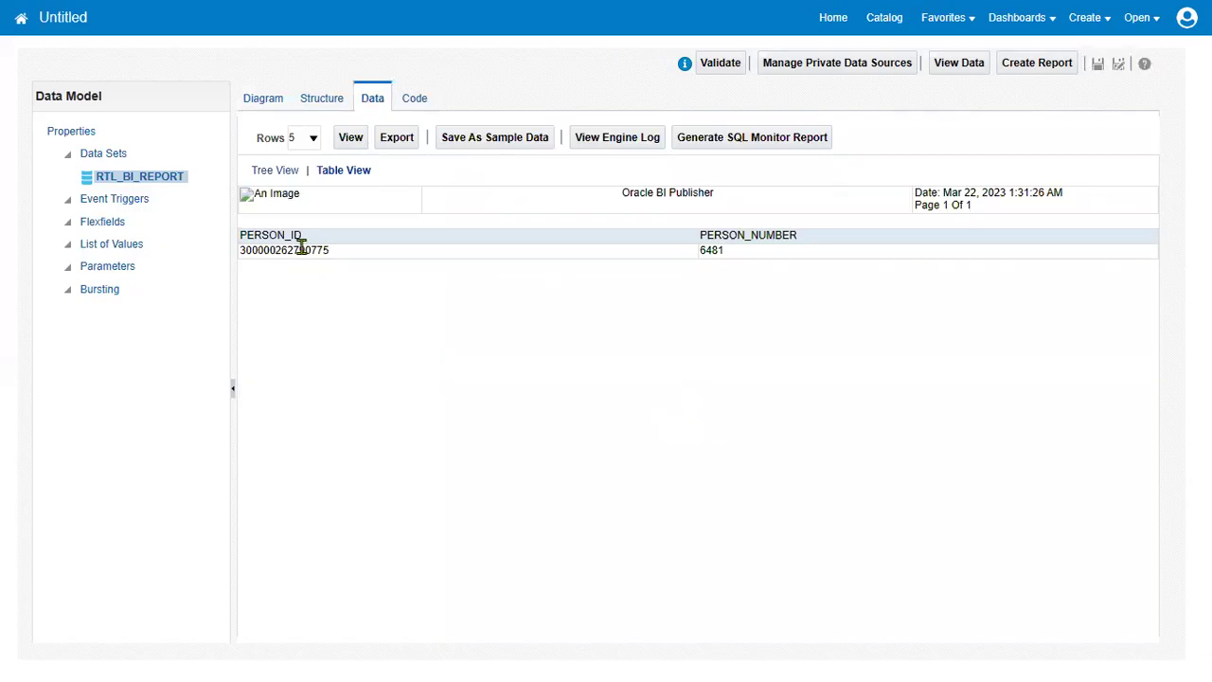
{"action": "double_click", "coordinate": [296, 250]}
{"action": "left_click", "coordinate": [715, 250]}
{"action": "double_click", "coordinate": [712, 250]}
{"action": "left_click", "coordinate": [254, 108]}
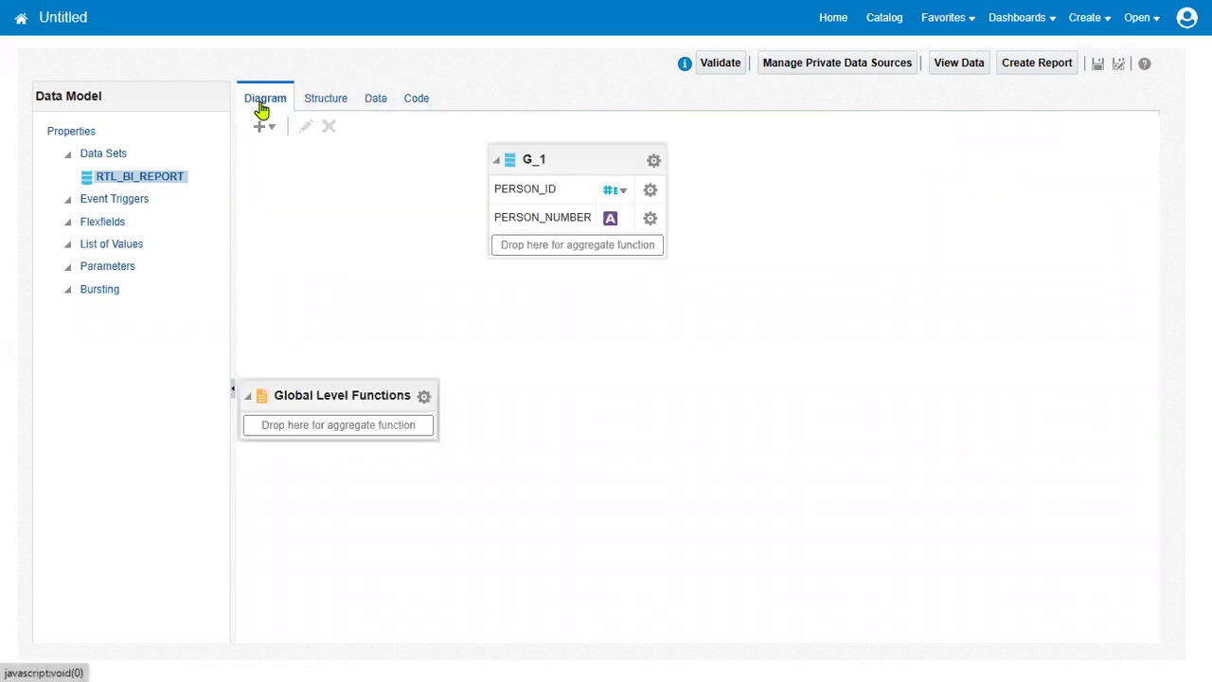
In group G_1's SQL, add PER_PERSON_NAMES_F as a second table in the FROM clause
{"action": "left_click", "coordinate": [653, 159]}
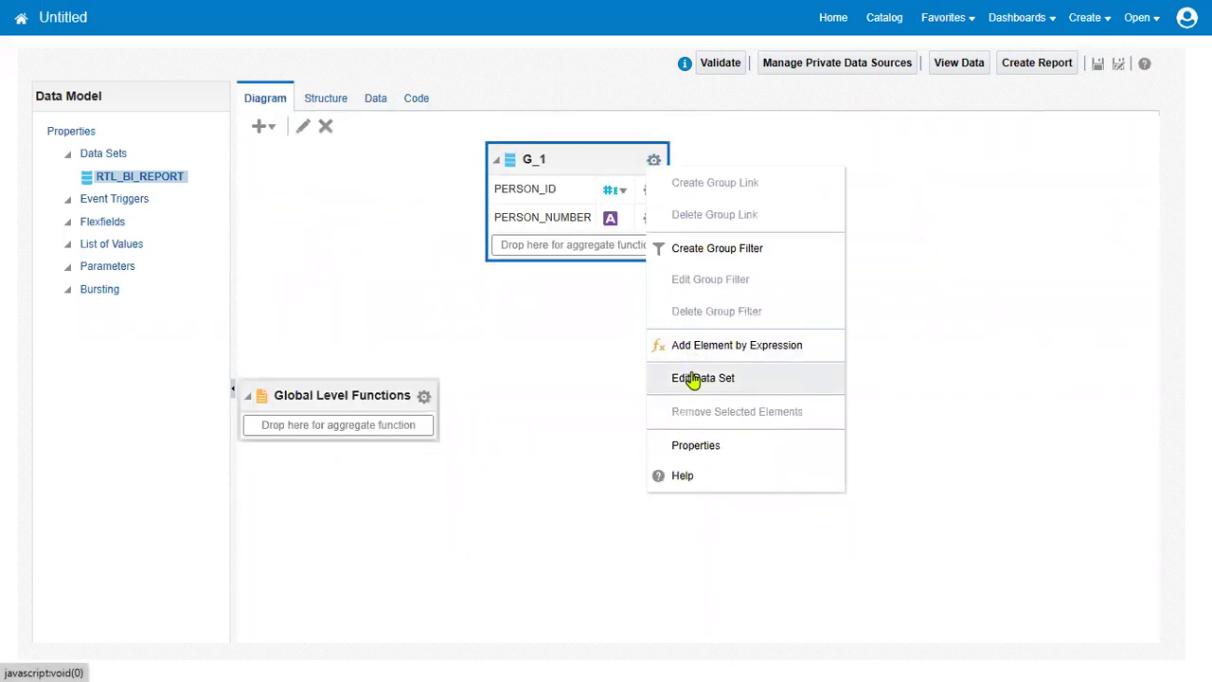
{"action": "left_click", "coordinate": [696, 378]}
{"action": "left_click_drag", "start_coordinate": [399, 391], "coordinate": [504, 396]}
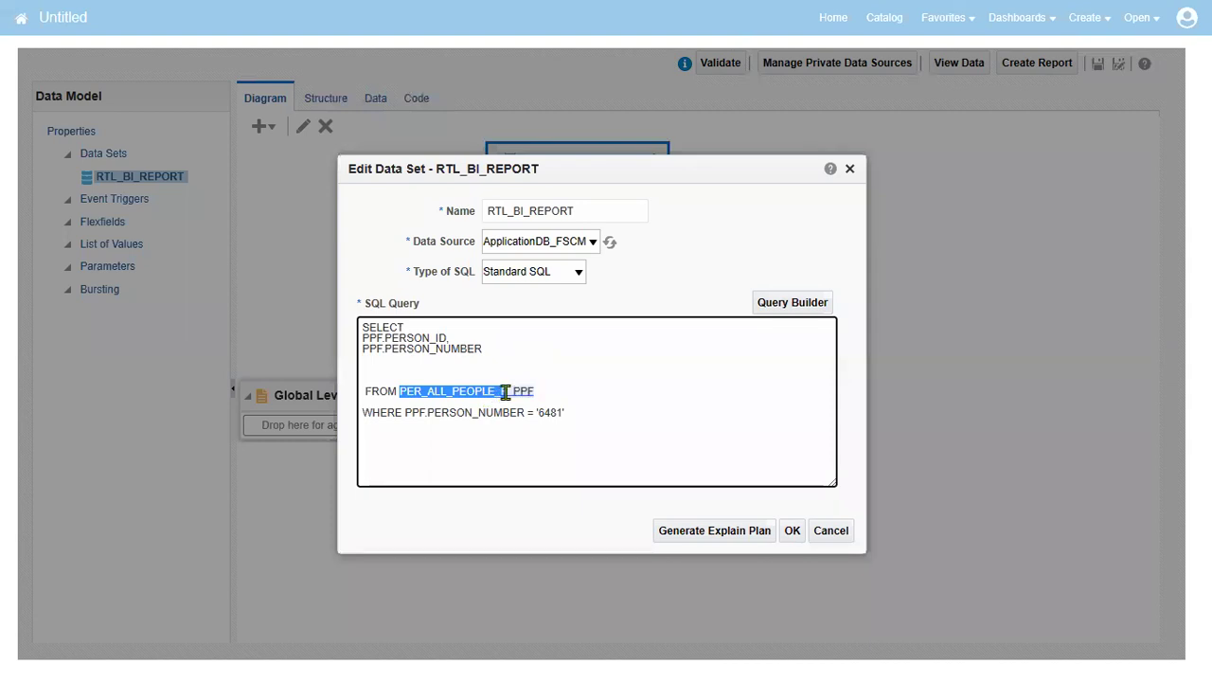
{"action": "left_click", "coordinate": [627, 390]}
{"action": "type", "text": ","}
{"action": "key", "text": "Return"}
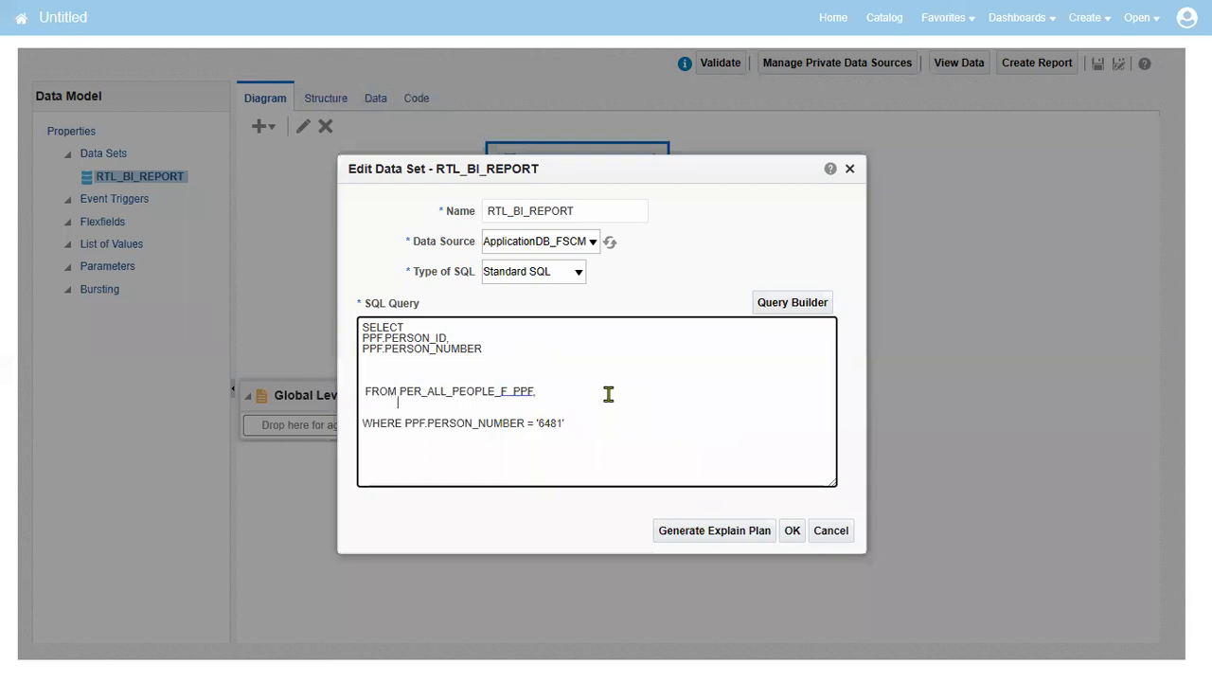
{"action": "type", "text": "PER_PERSON_NAMES_"}
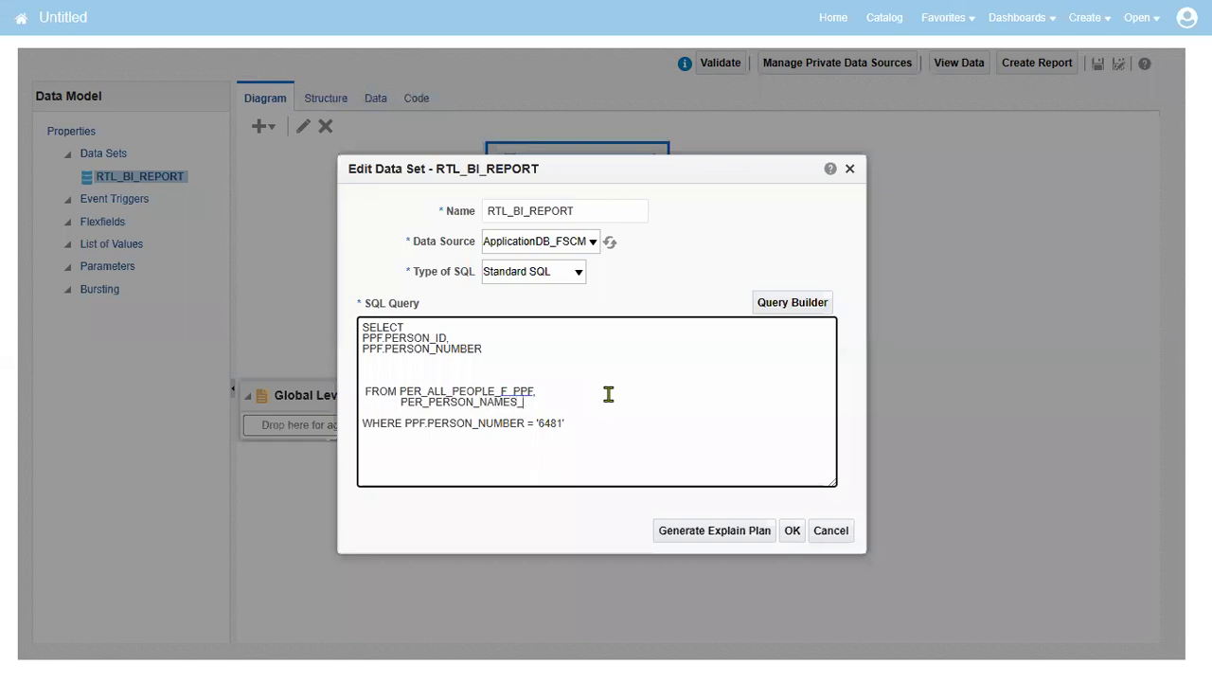
{"action": "type", "text": "F PPN"}
{"action": "left_click_drag", "start_coordinate": [509, 390], "coordinate": [362, 381]}
{"action": "key", "text": "ctrl+x"}
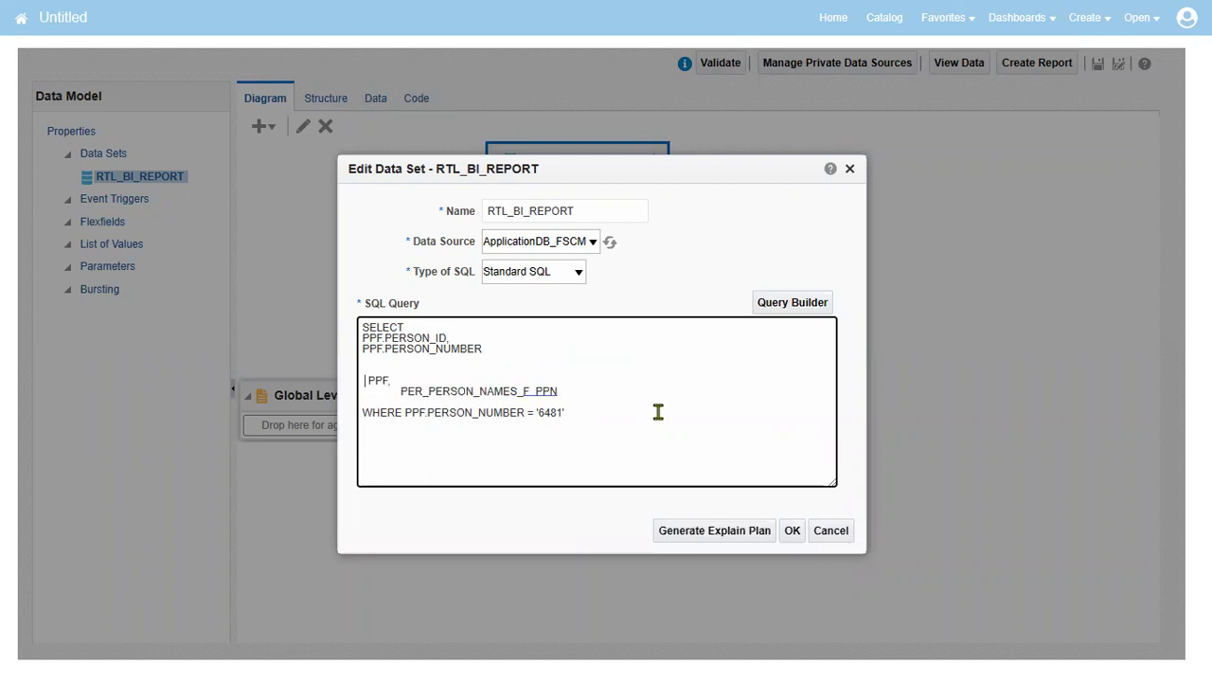
{"action": "key", "text": "ctrl+z"}
{"action": "left_click", "coordinate": [558, 391]}
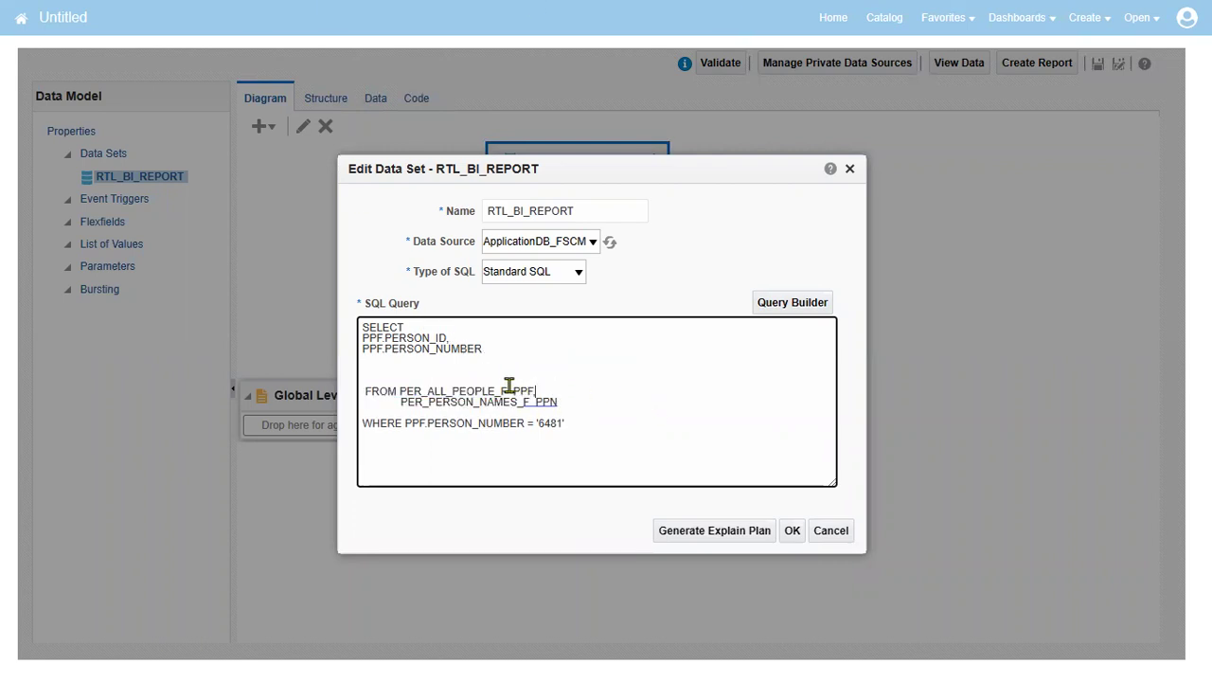
{"action": "left_click", "coordinate": [513, 390]}
Join on PPF.PERSON_ID = PPN.PERSON_ID, add PPN.FULL_NAME to SELECT, and apply
{"action": "left_click", "coordinate": [592, 422]}
{"action": "type", "text": "' "}
{"action": "type", "text": "AN"}
{"action": "type", "text": "D\tPPF.PERSON_ID"}
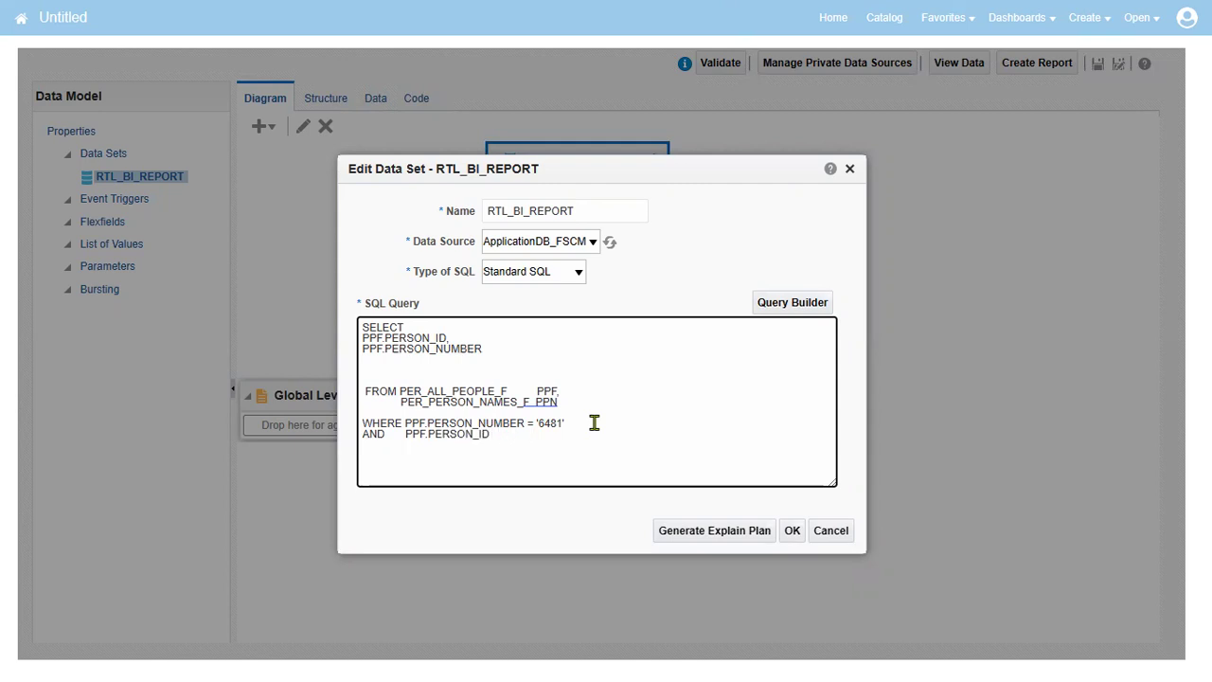
{"action": "type", "text": "\t= PPN.PERSON_ID"}
{"action": "left_click", "coordinate": [554, 347]}
{"action": "type", "text": ","}
{"action": "key", "text": "Return"}
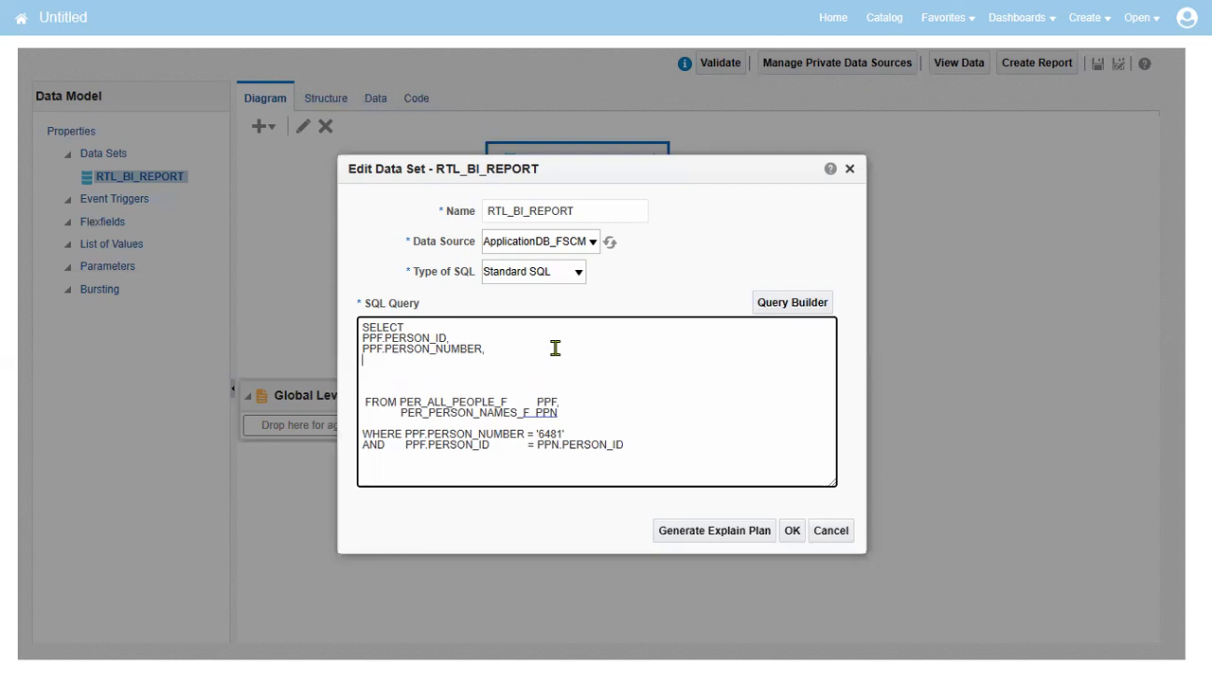
{"action": "type", "text": "PPN.FULL_NAME"}
{"action": "left_click", "coordinate": [792, 530]}
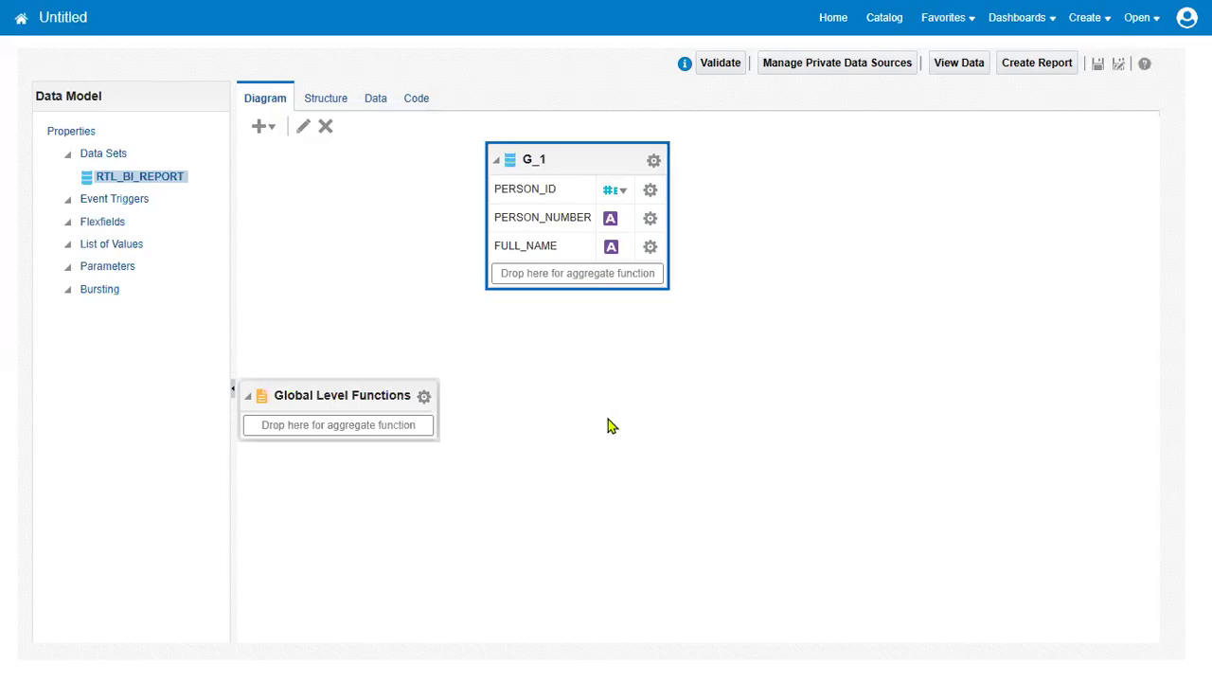
Preview the joined query as a table, showing two full-name rows for person 6481
{"action": "left_click", "coordinate": [373, 100]}
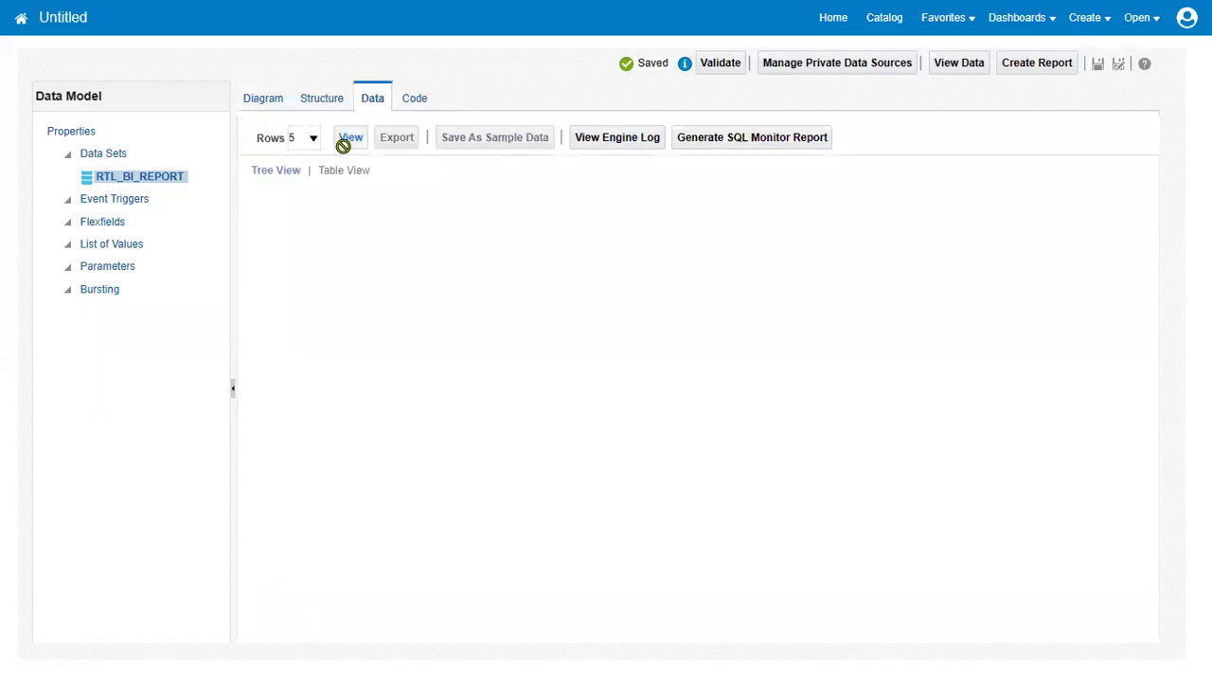
{"action": "left_click", "coordinate": [347, 140]}
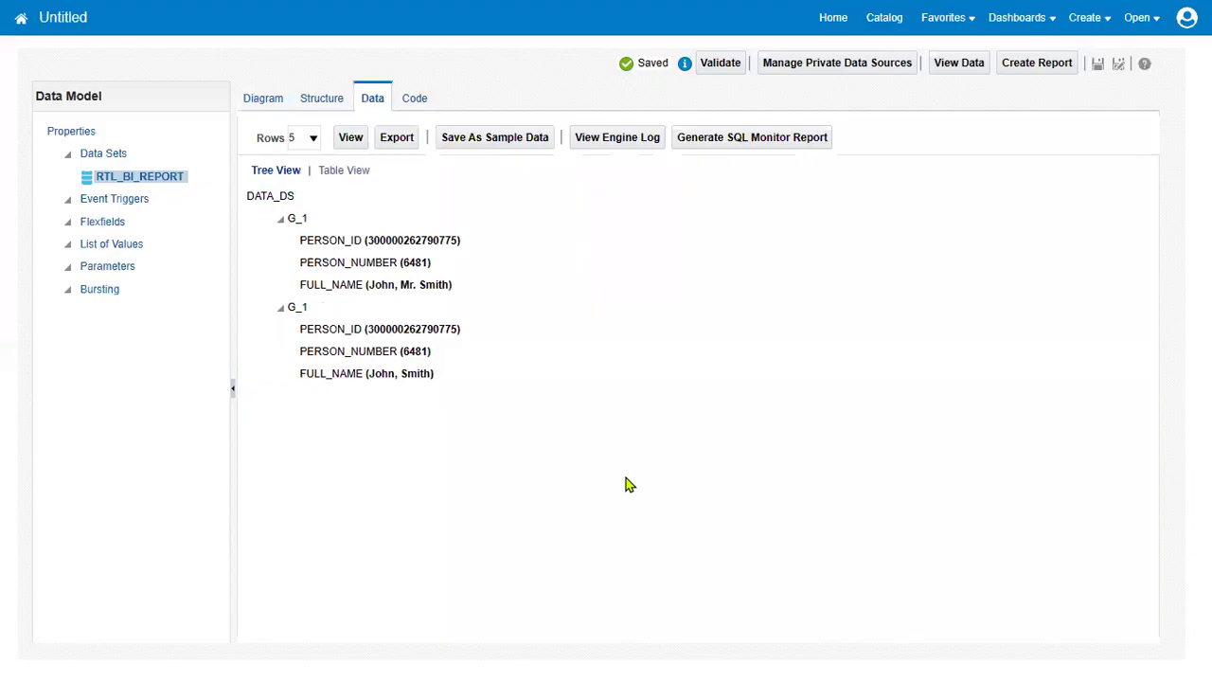
{"action": "left_click", "coordinate": [339, 178]}
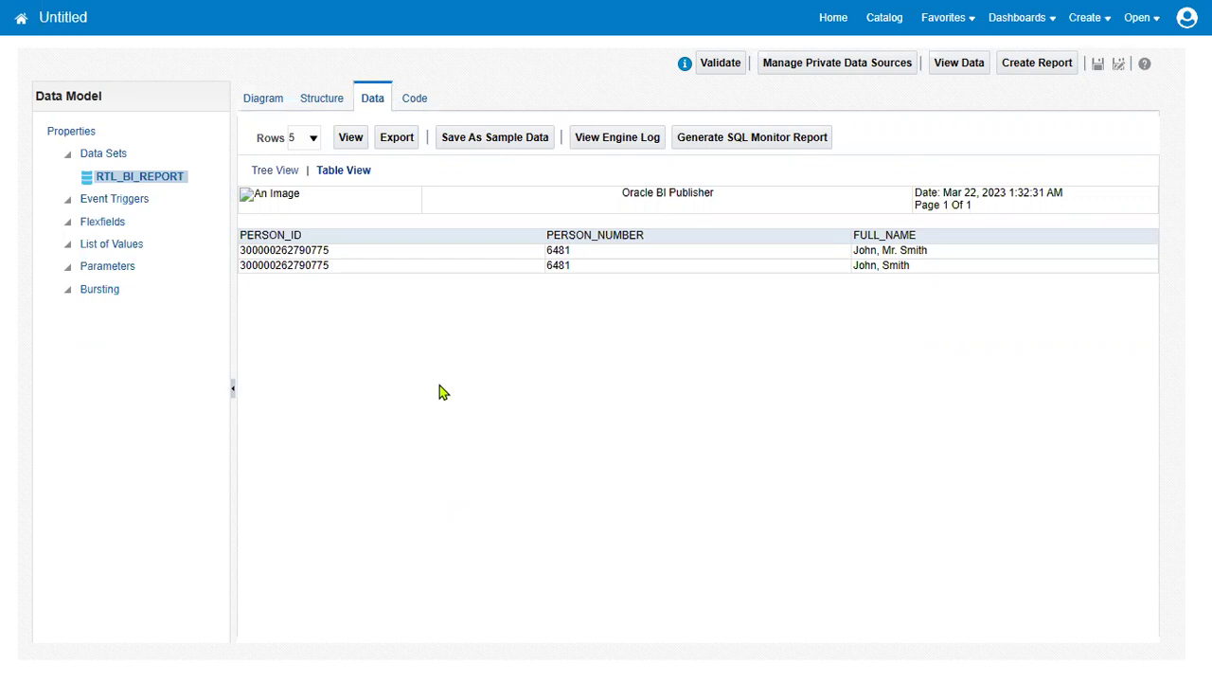
{"action": "left_click", "coordinate": [267, 99]}
Add PPN.NAME_TYPE after PPN.FULL_NAME in group G_1's SELECT list and apply
{"action": "left_click", "coordinate": [655, 162]}
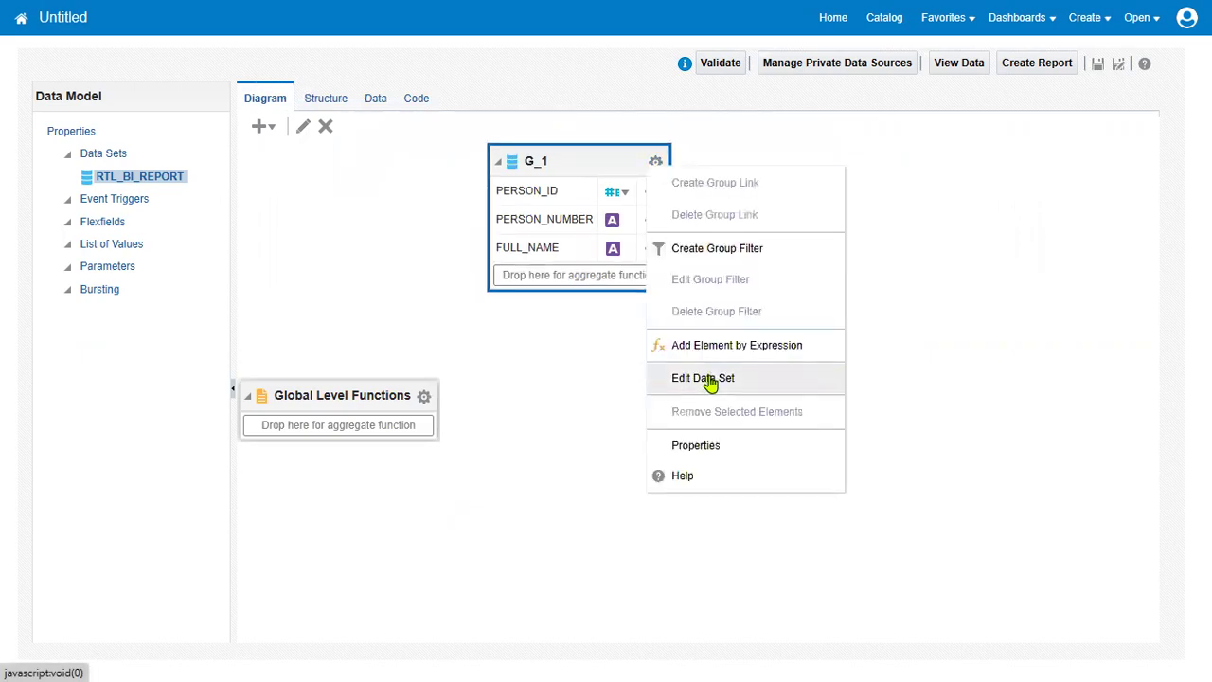
{"action": "left_click", "coordinate": [710, 377]}
{"action": "left_click_drag", "start_coordinate": [401, 413], "coordinate": [527, 413]}
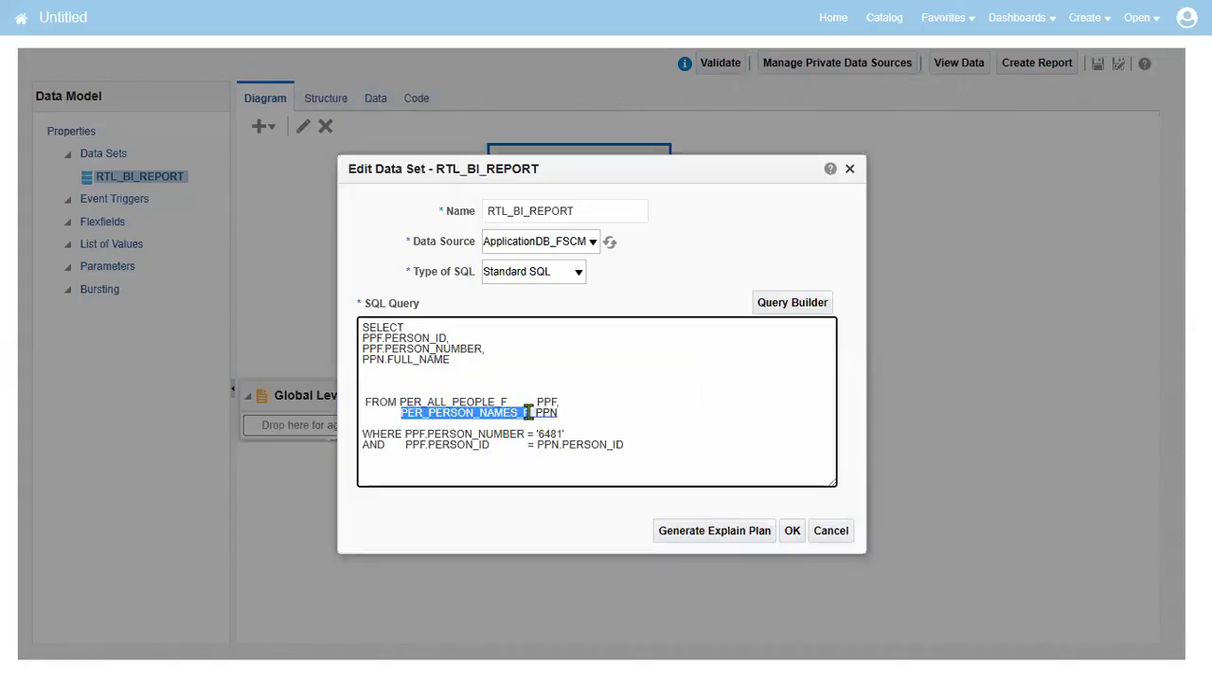
{"action": "left_click", "coordinate": [486, 370]}
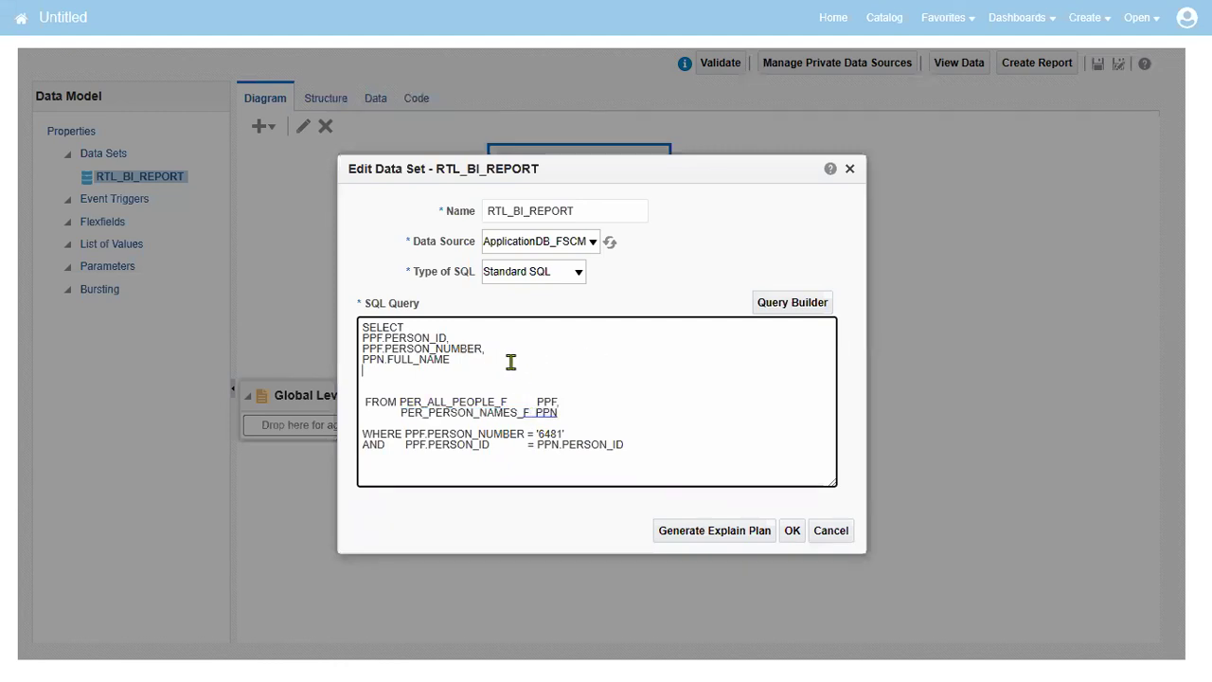
{"action": "type", "text": ","}
{"action": "key", "text": "Return"}
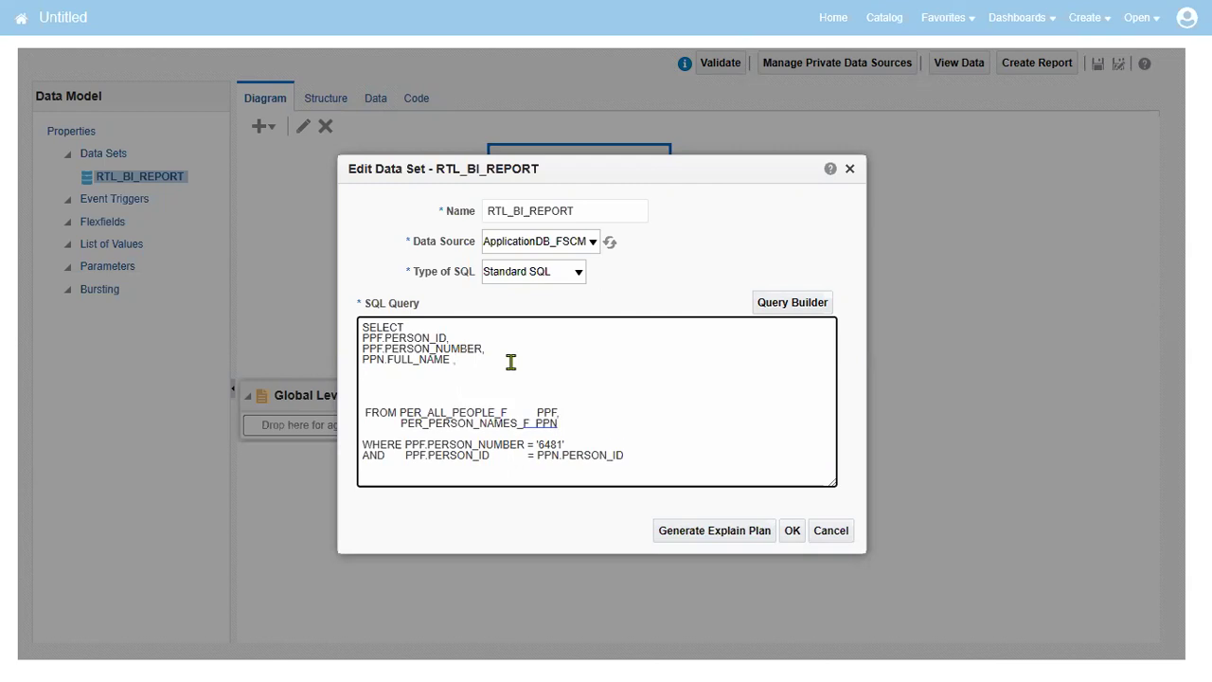
{"action": "type", "text": "PPN.NAME"}
{"action": "type", "text": "PE"}
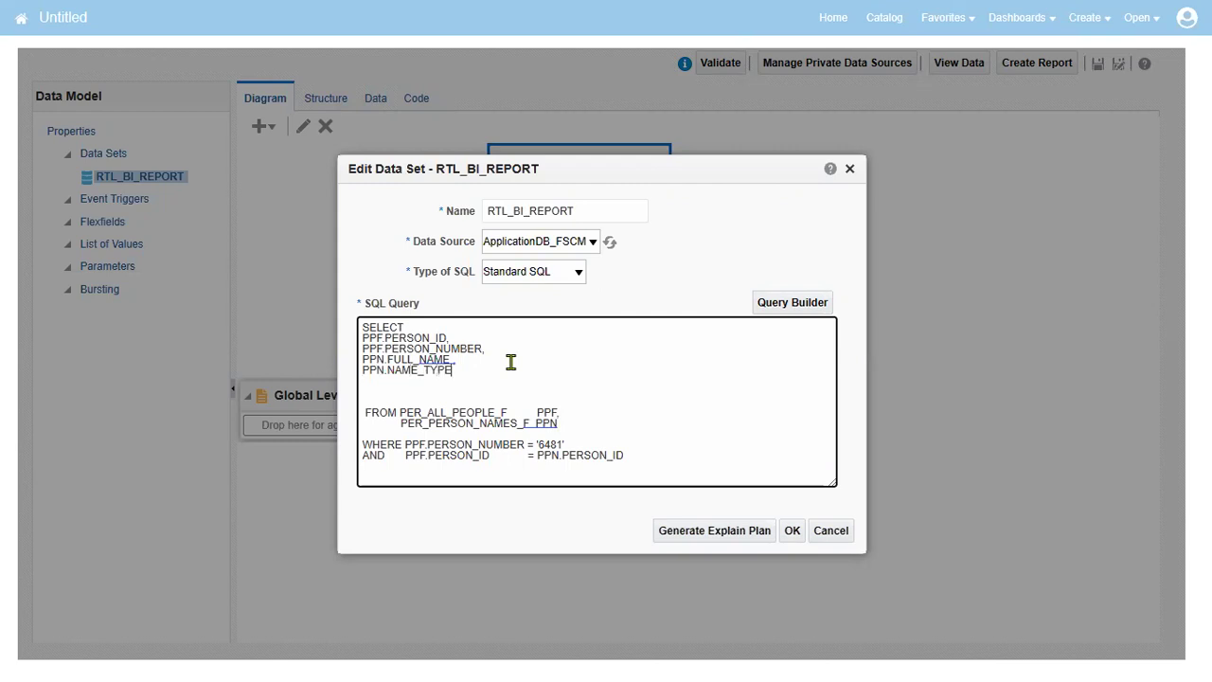
{"action": "left_click", "coordinate": [792, 532]}
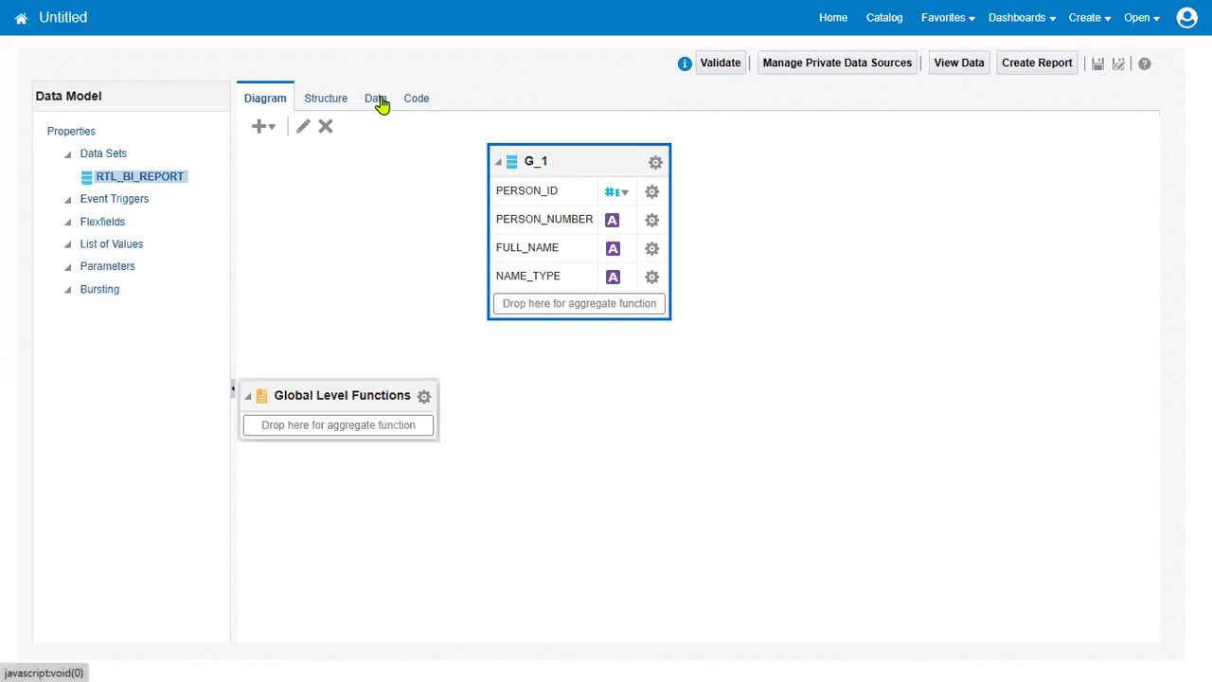
Preview the data as a table and compare the GLOBAL and US NAME_TYPE values
{"action": "left_click", "coordinate": [378, 100]}
{"action": "left_click", "coordinate": [348, 140]}
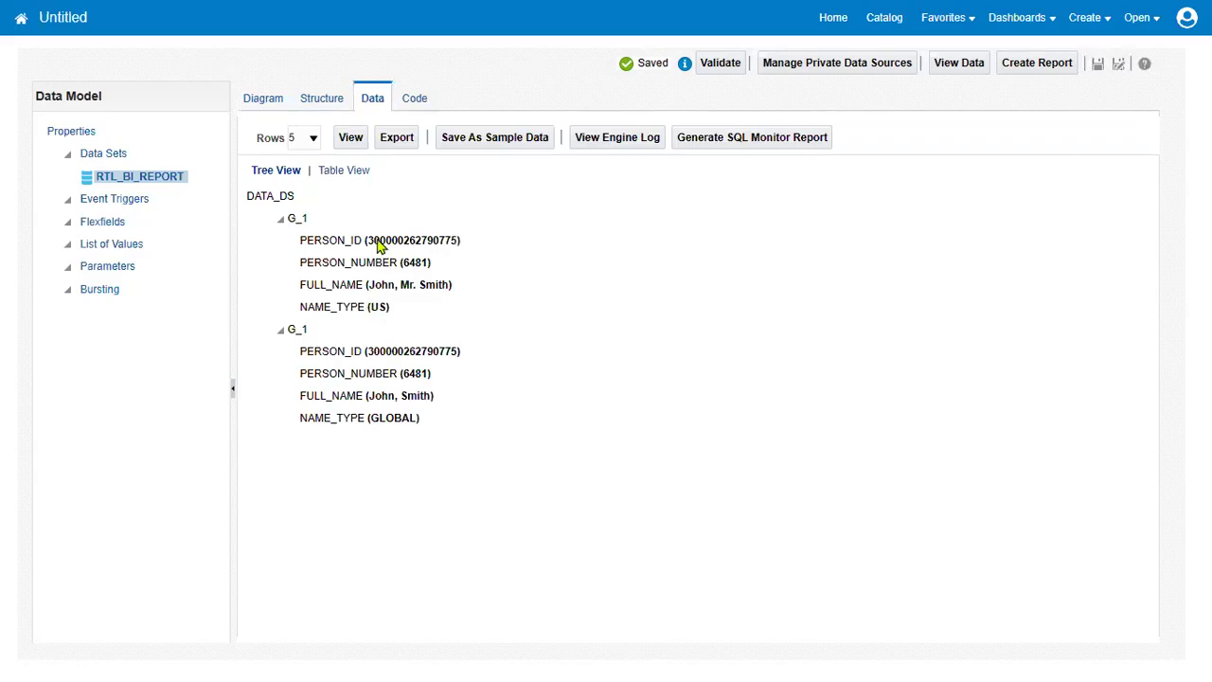
{"action": "left_click", "coordinate": [349, 172]}
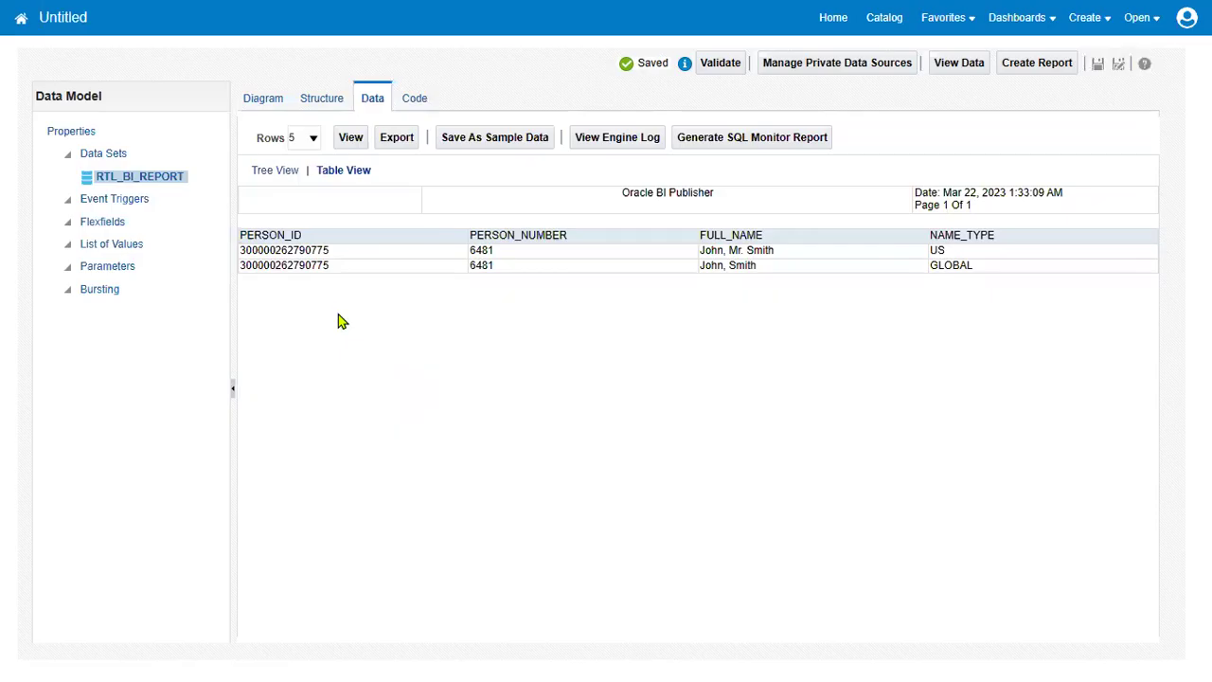
{"action": "left_click_drag", "start_coordinate": [932, 269], "coordinate": [975, 276]}
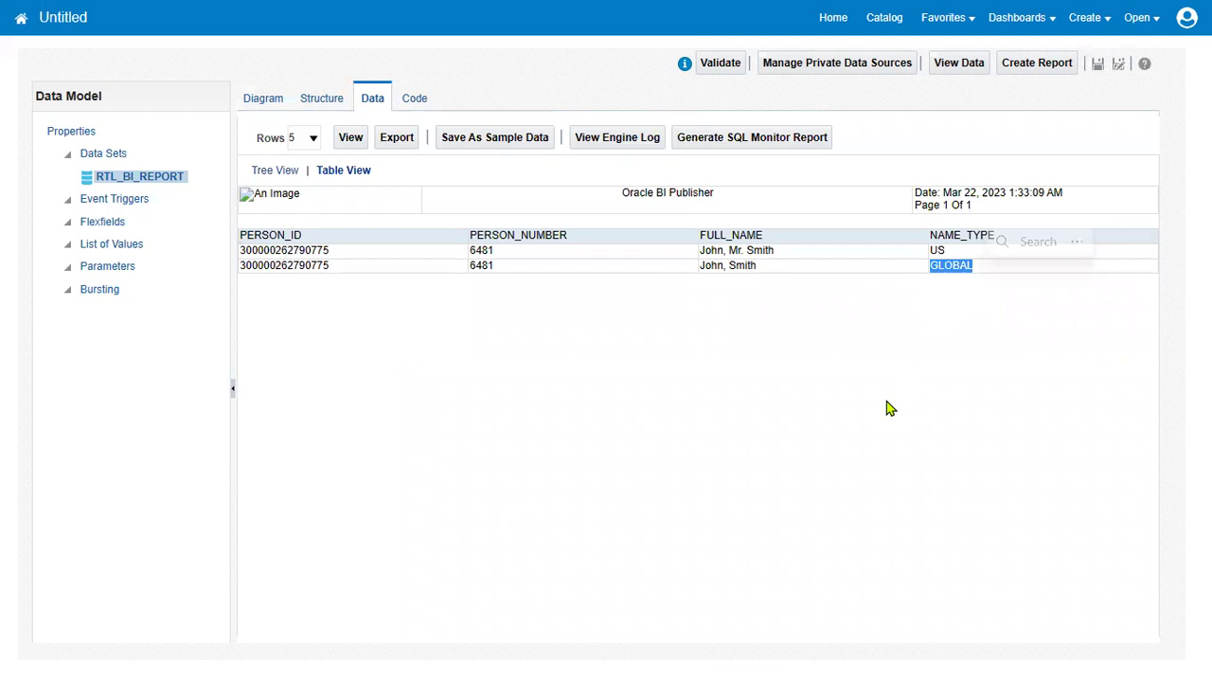
{"action": "double_click", "coordinate": [954, 234]}
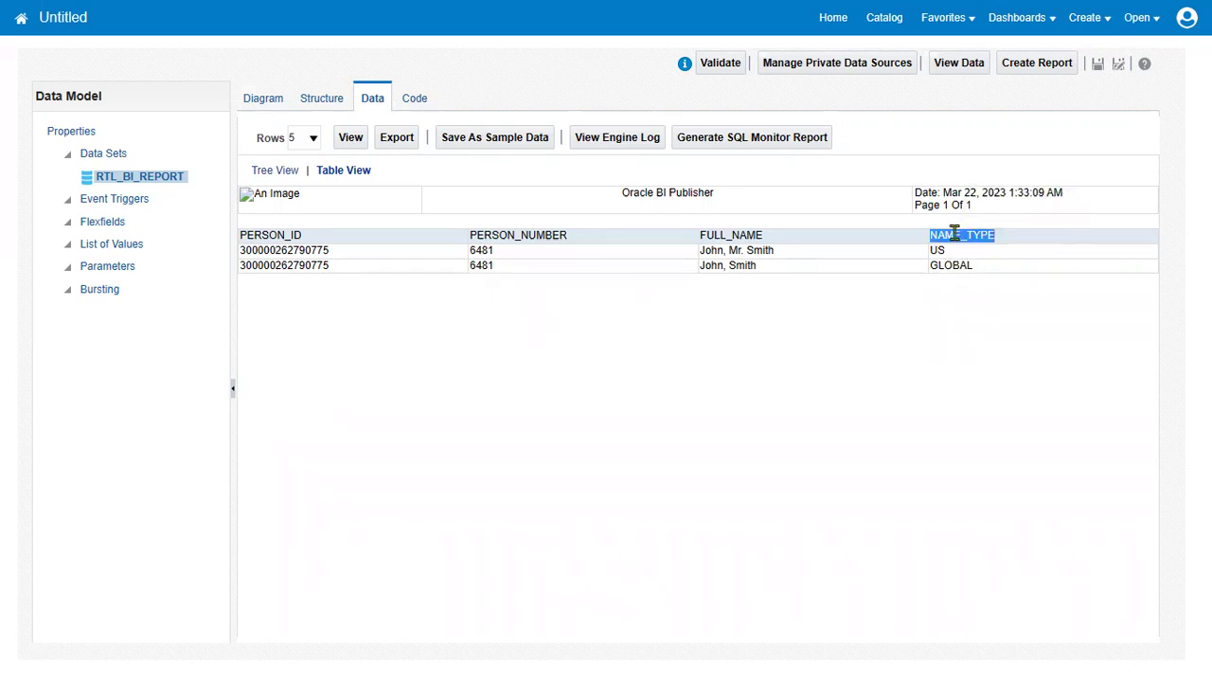
{"action": "double_click", "coordinate": [936, 251]}
Add the condition AND PPN.NAME_TYPE = 'GLOBAL' to group G_1's WHERE clause
{"action": "left_click", "coordinate": [265, 100]}
{"action": "left_click", "coordinate": [655, 161]}
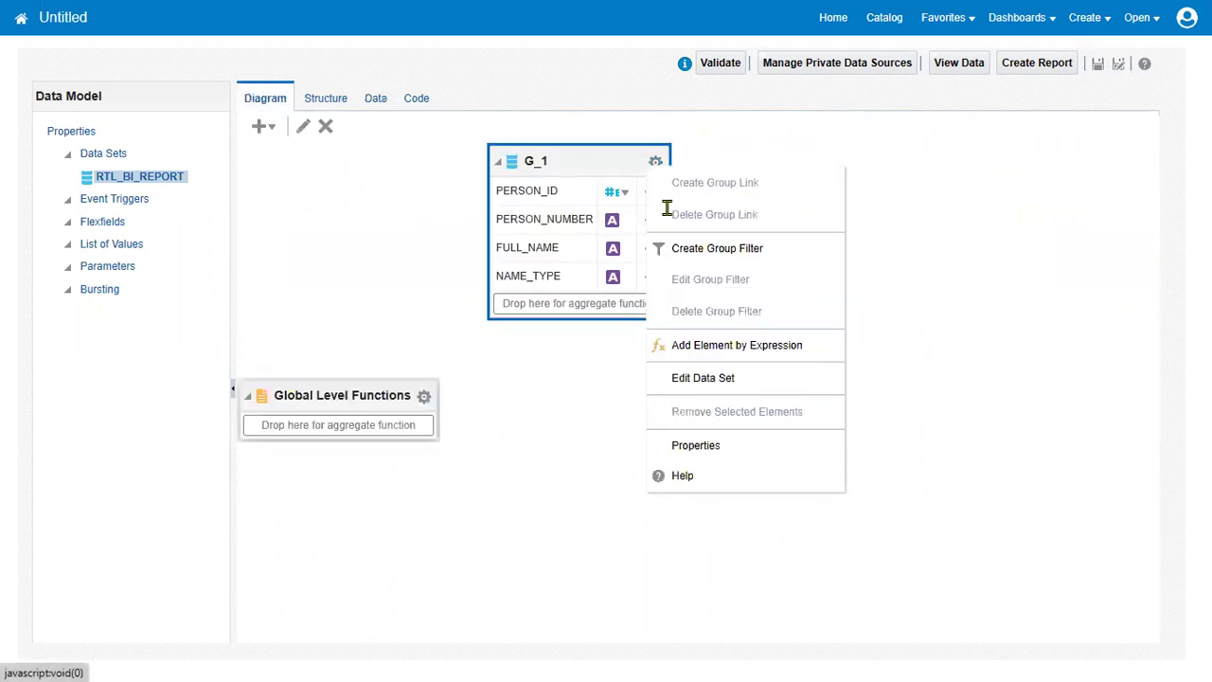
{"action": "left_click", "coordinate": [695, 380]}
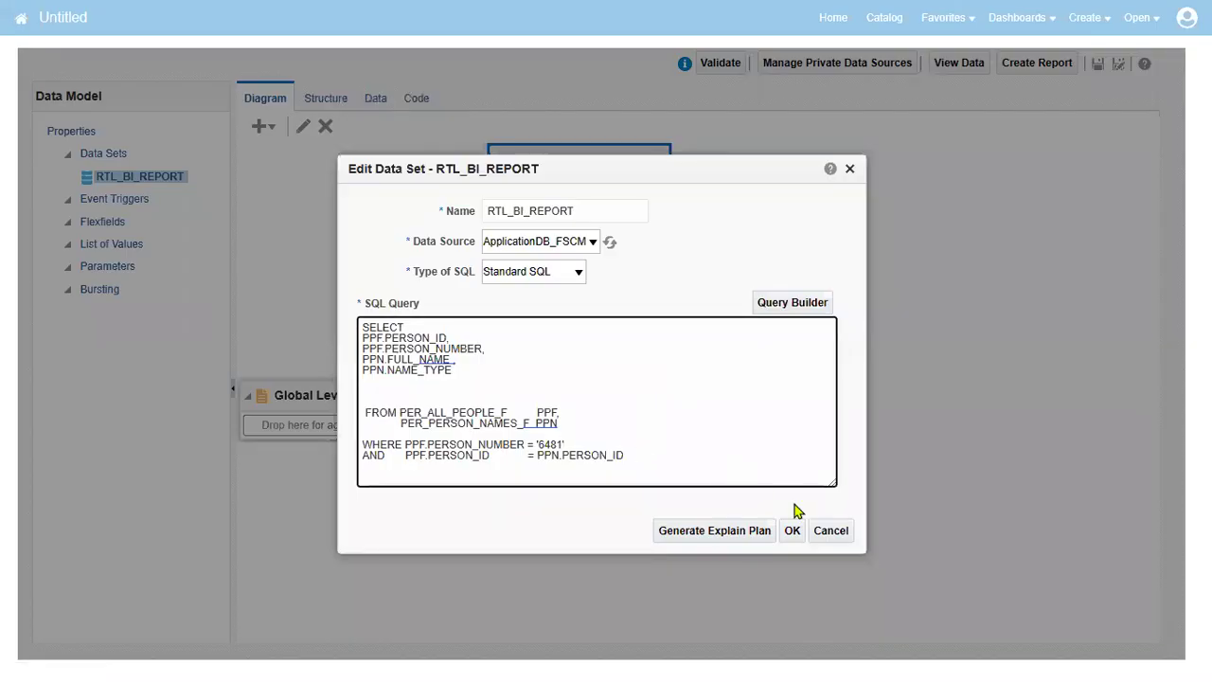
{"action": "left_click", "coordinate": [680, 458]}
{"action": "key", "text": "Return"}
{"action": "type", "text": "AND      PPN"}
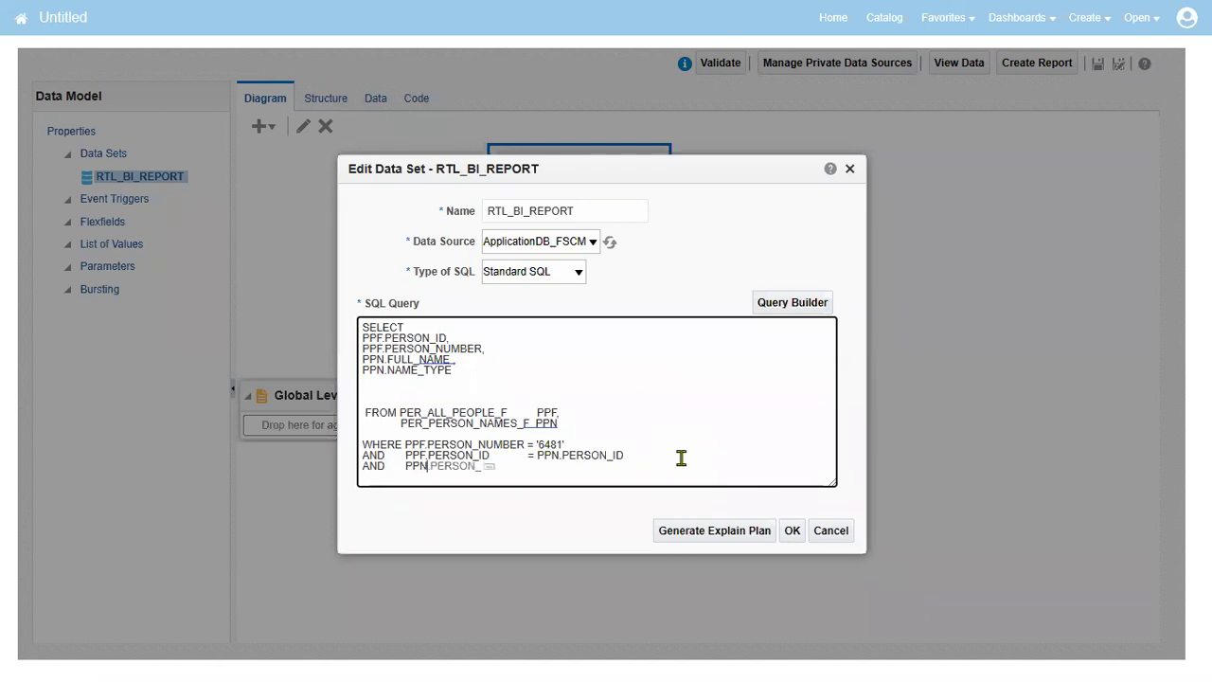
{"action": "type", "text": ".NAME_TYPE          = 'NAME_TYPE'"}
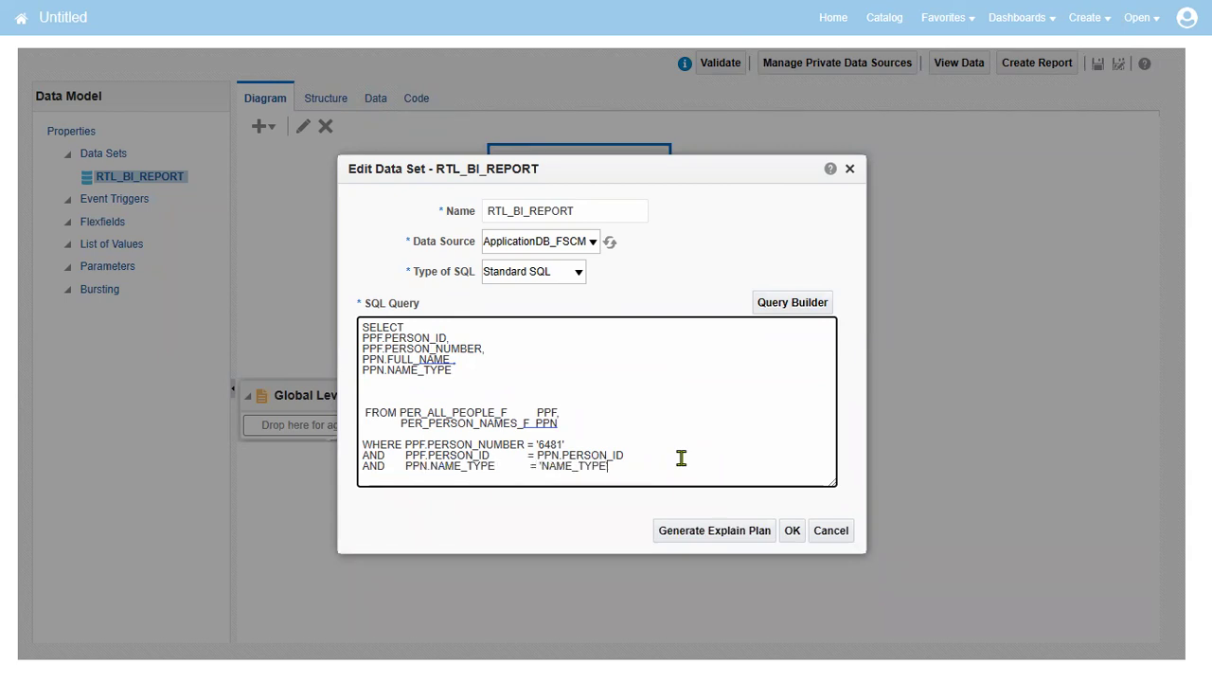
{"action": "key", "text": "BackSpace"}
{"action": "key", "text": "BackSpace"}
{"action": "key", "text": "BackSpace"}
{"action": "key", "text": "BackSpace"}
{"action": "key", "text": "BackSpace"}
{"action": "key", "text": "BackSpace"}
{"action": "key", "text": "BackSpace"}
{"action": "key", "text": "BackSpace"}
{"action": "key", "text": "BackSpace"}
{"action": "key", "text": "BackSpace"}
{"action": "key", "text": "BackSpace"}
{"action": "type", "text": "'GLOBAL'"}
{"action": "left_click", "coordinate": [794, 539]}
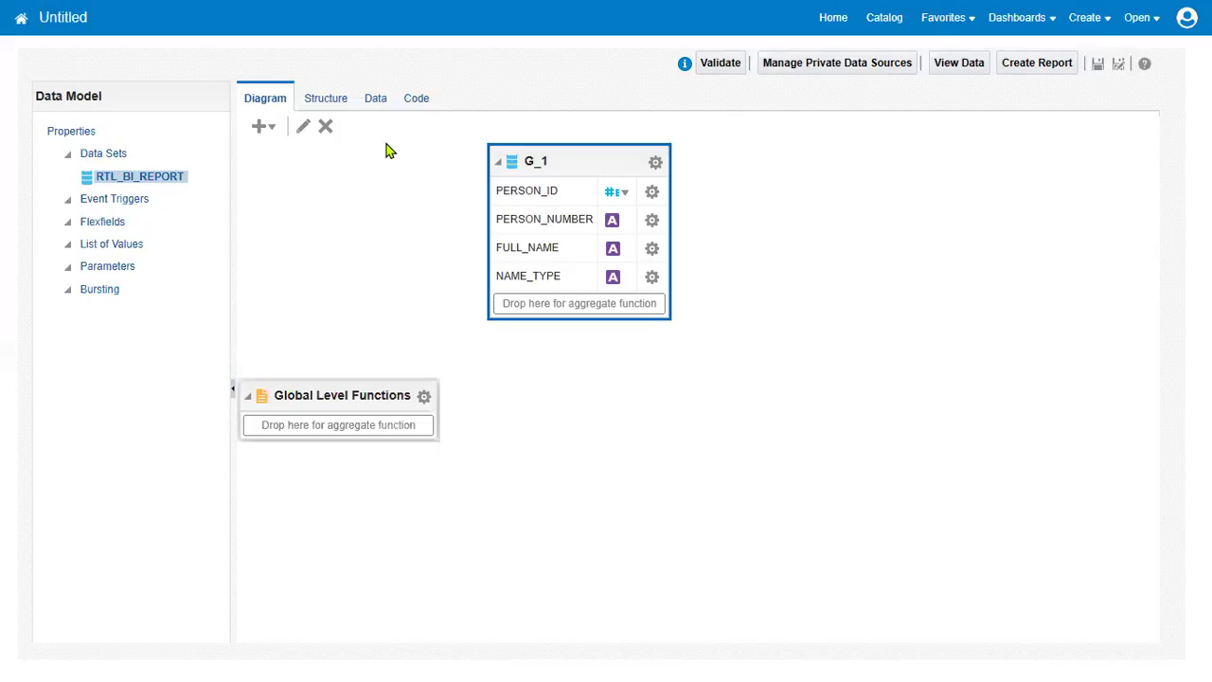
{"action": "left_click", "coordinate": [370, 108]}
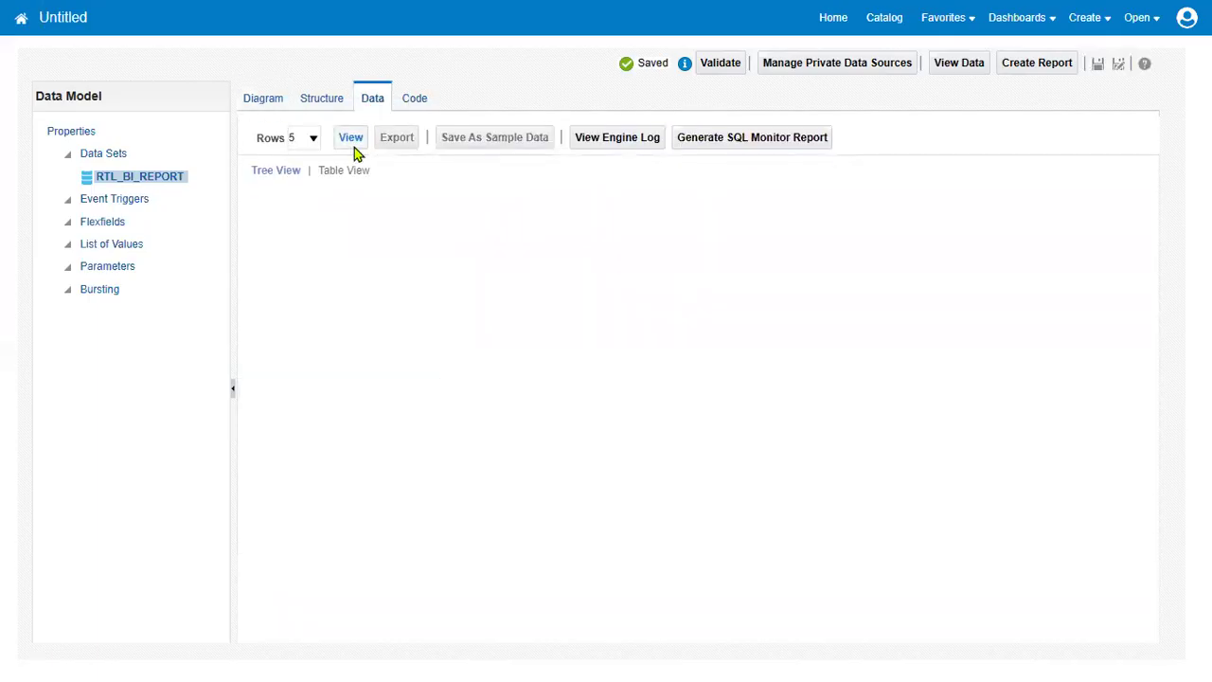
{"action": "left_click", "coordinate": [349, 140]}
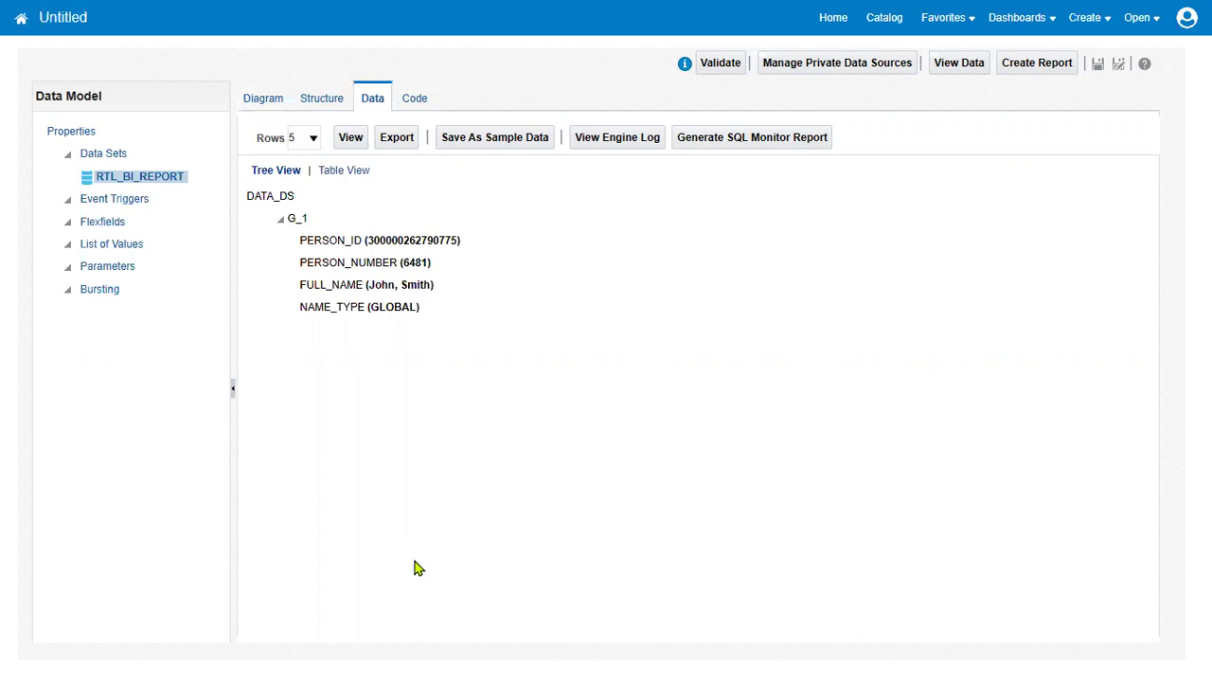
{"action": "left_click", "coordinate": [334, 170]}
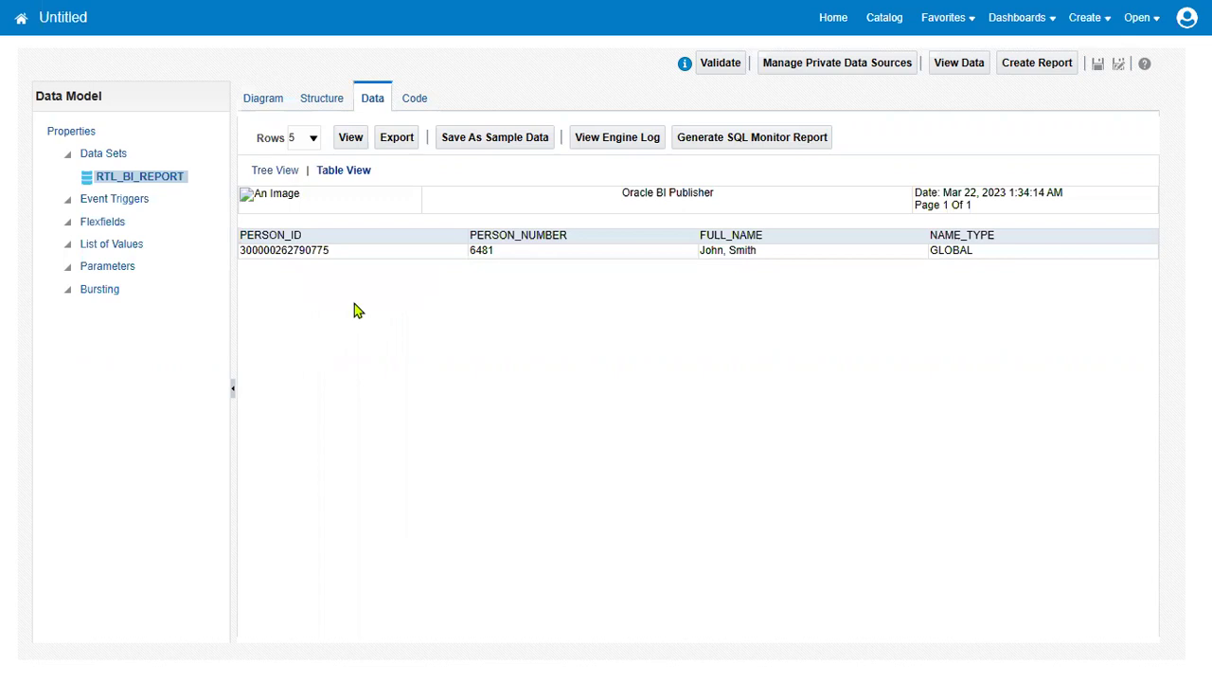
{"action": "double_click", "coordinate": [961, 249]}
{"action": "left_click", "coordinate": [265, 99]}
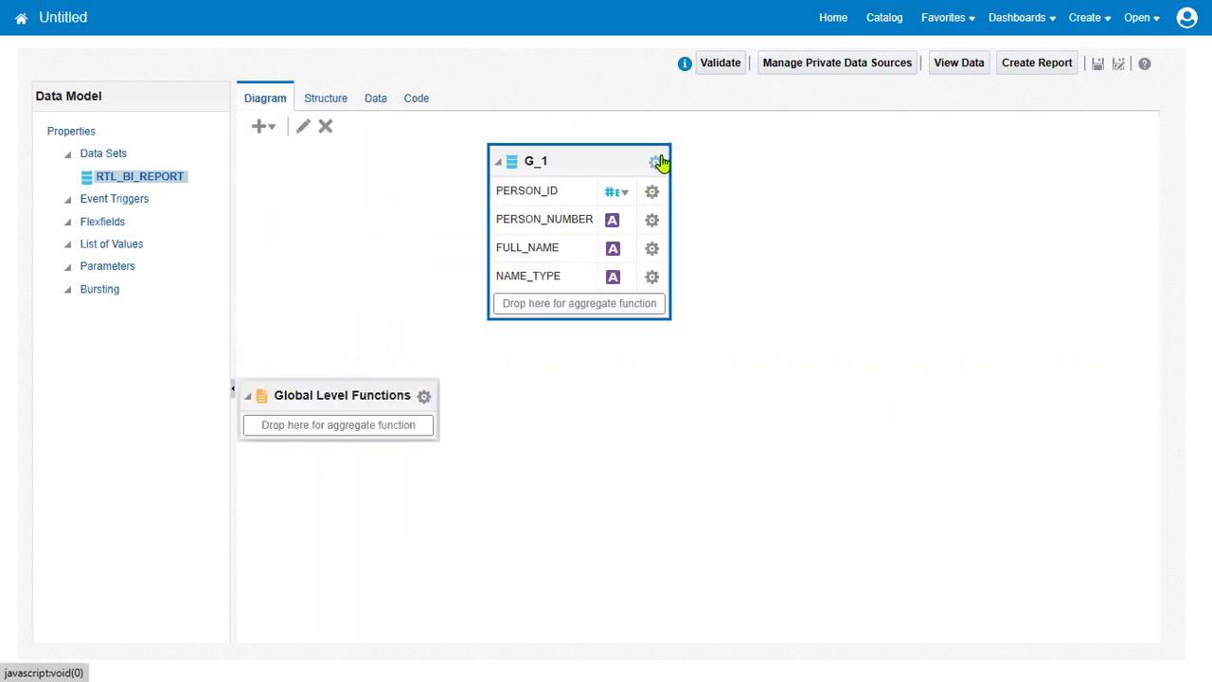
{"action": "left_click", "coordinate": [656, 163]}
{"action": "left_click", "coordinate": [720, 378]}
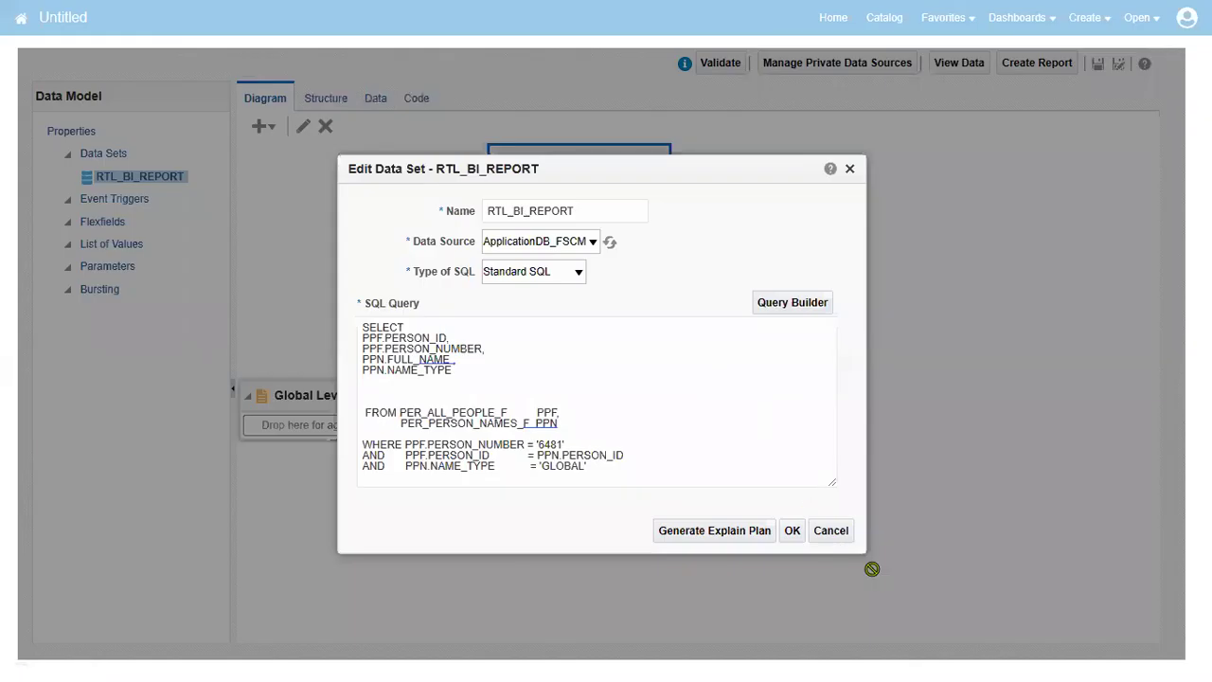
{"action": "left_click_drag", "start_coordinate": [833, 482], "coordinate": [874, 590]}
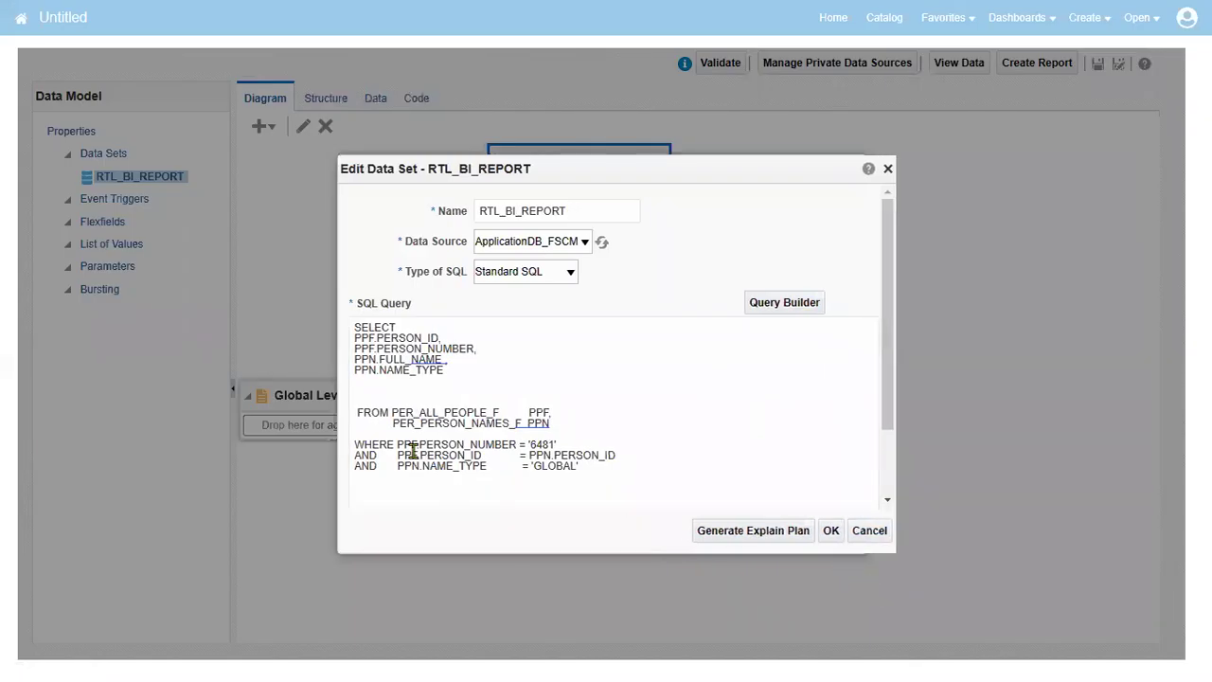
{"action": "left_click_drag", "start_coordinate": [393, 424], "coordinate": [522, 427]}
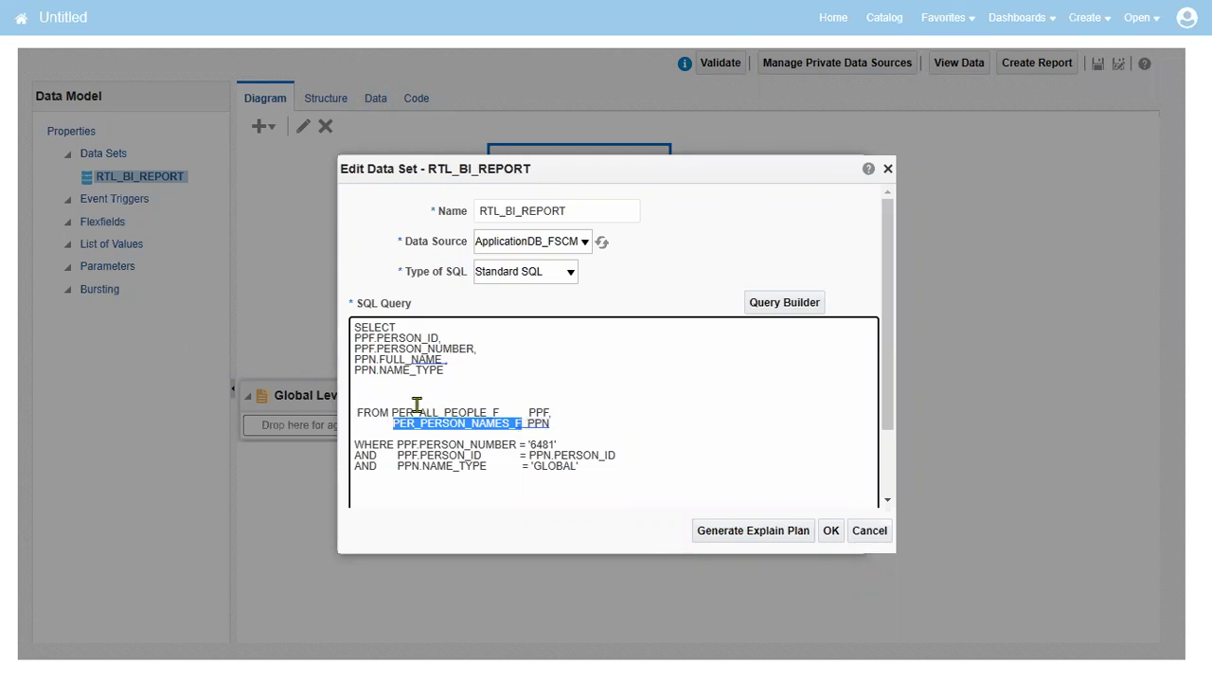
{"action": "left_click_drag", "start_coordinate": [392, 413], "coordinate": [496, 413]}
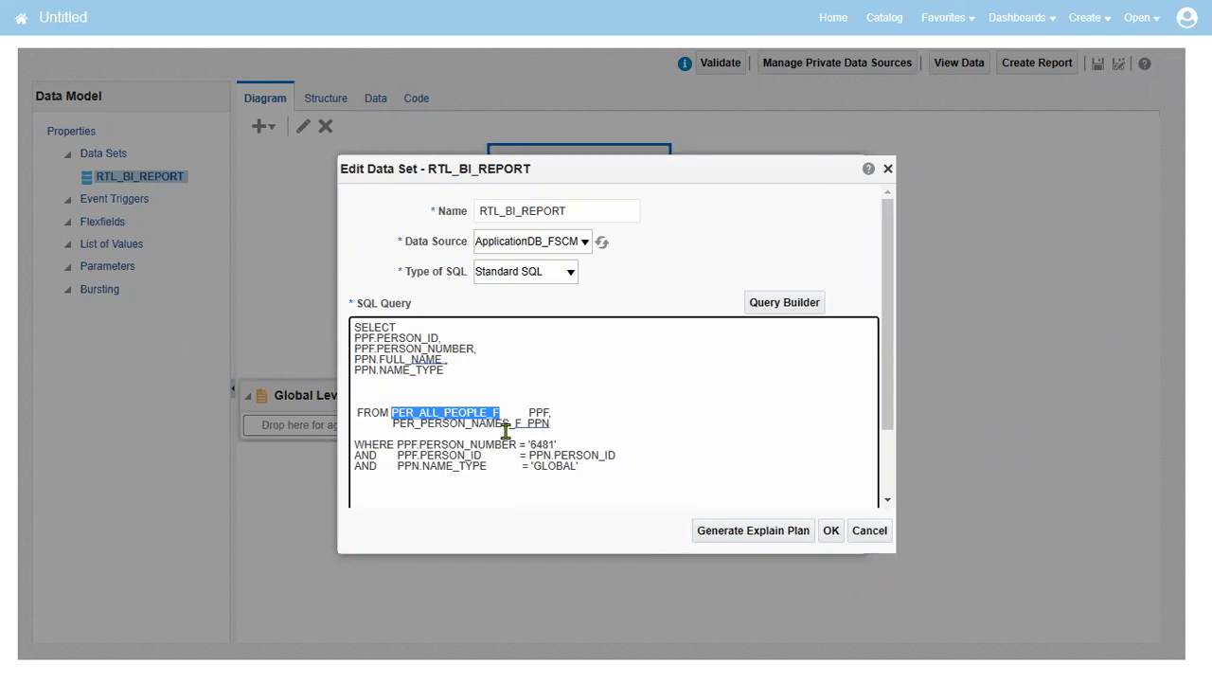
{"action": "left_click", "coordinate": [831, 536]}
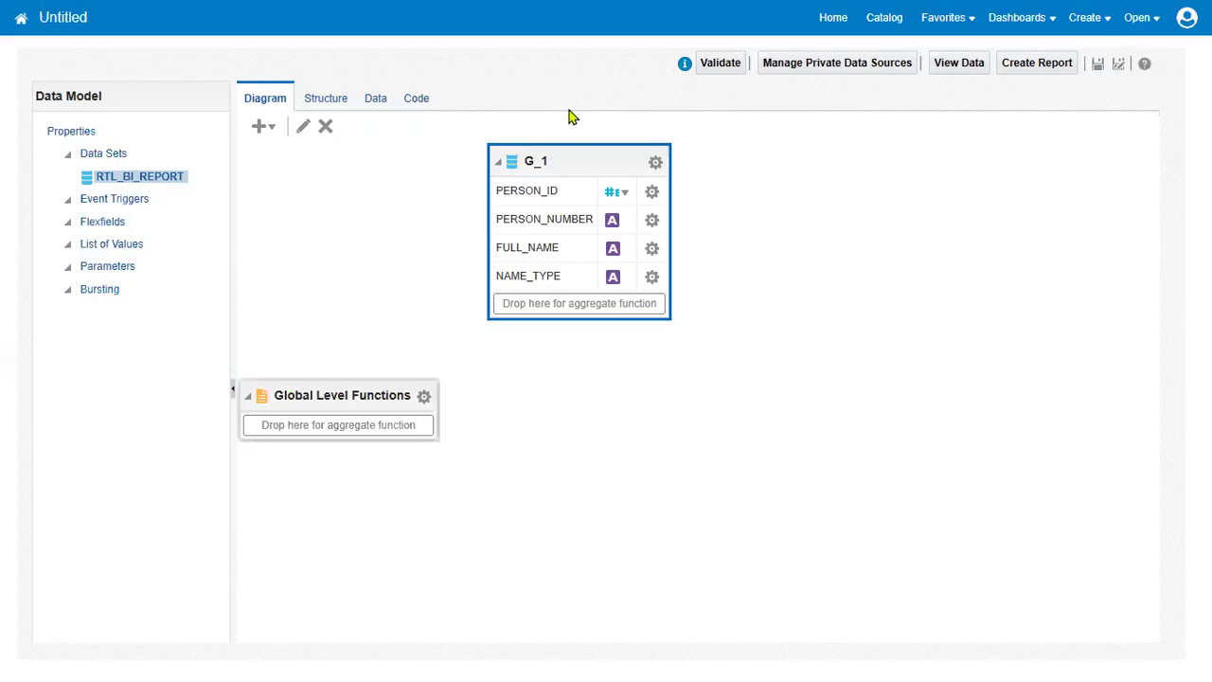